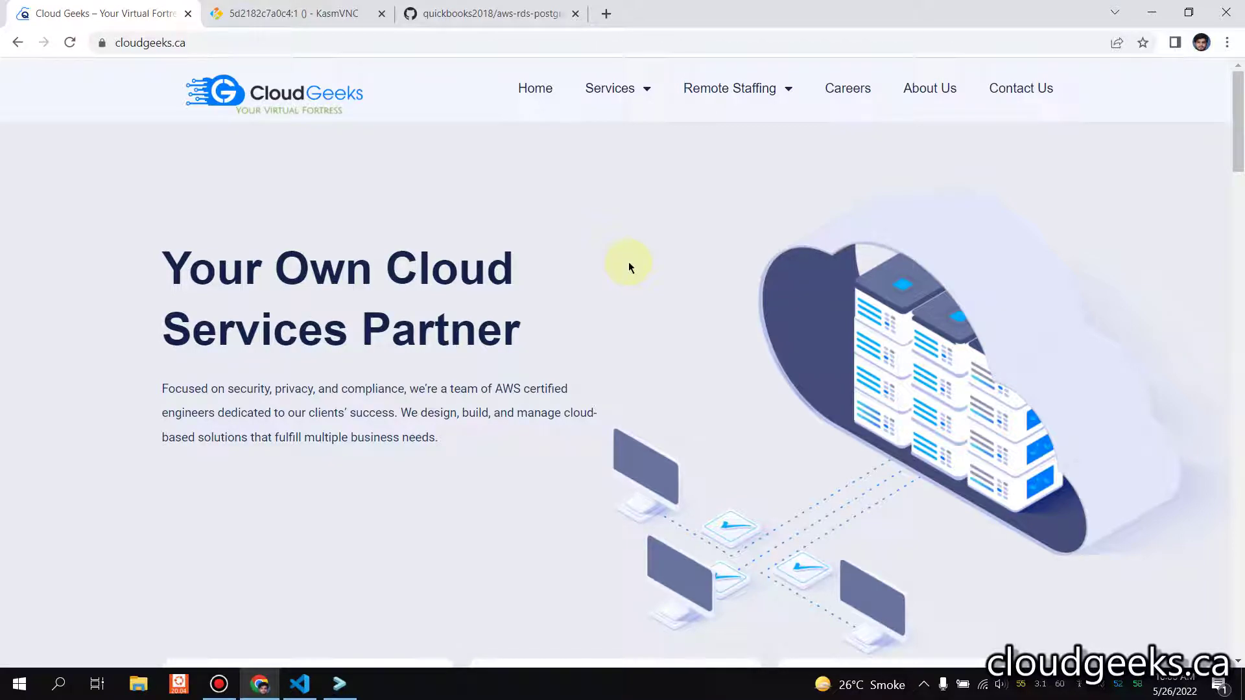
In the remote browser's AWS console, open the cloudgeeks-postgres-rds database details in RDS.
left_click(282, 14)
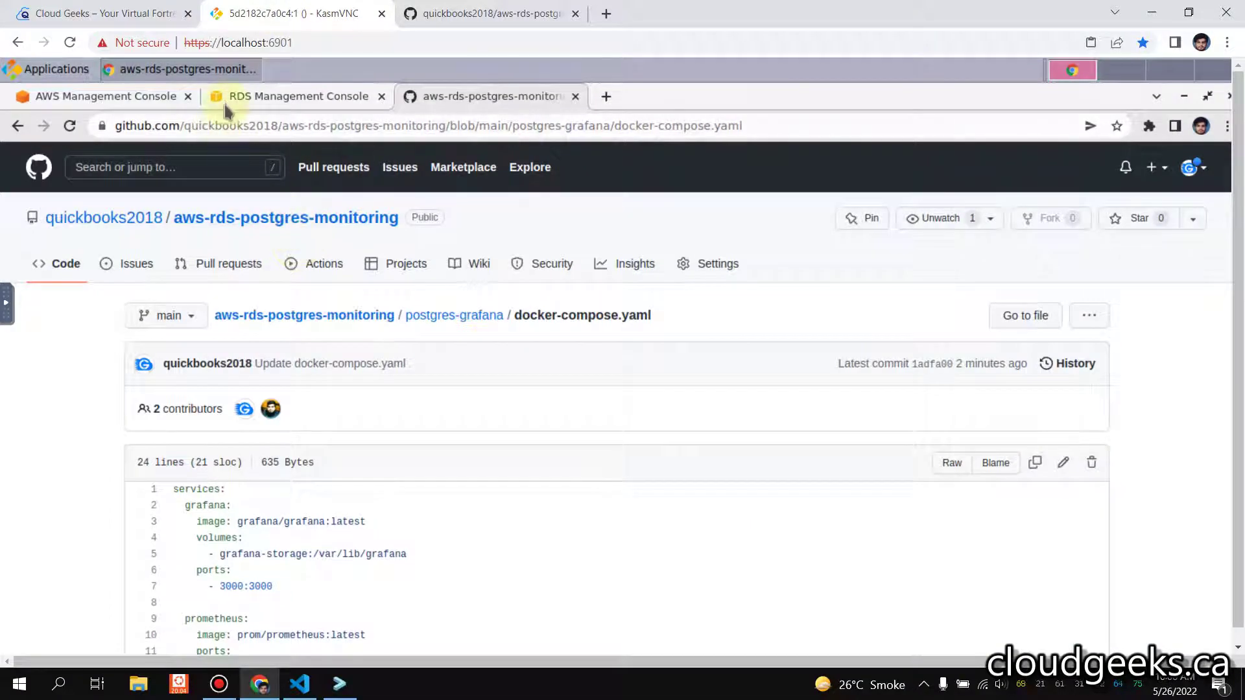
left_click(136, 98)
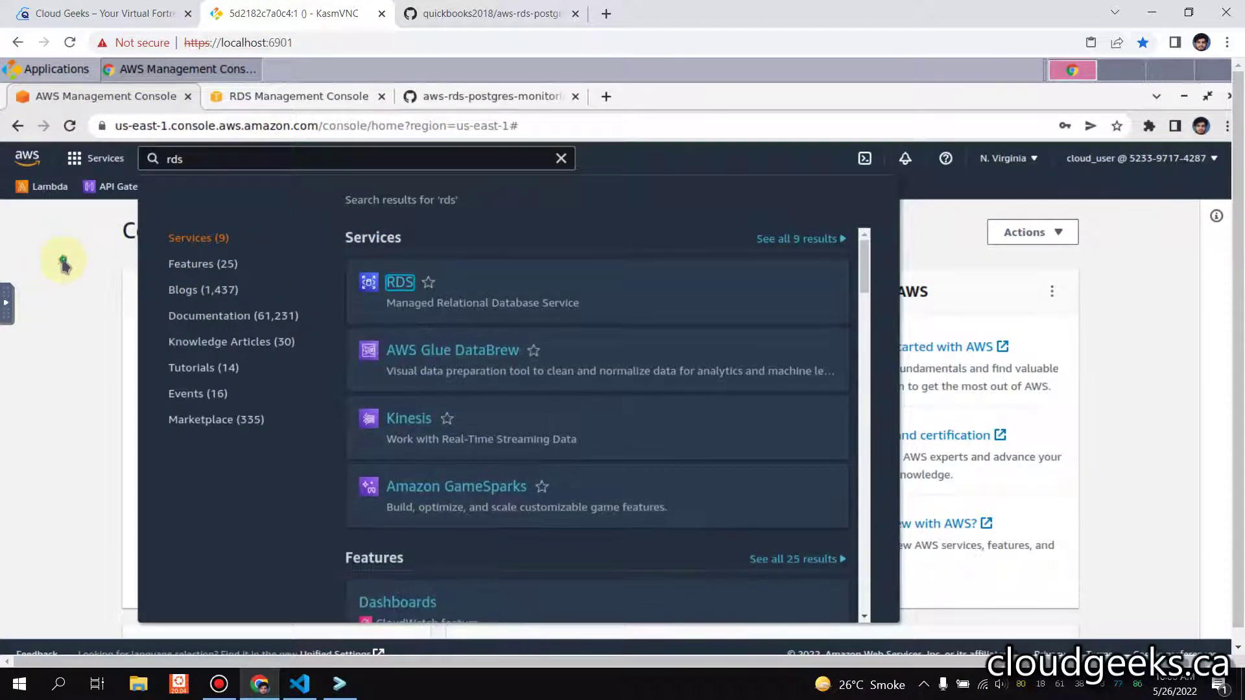
left_click(36, 317)
left_click_drag(6, 303, 6, 439)
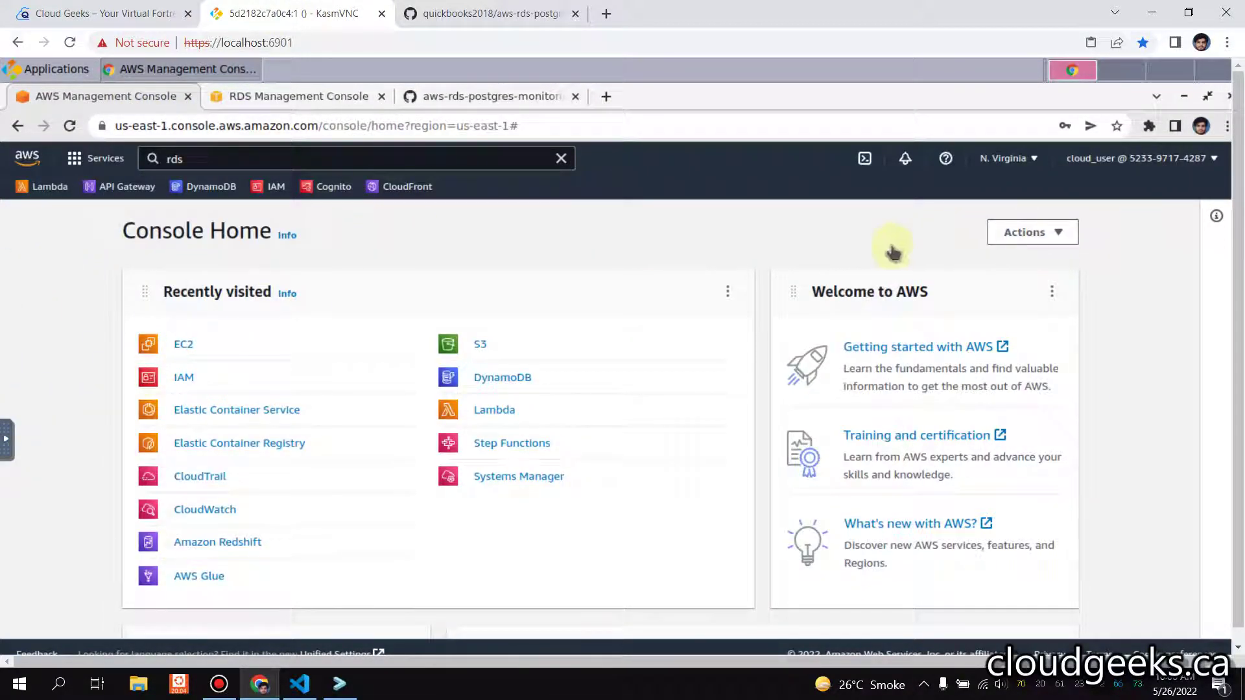
left_click(299, 97)
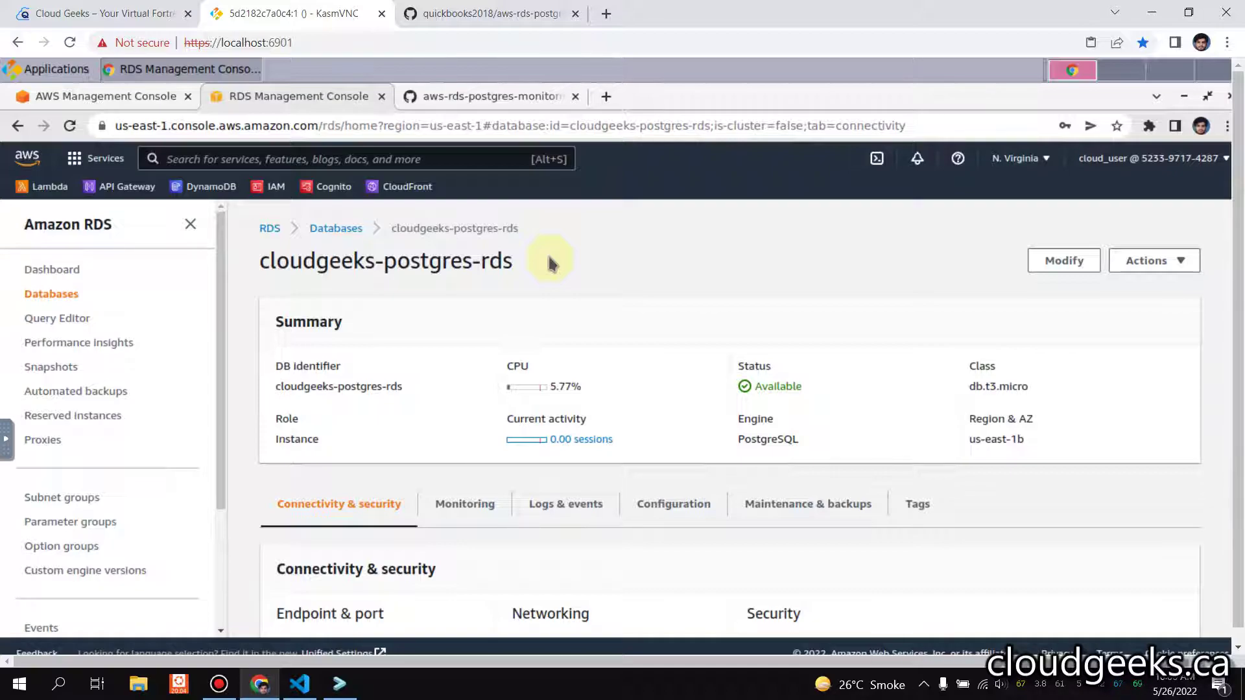
Review the cloudgeeks-postgres-rds database's Configuration tab details.
left_click(656, 210)
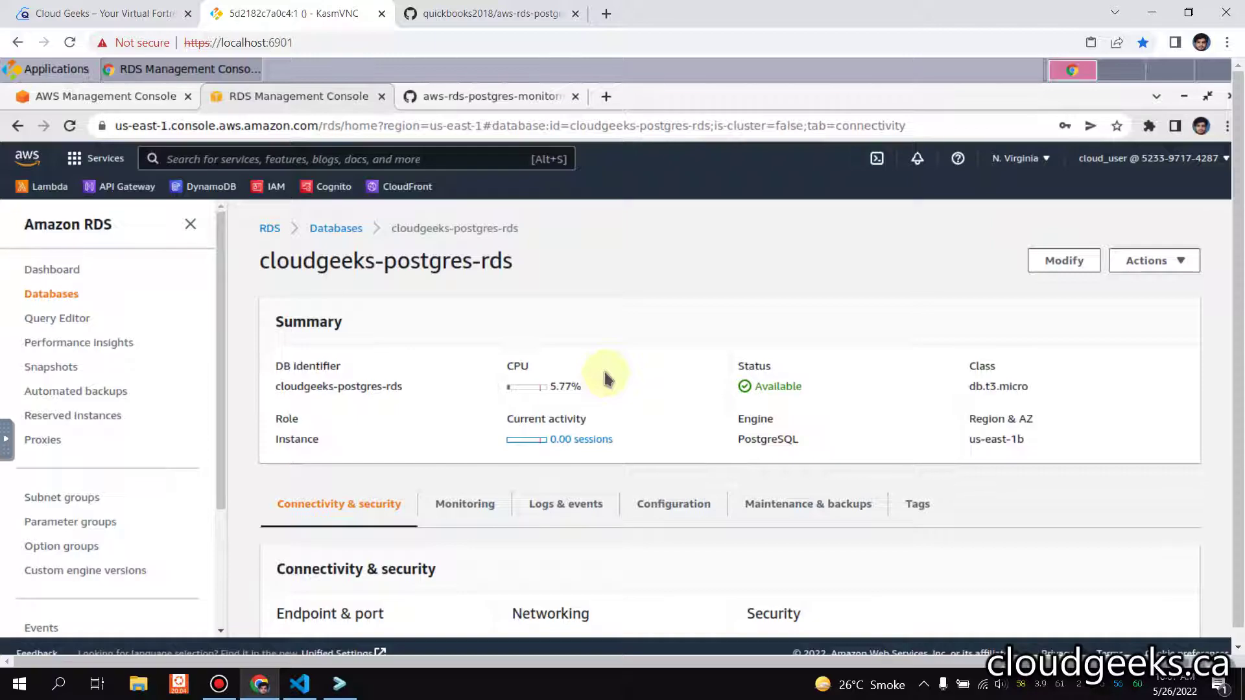
scroll(616, 382, "down", 2)
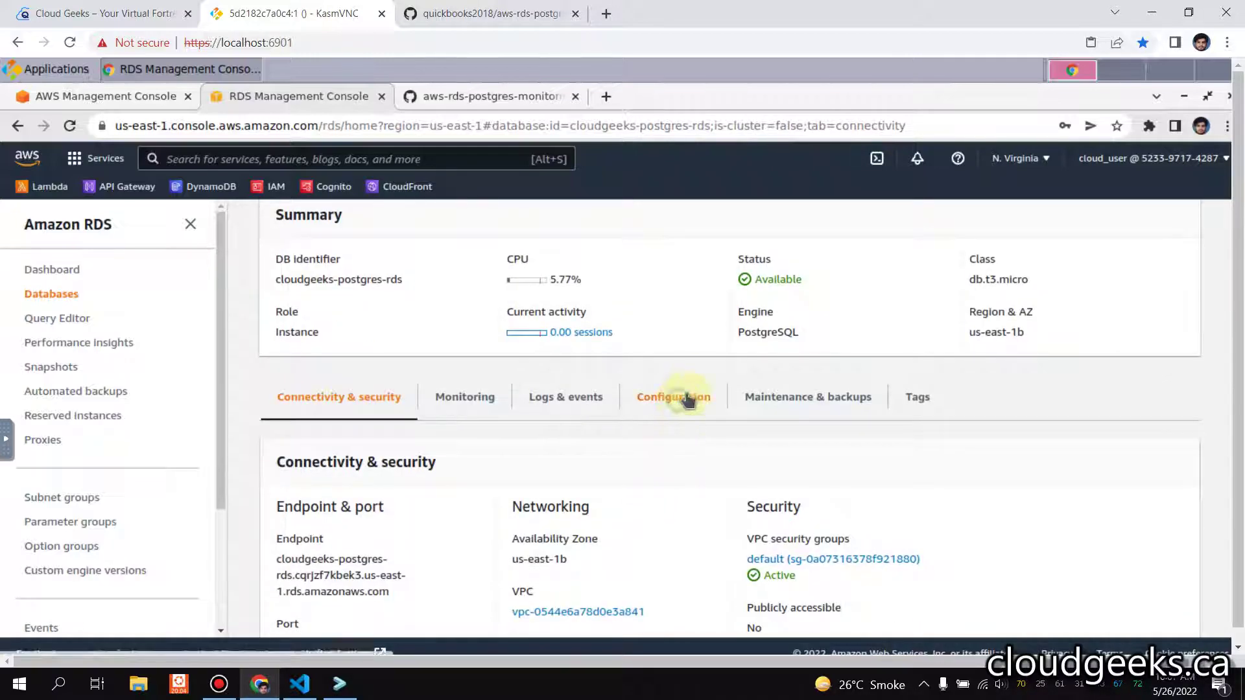
left_click(682, 403)
scroll(661, 408, "down", 4)
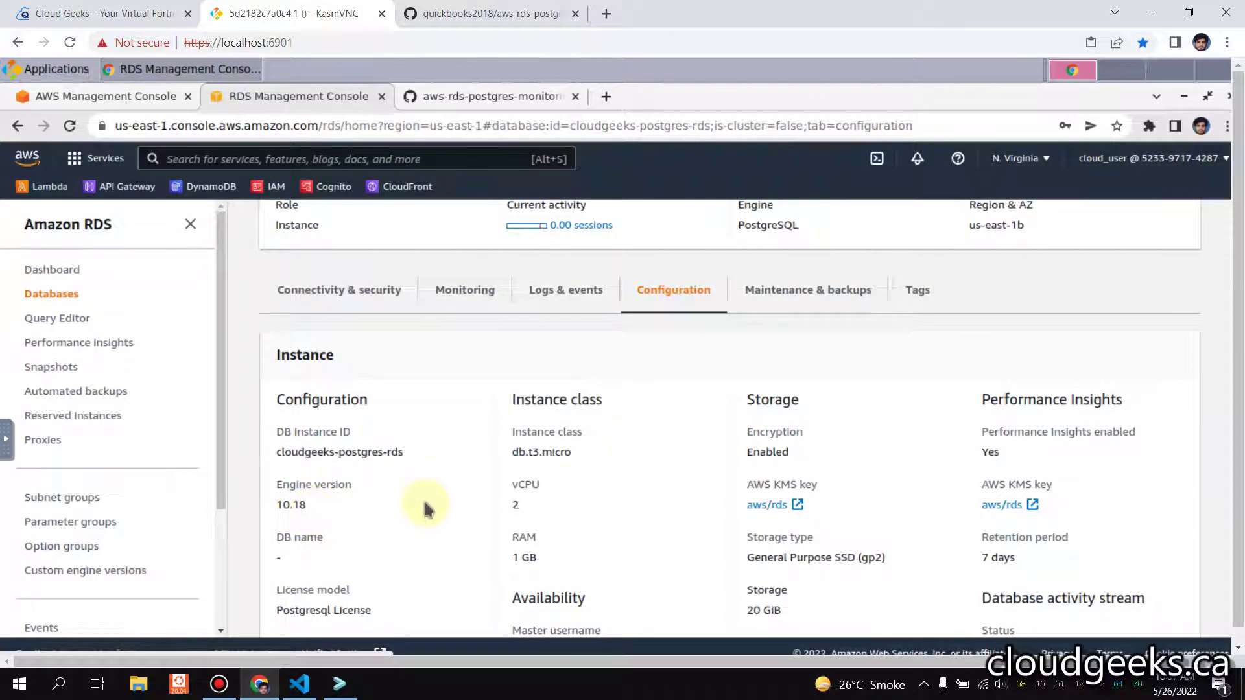
scroll(629, 518, "up", 1)
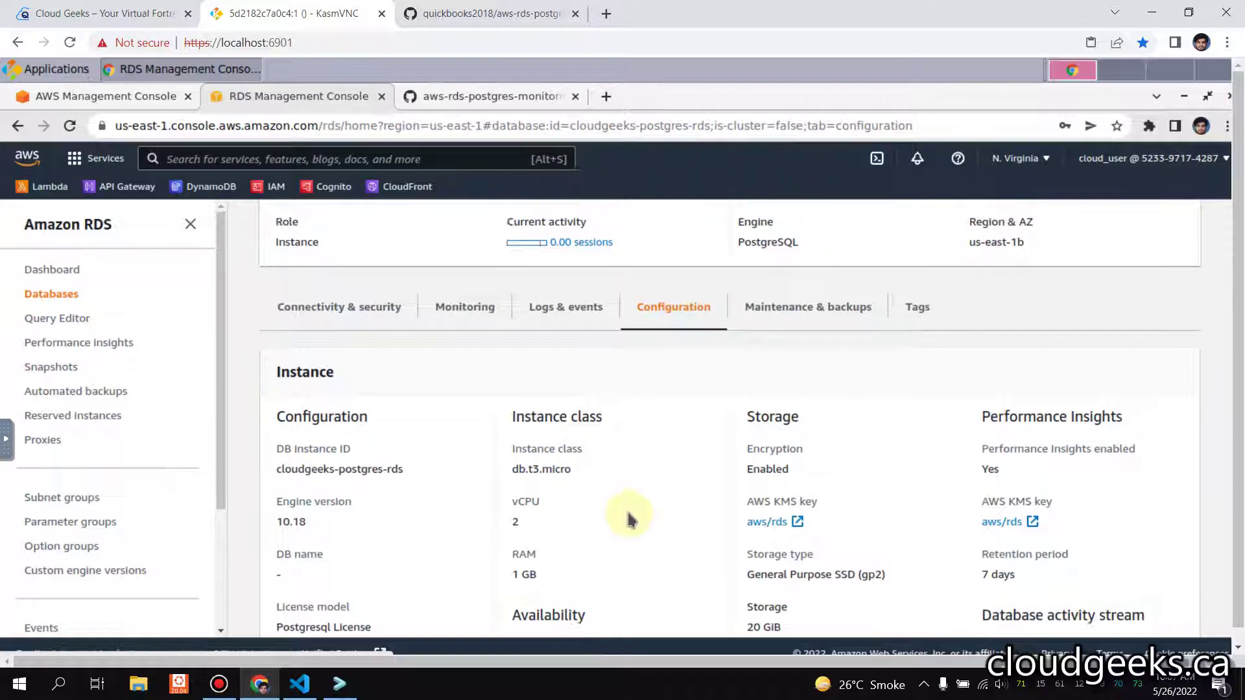
scroll(629, 519, "up", 3)
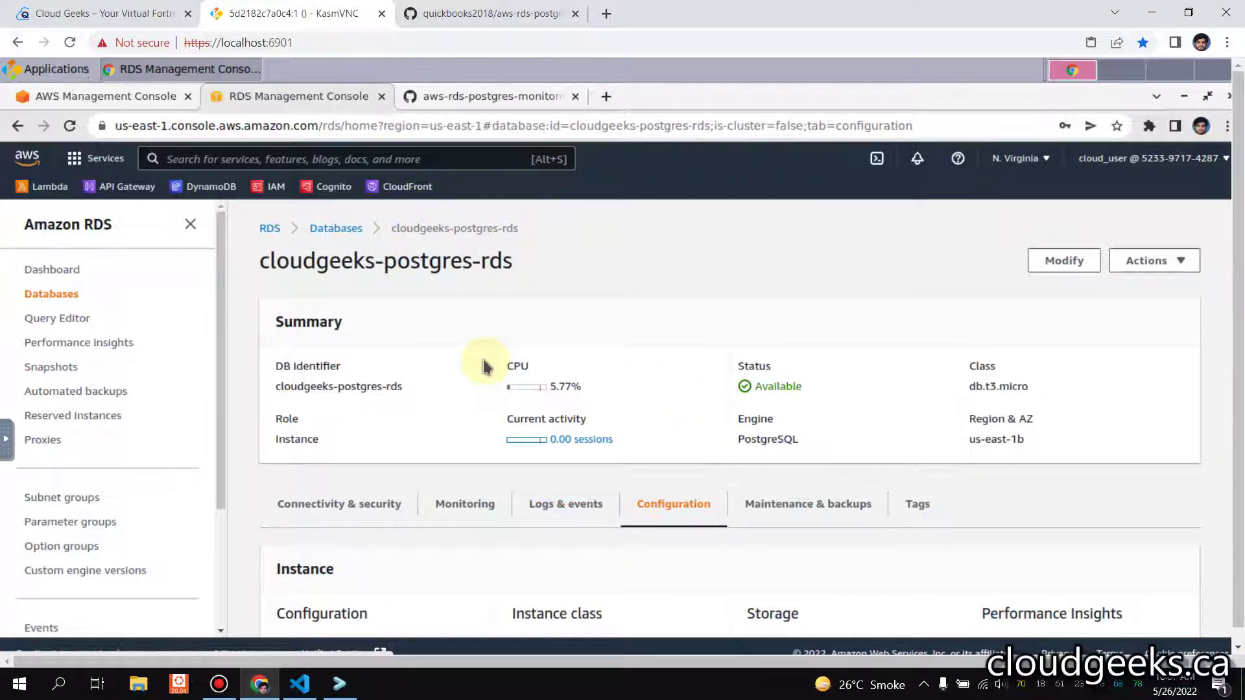
scroll(485, 365, "down", 2)
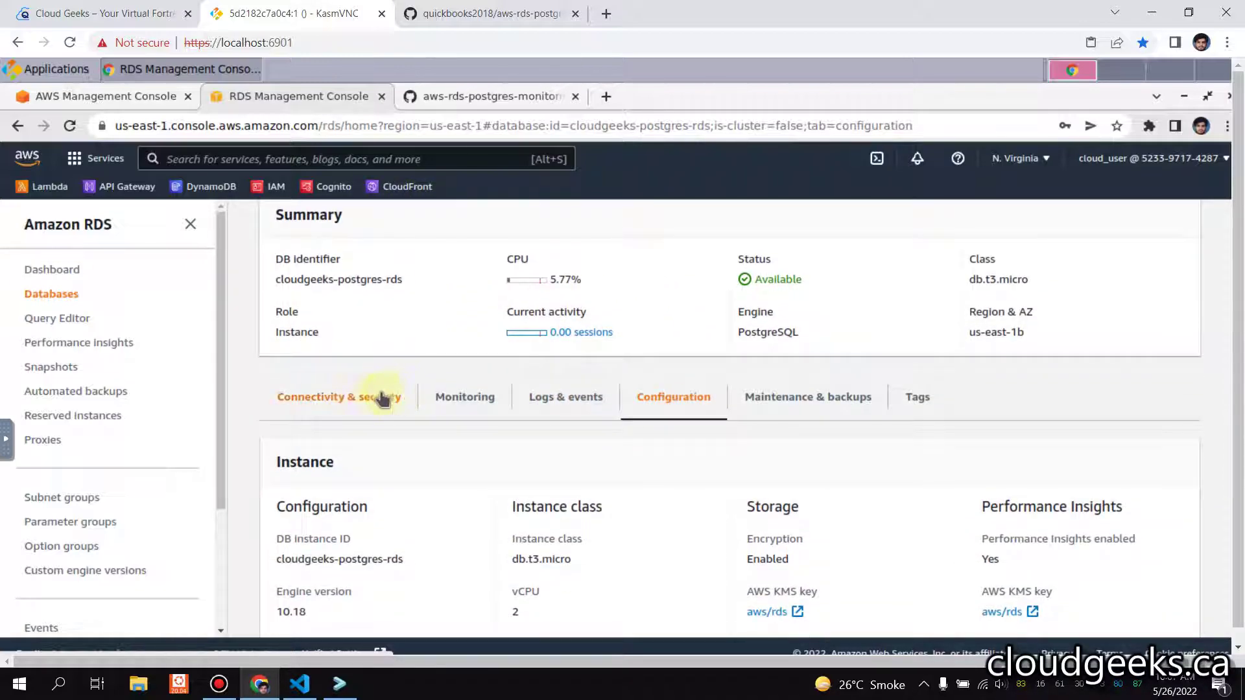
On Connectivity & security, select the database endpoint host name and bring up its copy menu.
left_click(366, 401)
scroll(525, 292, "down", 2)
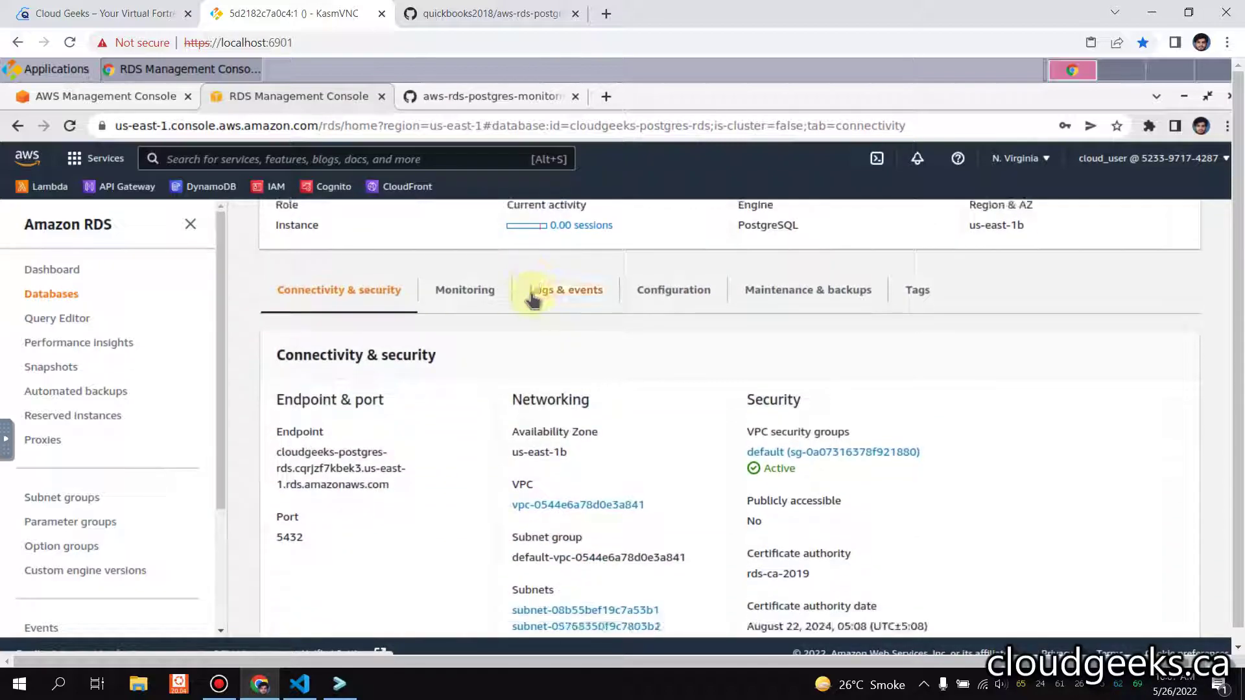
left_click_drag(408, 491, 272, 456)
right_click(338, 458)
Copy the RDS endpoint and test it in Git Bash with curl -v telnet://<endpoint>:5432.
left_click(383, 471)
left_click(339, 684)
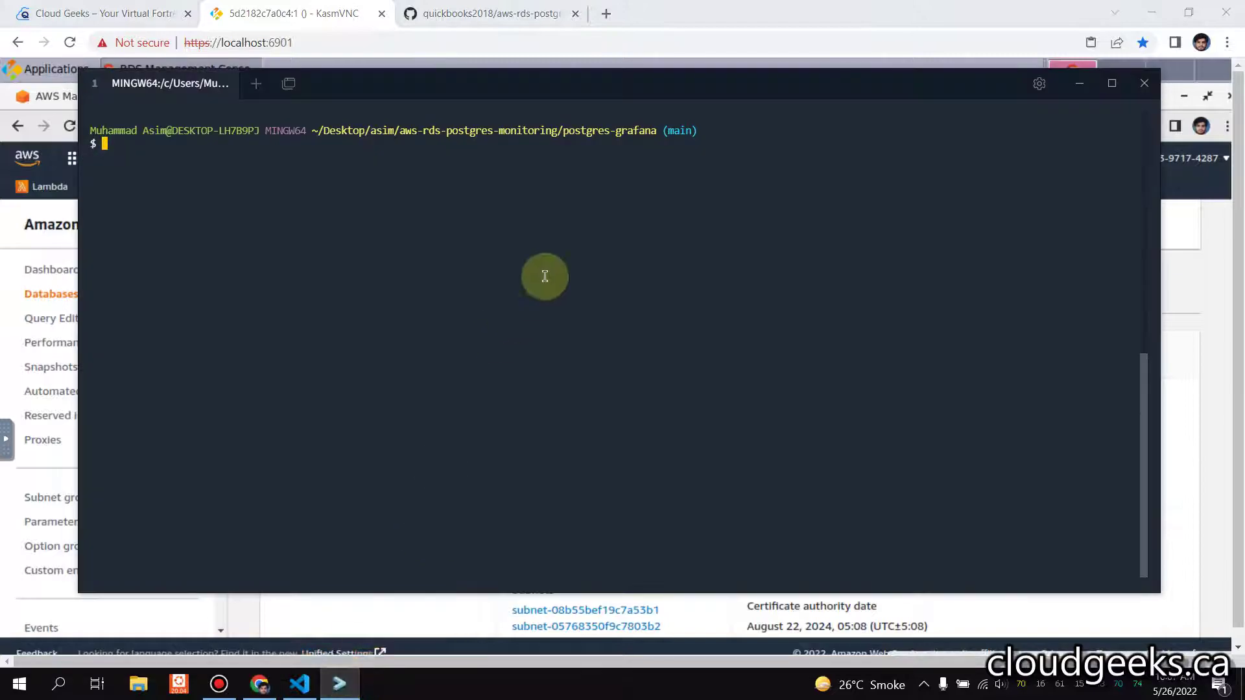
type("curl ")
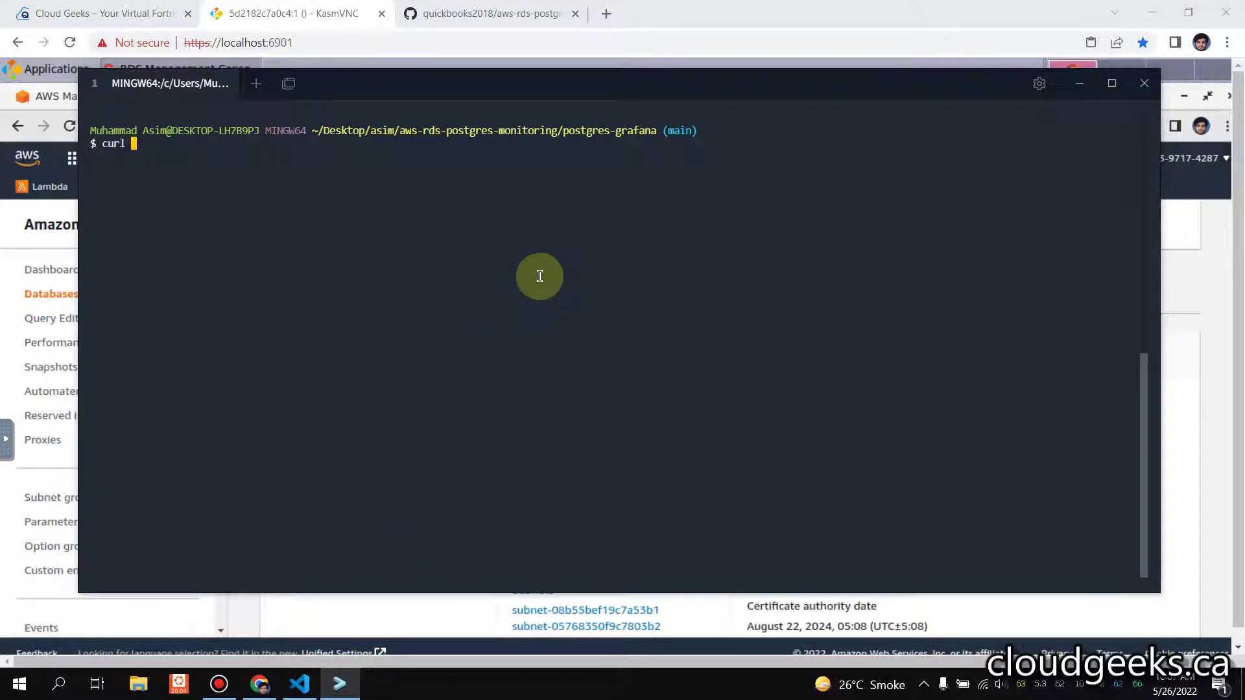
type("-v telnet://")
key("shift+Insert")
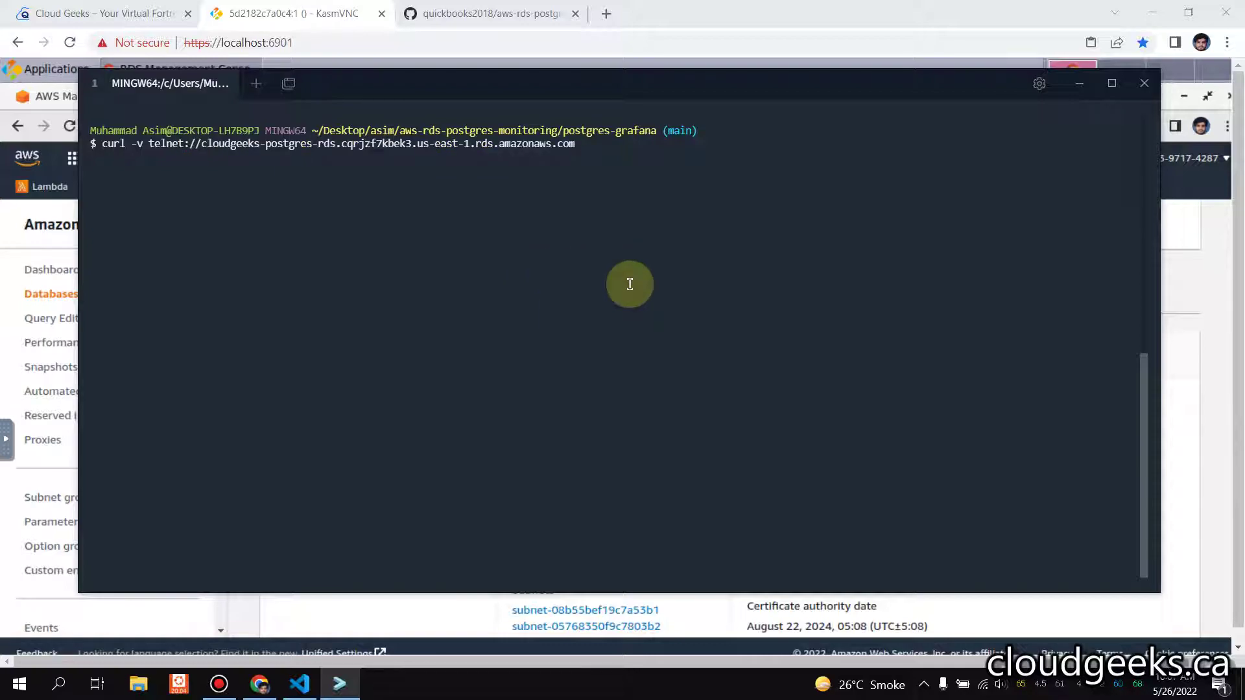
type(":5432")
key("Return")
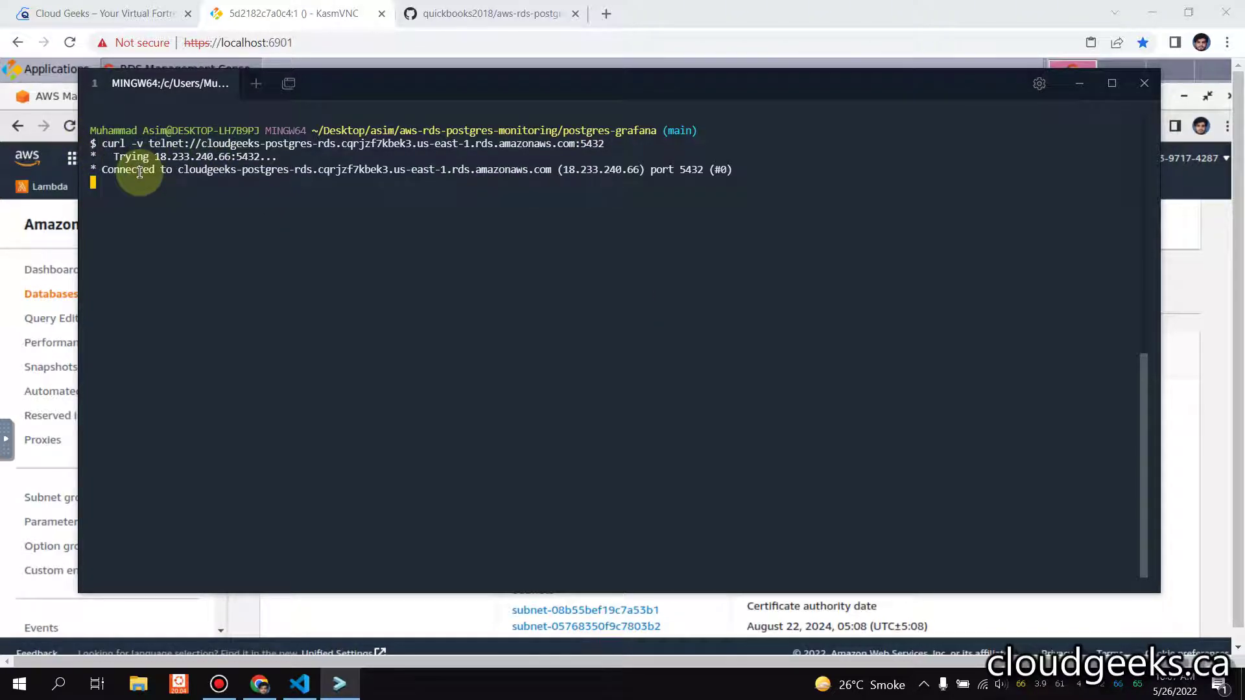
key("ctrl+c")
Clear the terminal and list the postgres-grafana folder's files with ls.
key("Return")
key("ctrl+l")
type("ls")
key("Return")
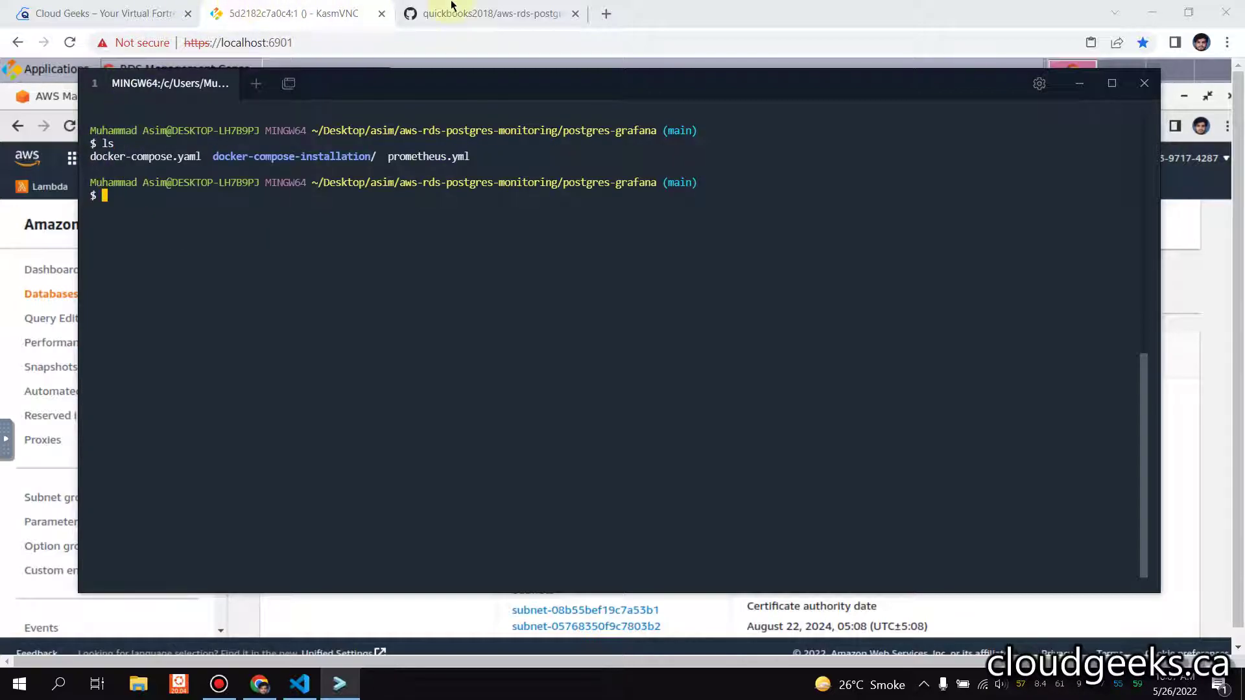
left_click(269, 7)
Read through the aws-rds-postgres-monitoring README's postgres_exporter notes, ending back at the top.
left_click(490, 13)
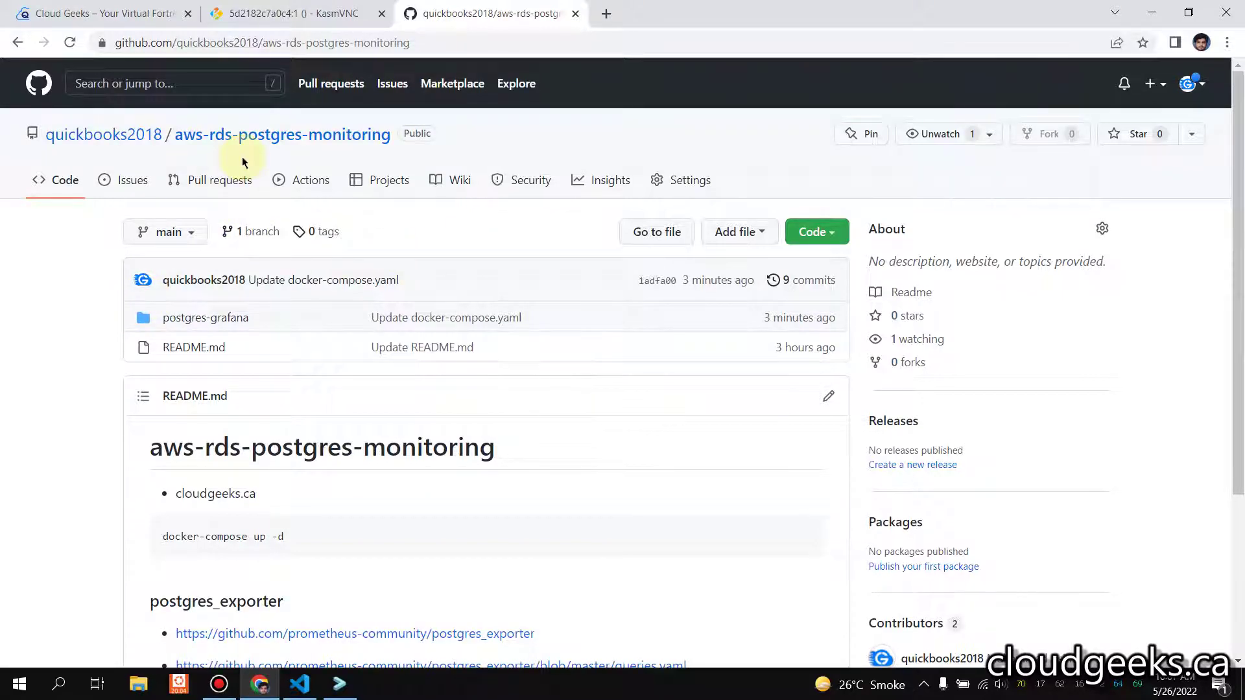
scroll(248, 425, "down", 2)
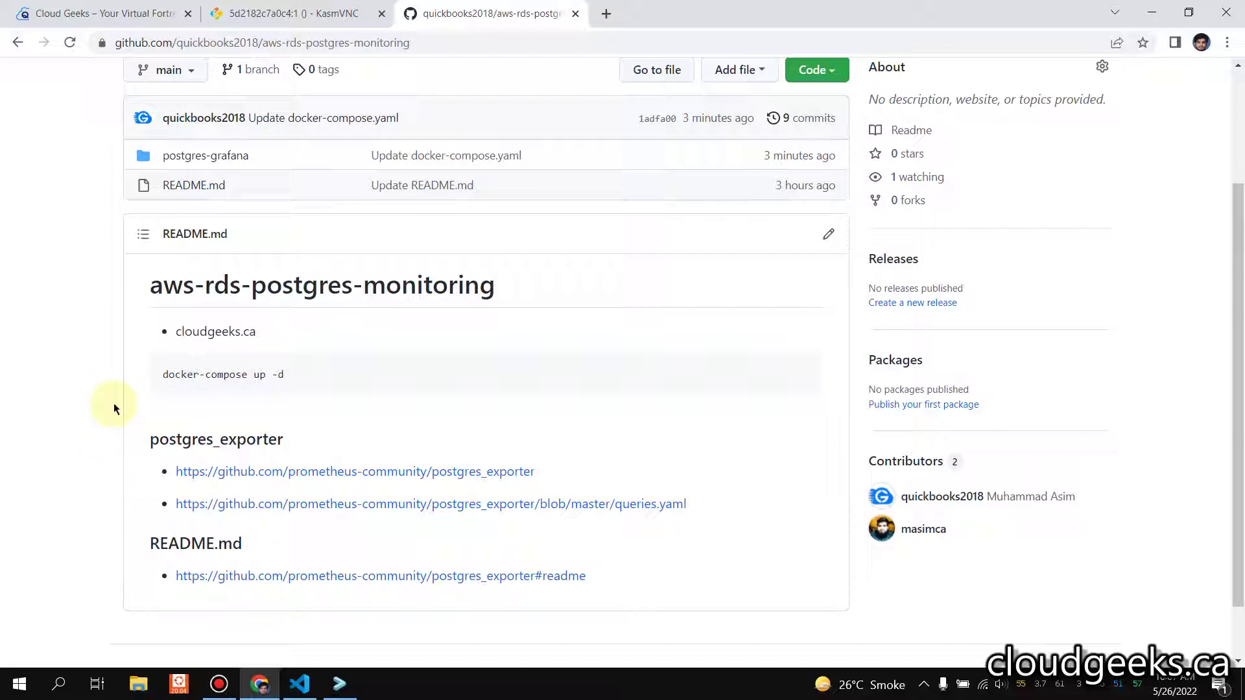
scroll(120, 404, "up", 1)
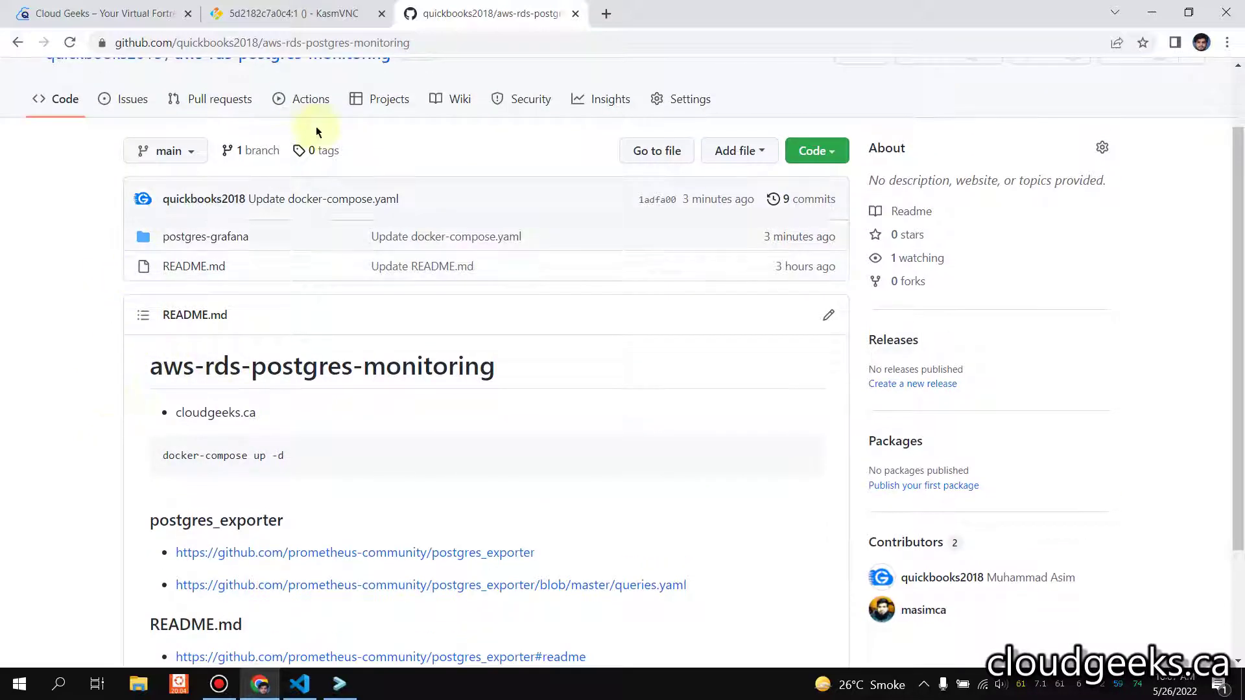
scroll(85, 459, "down", 1)
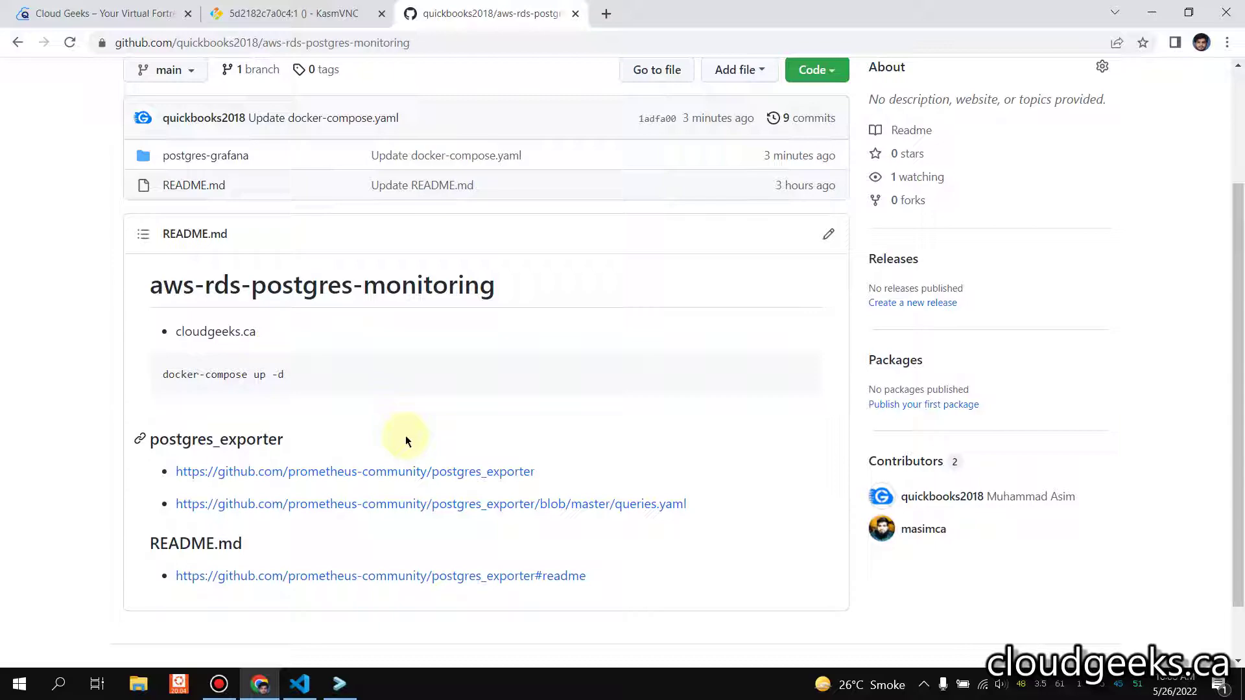
scroll(403, 356, "up", 3)
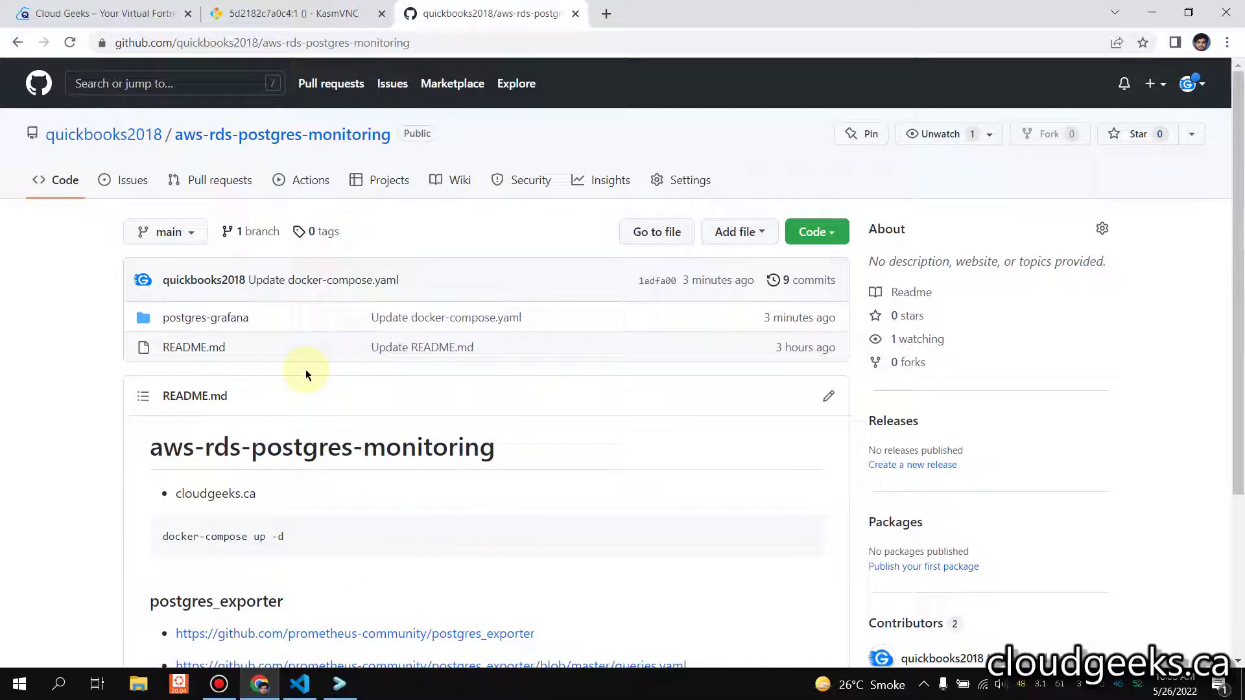
In the remote session's GitHub tab, open the postgres-grafana folder and look at prometheus.yml.
left_click(287, 13)
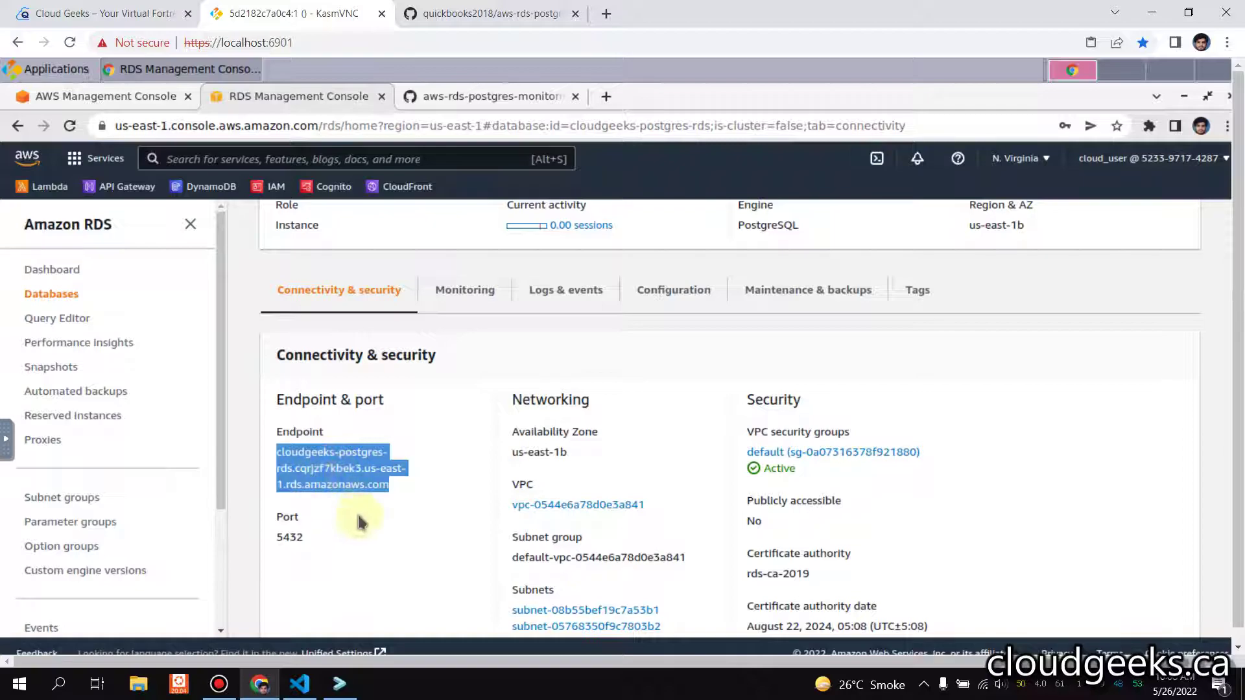
left_click(454, 97)
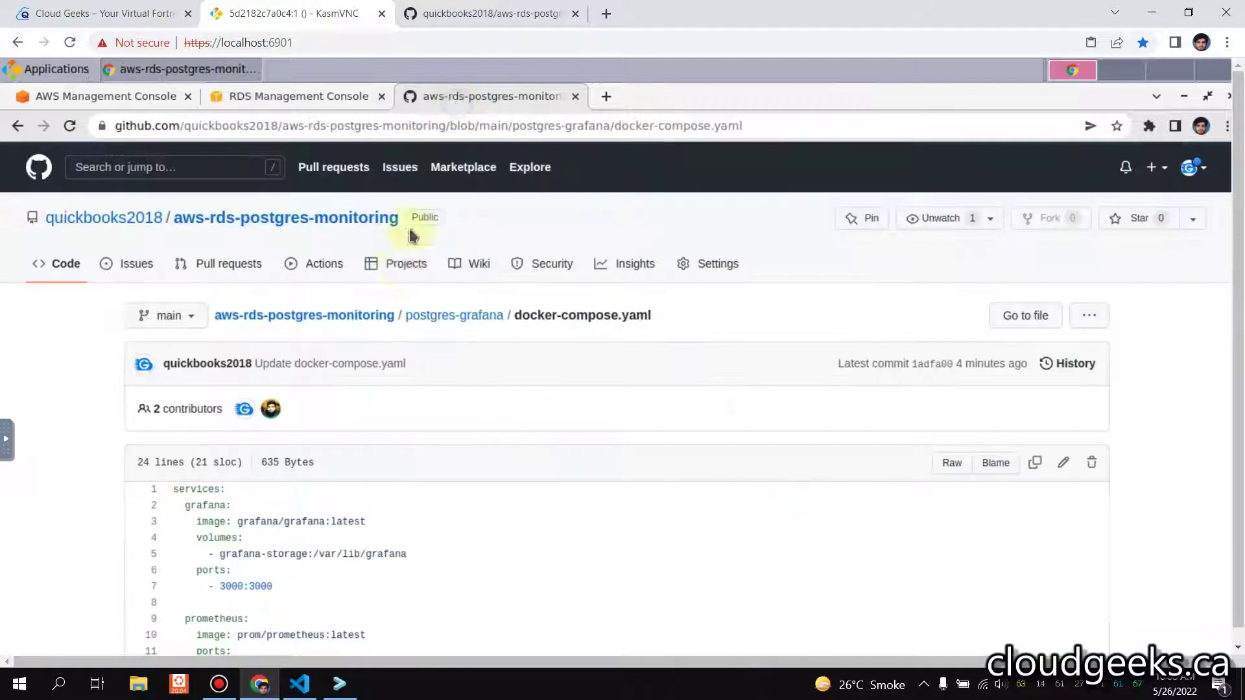
left_click(316, 317)
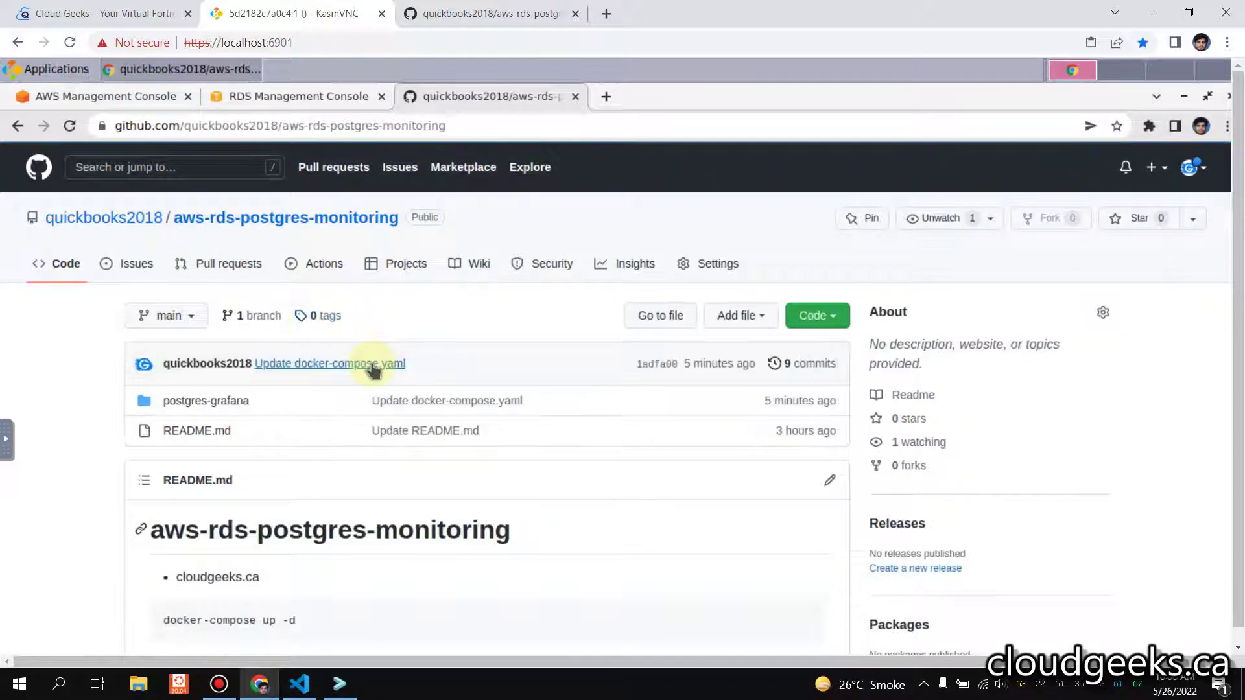
left_click(220, 402)
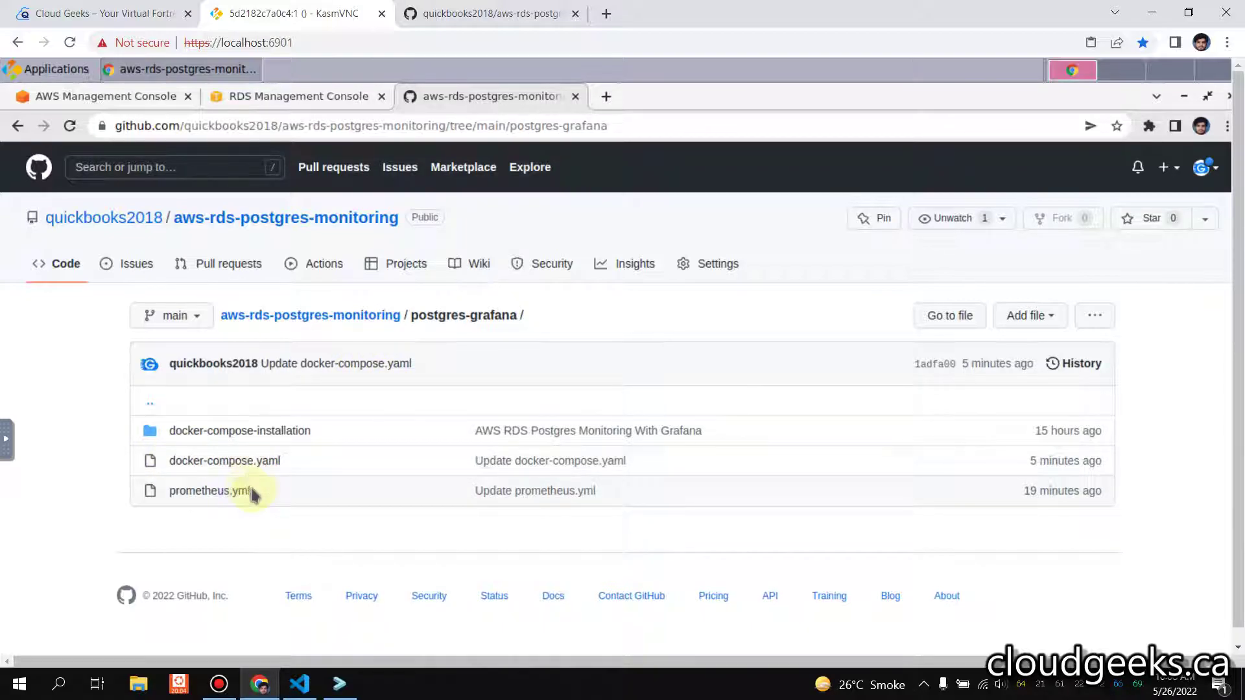
left_click(222, 494)
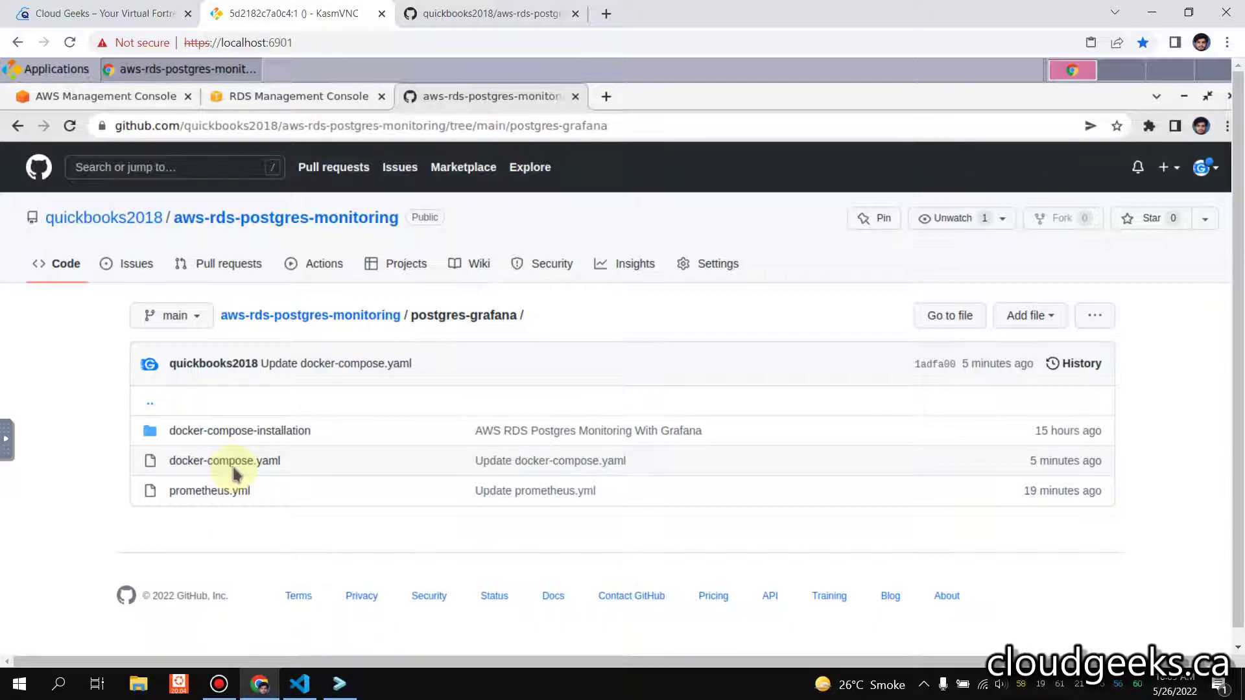
left_click(217, 436)
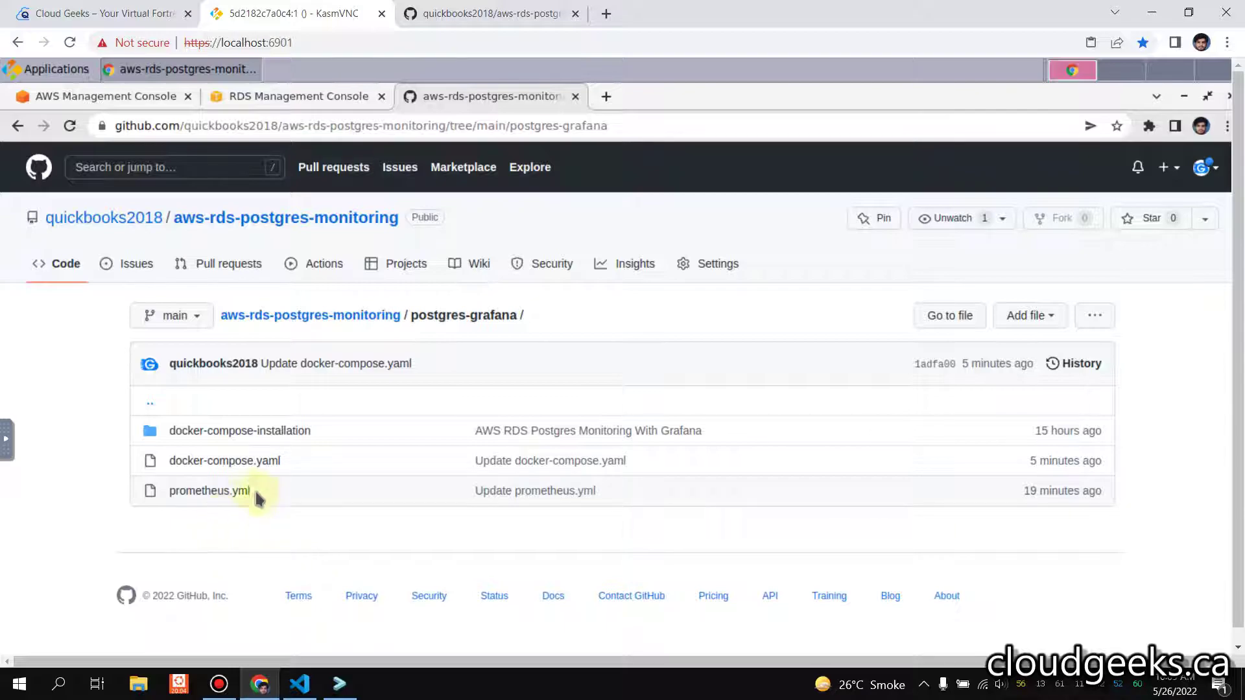
Open docker-compose.yaml and view its grafana (3000), prometheus (9090) and postgres-exporter (9187) services.
left_click(224, 464)
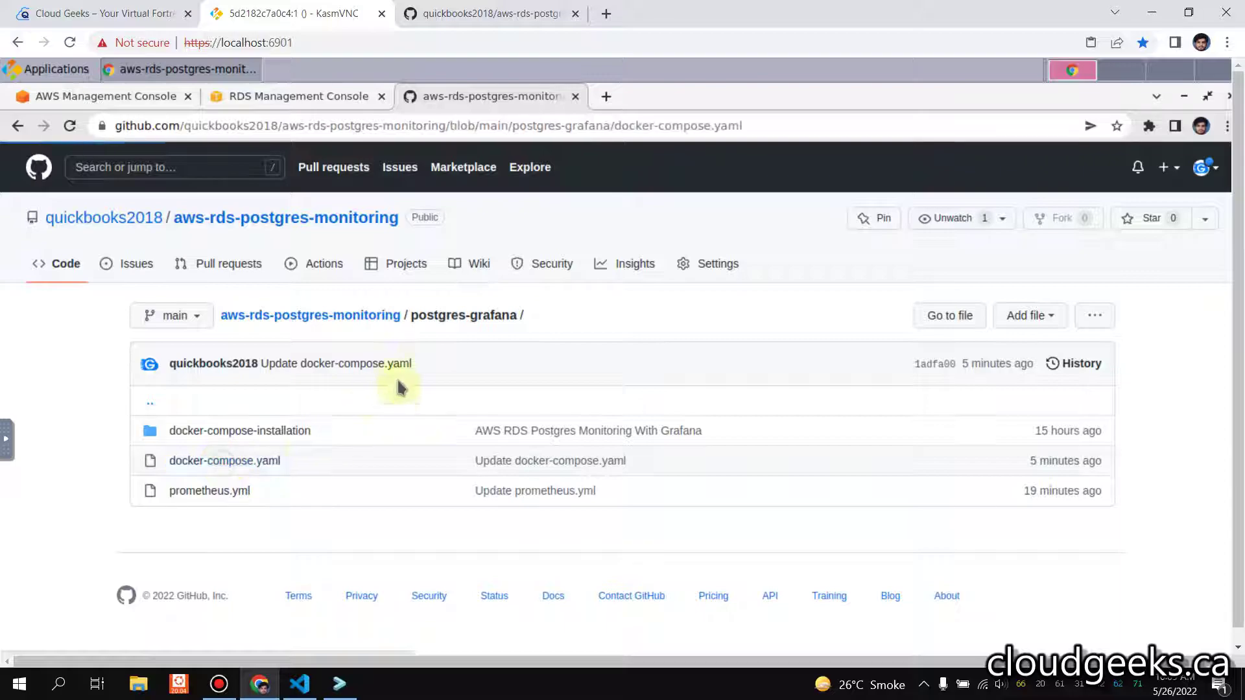
scroll(579, 428, "down", 2)
scroll(579, 428, "down", 4)
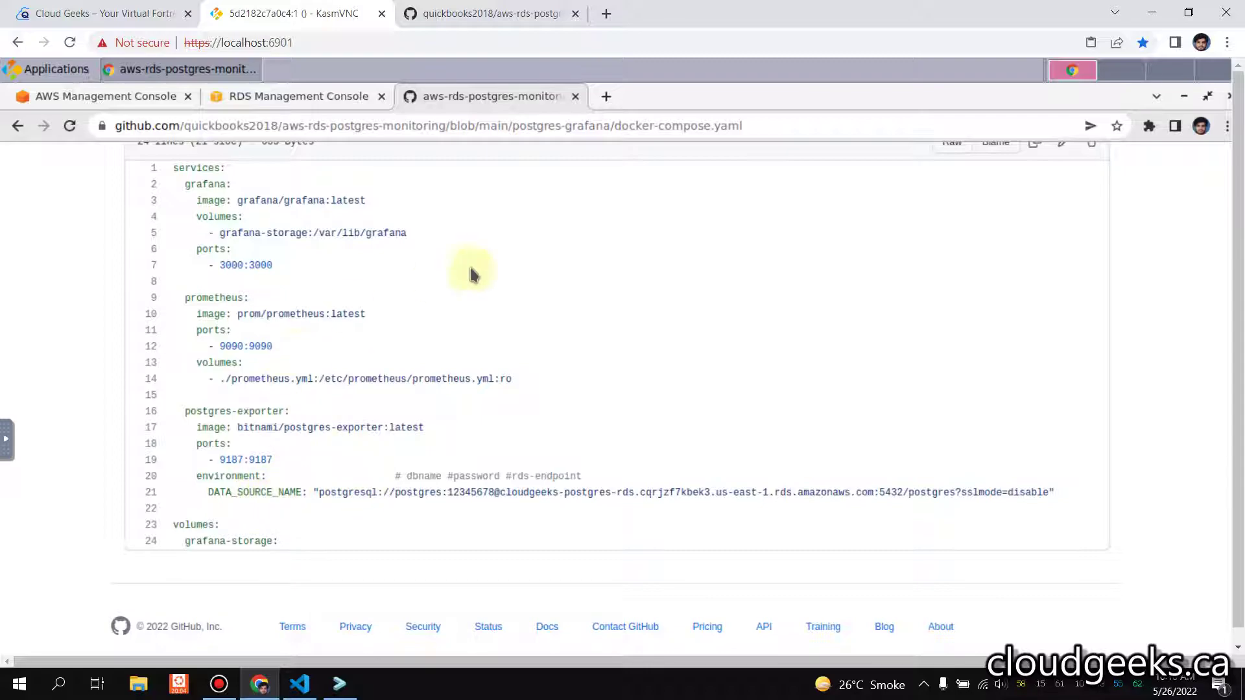
In the local GitHub tab, scroll the README to its postgres_exporter and queries.yaml links.
left_click(455, 17)
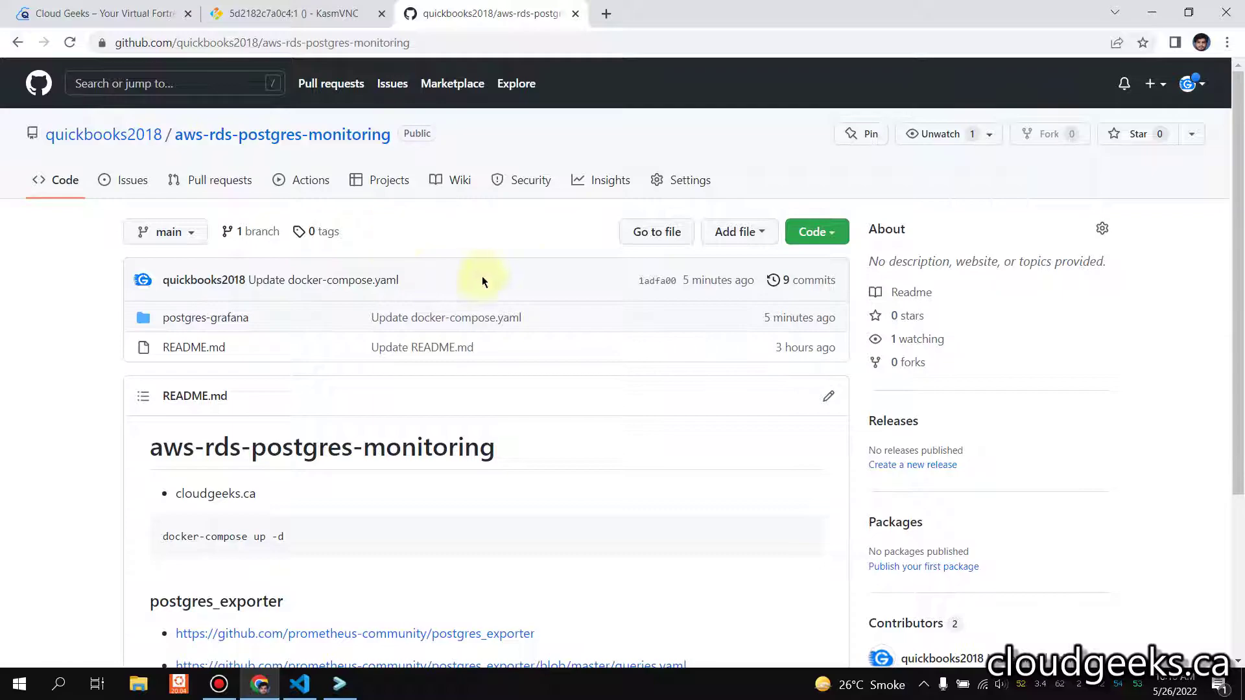
scroll(481, 276, "down", 1)
scroll(156, 289, "down", 2)
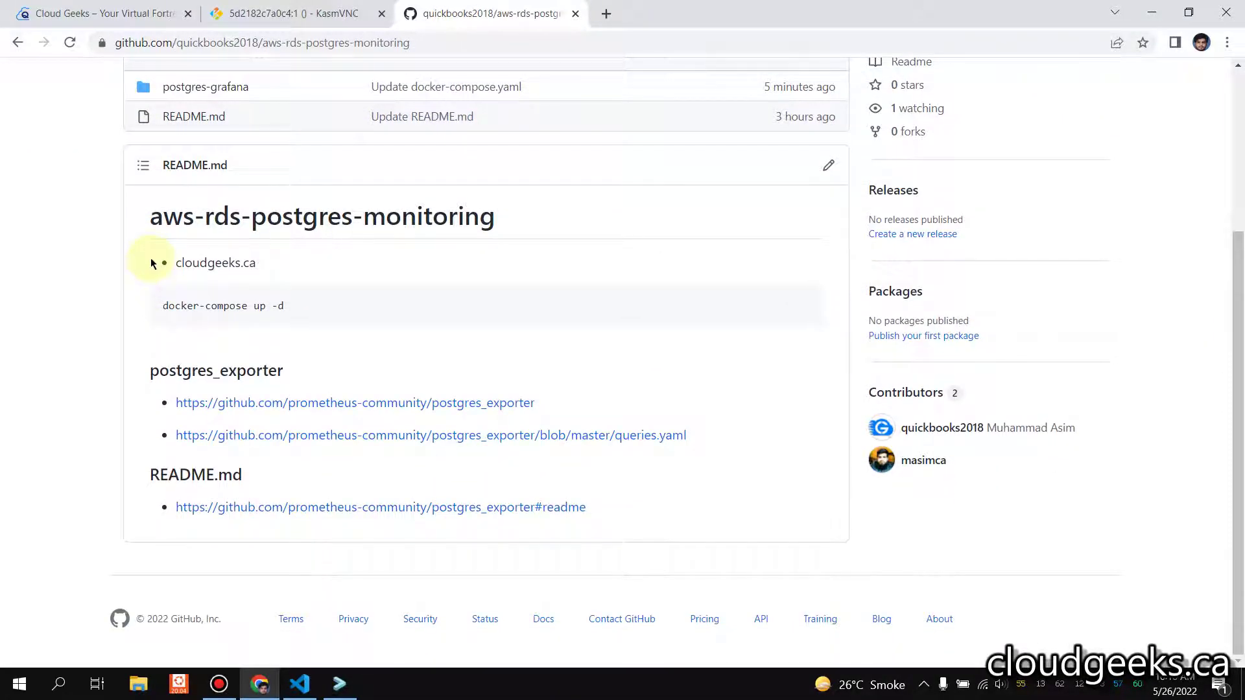
scroll(153, 263, "up", 1)
scroll(153, 262, "down", 1)
scroll(133, 303, "up", 1)
scroll(133, 304, "down", 1)
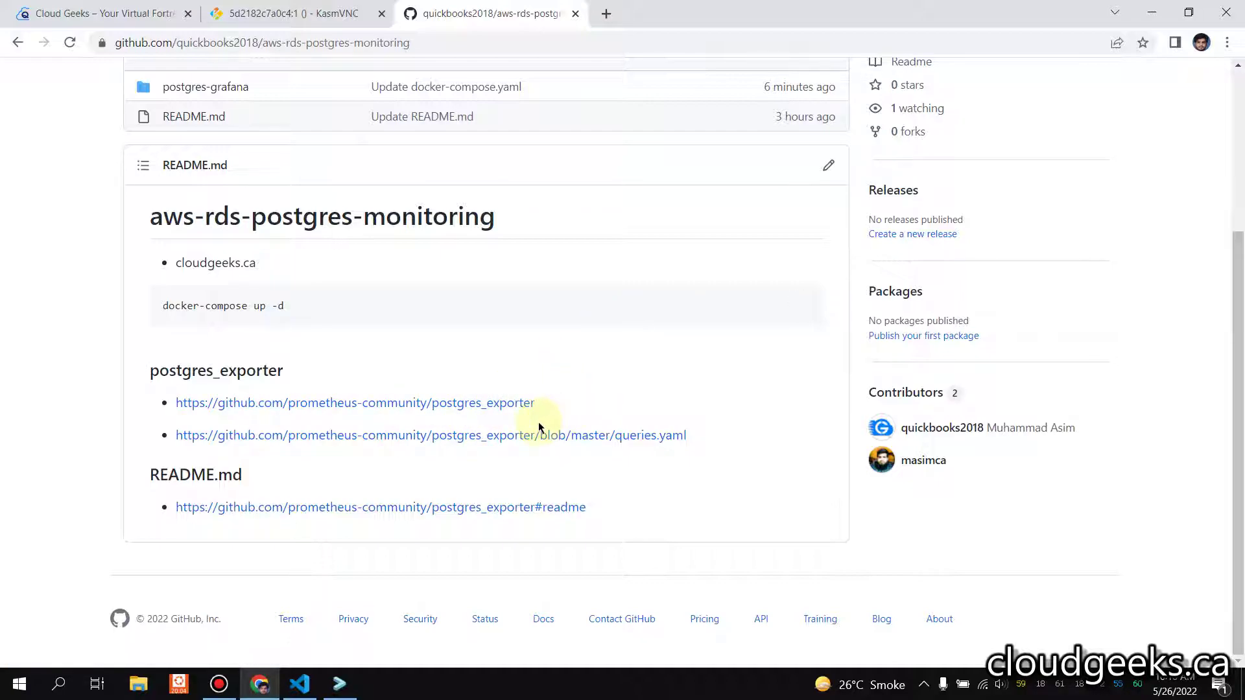
Open postgres_exporter and queries.yaml in background tabs and read the postgres_exporter README.
middle_click(515, 404)
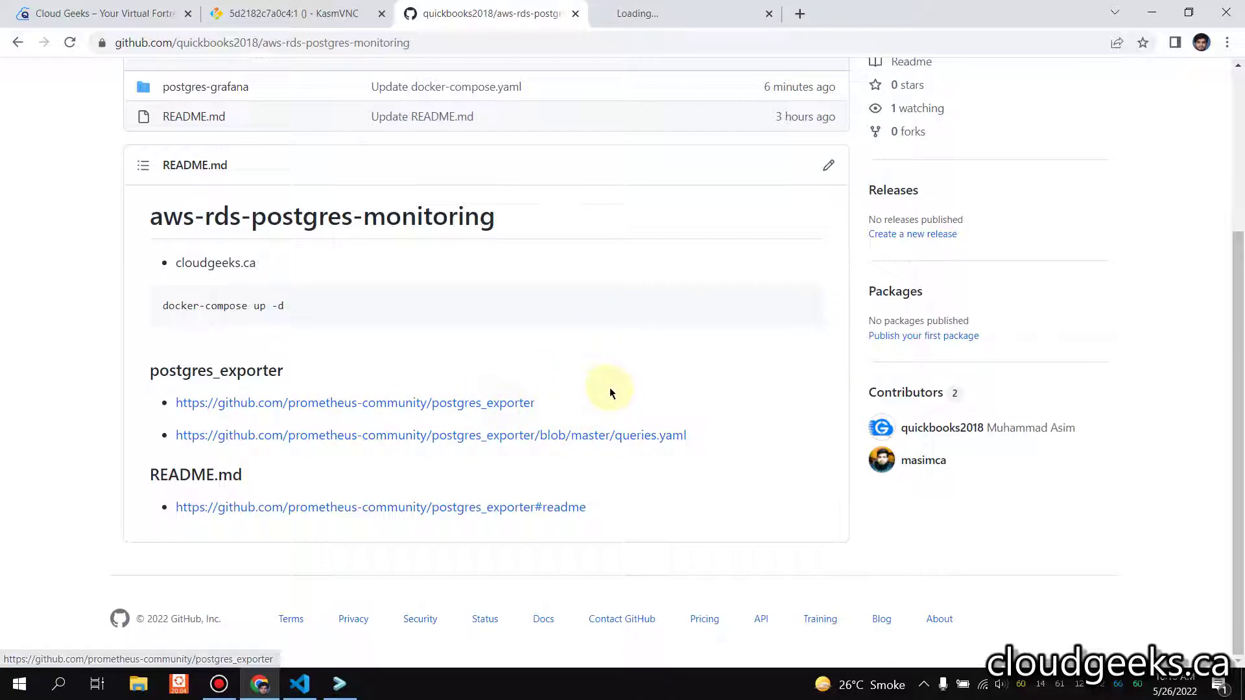
middle_click(543, 440)
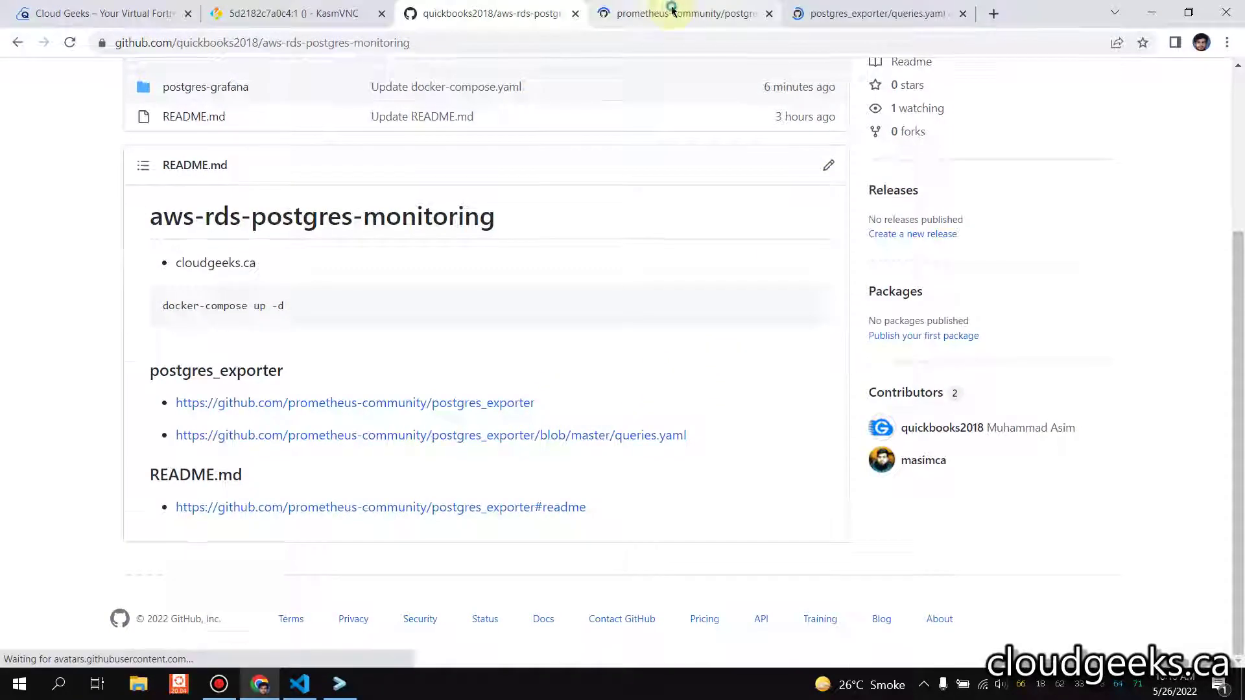
left_click(674, 14)
scroll(41, 273, "down", 3)
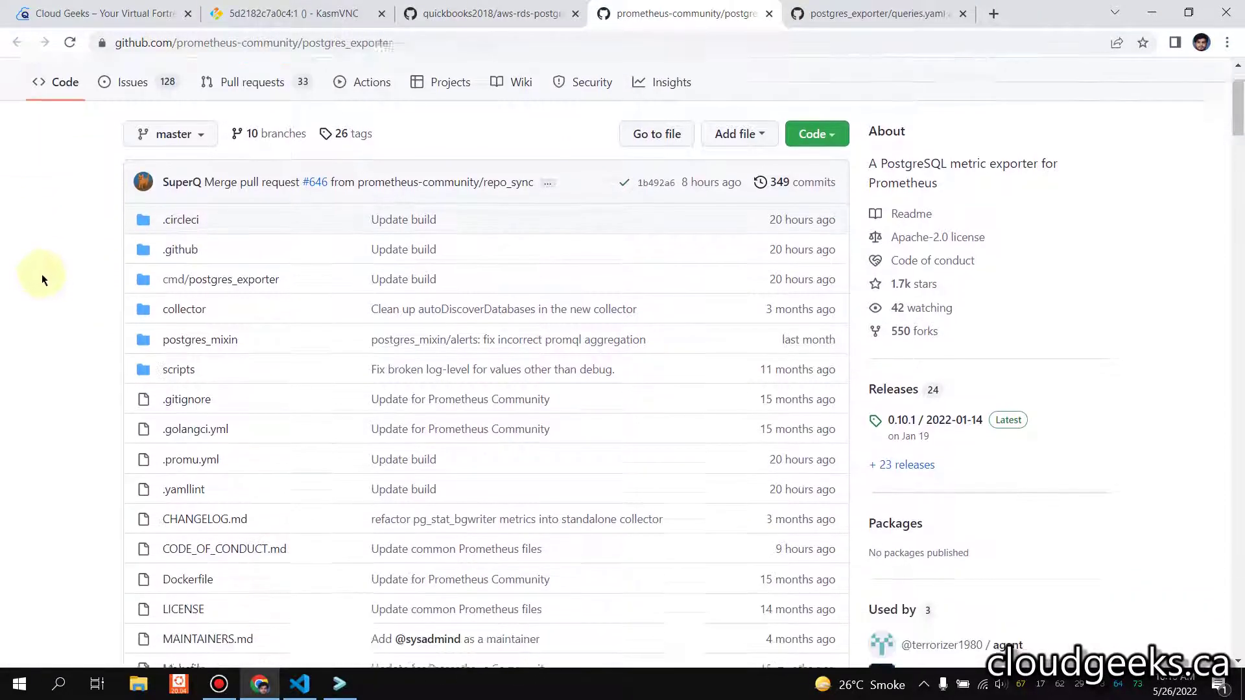
scroll(44, 273, "down", 17)
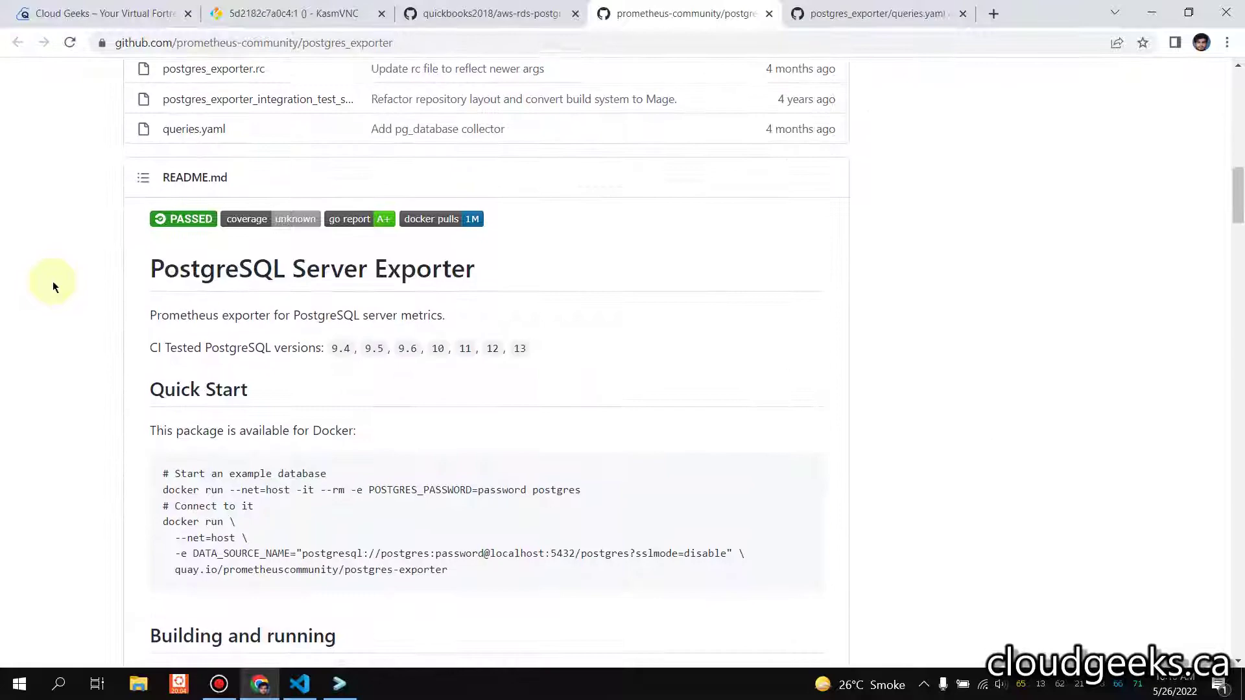
scroll(53, 281, "down", 1)
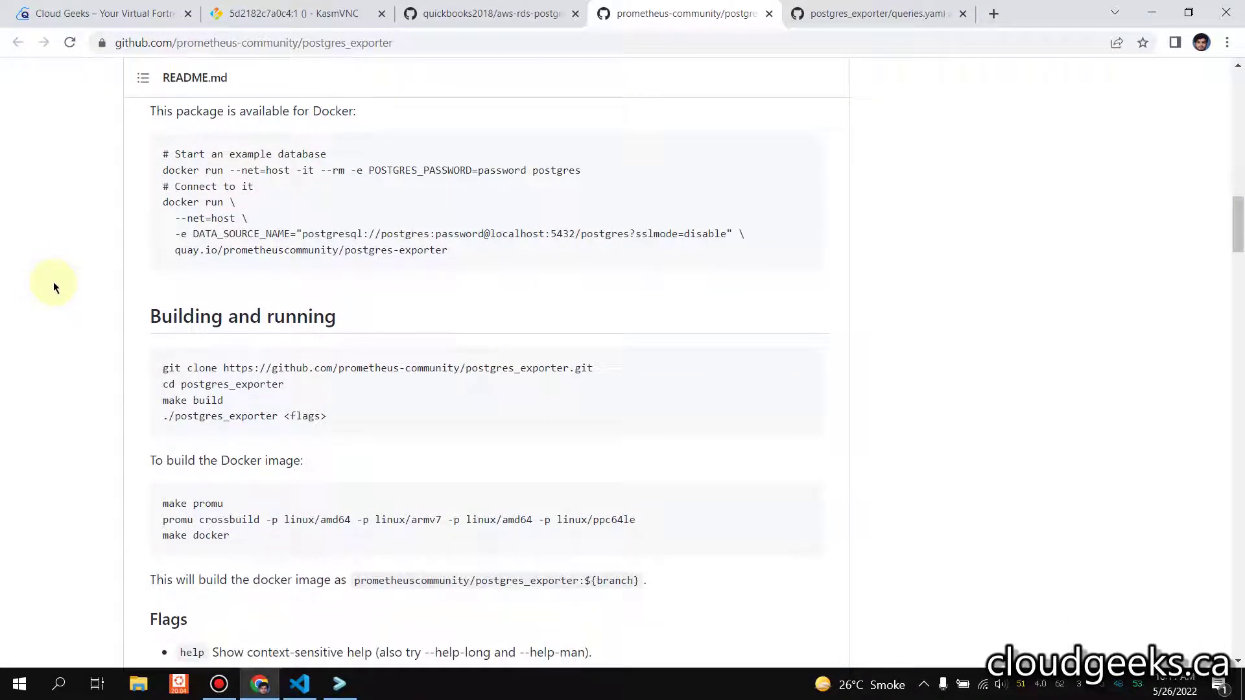
scroll(0, 250, "down", 3)
scroll(2, 252, "down", 3)
scroll(19, 246, "down", 2)
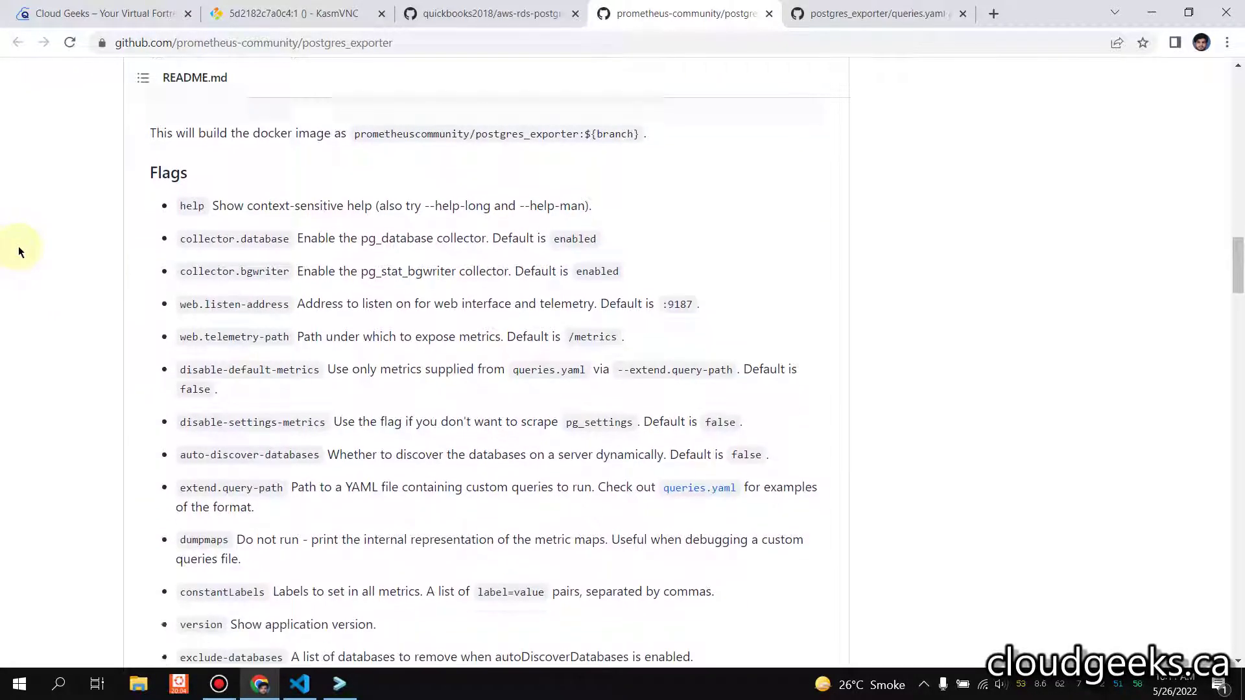
Scroll through the queries.yaml file.
left_click(869, 15)
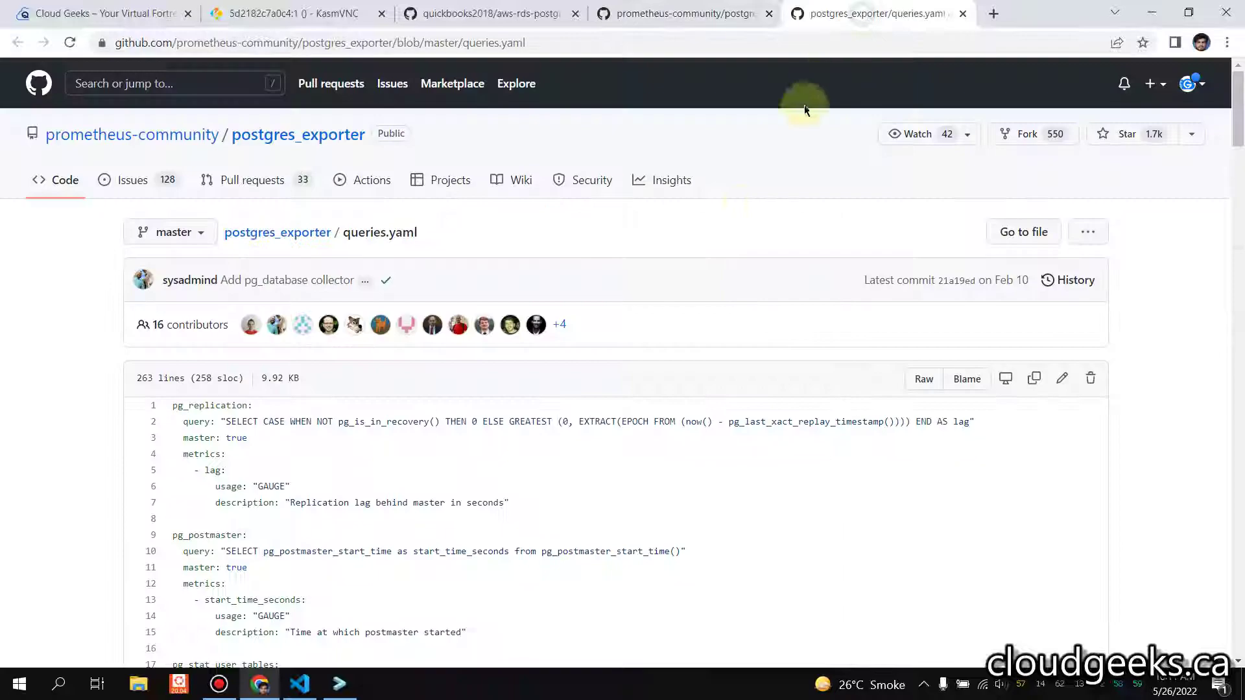
scroll(363, 266, "down", 2)
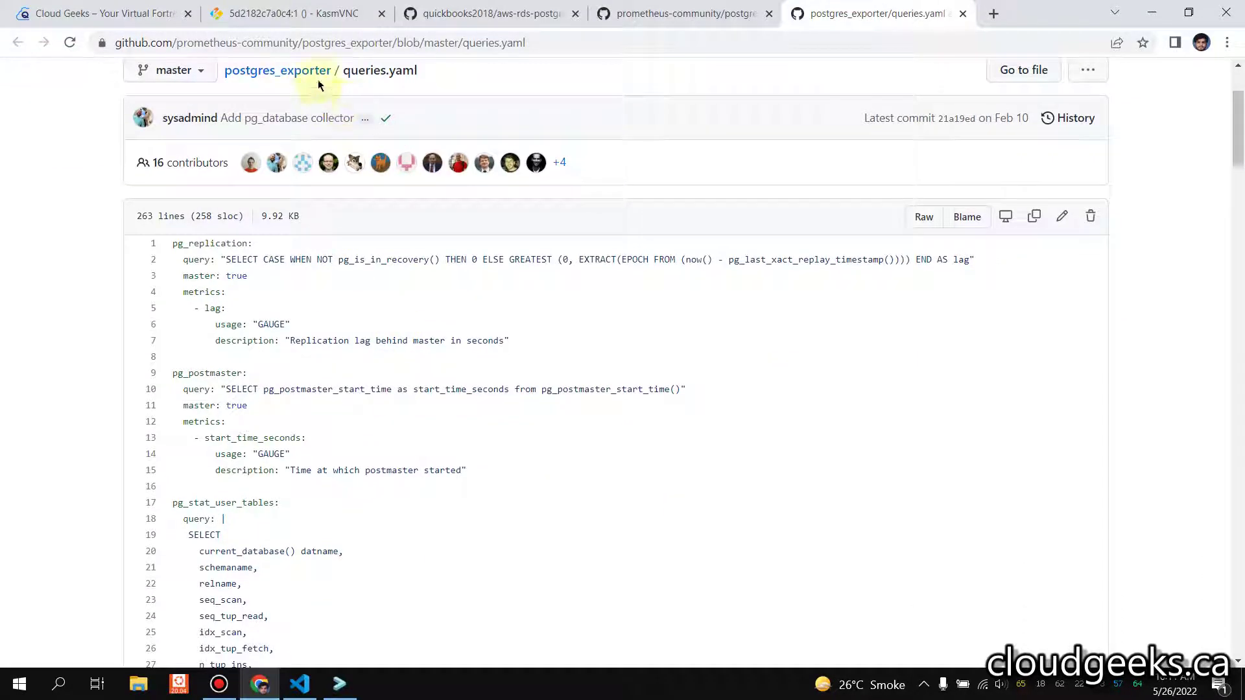
scroll(511, 426, "down", 2)
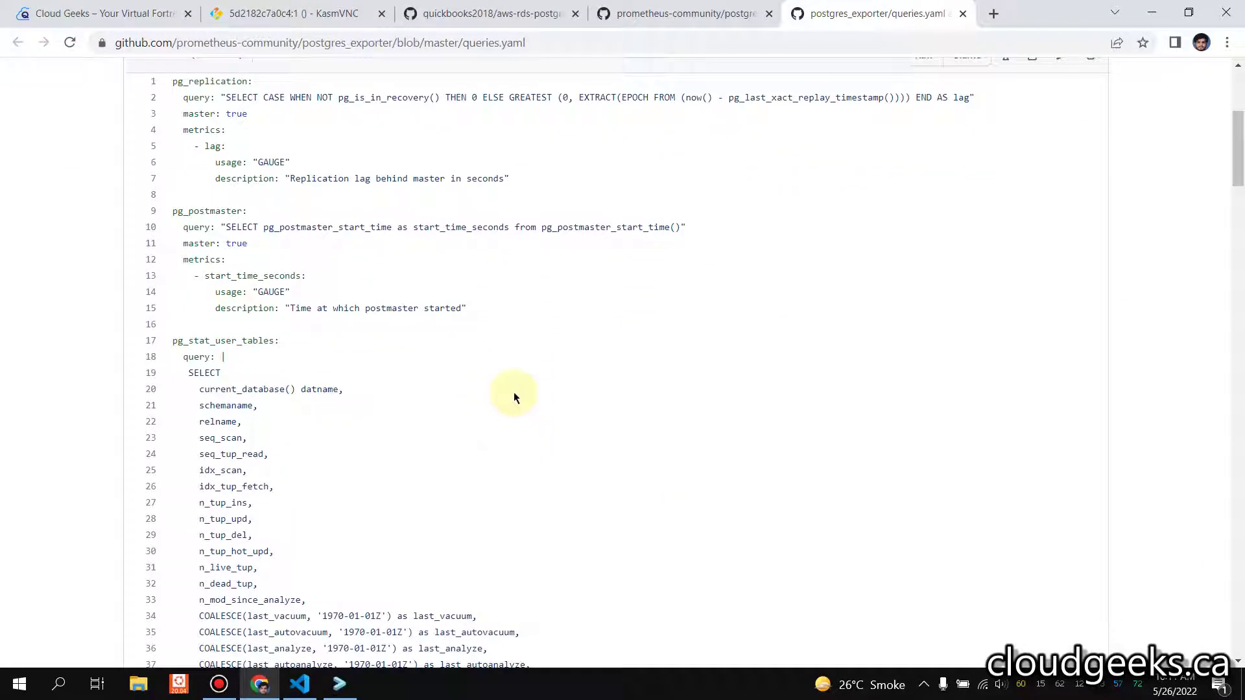
scroll(512, 392, "up", 3)
Skim the postgres_exporter README again, then return to the aws-rds-postgres-monitoring tab.
left_click(677, 15)
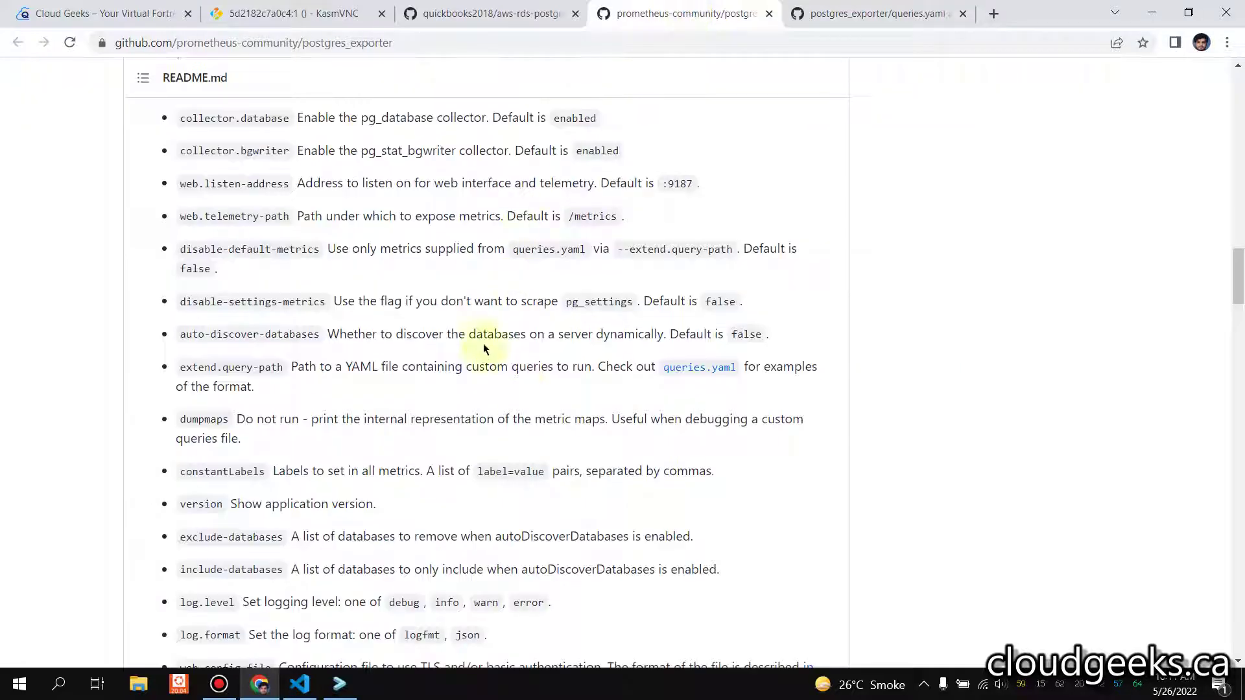
scroll(272, 328, "down", 8)
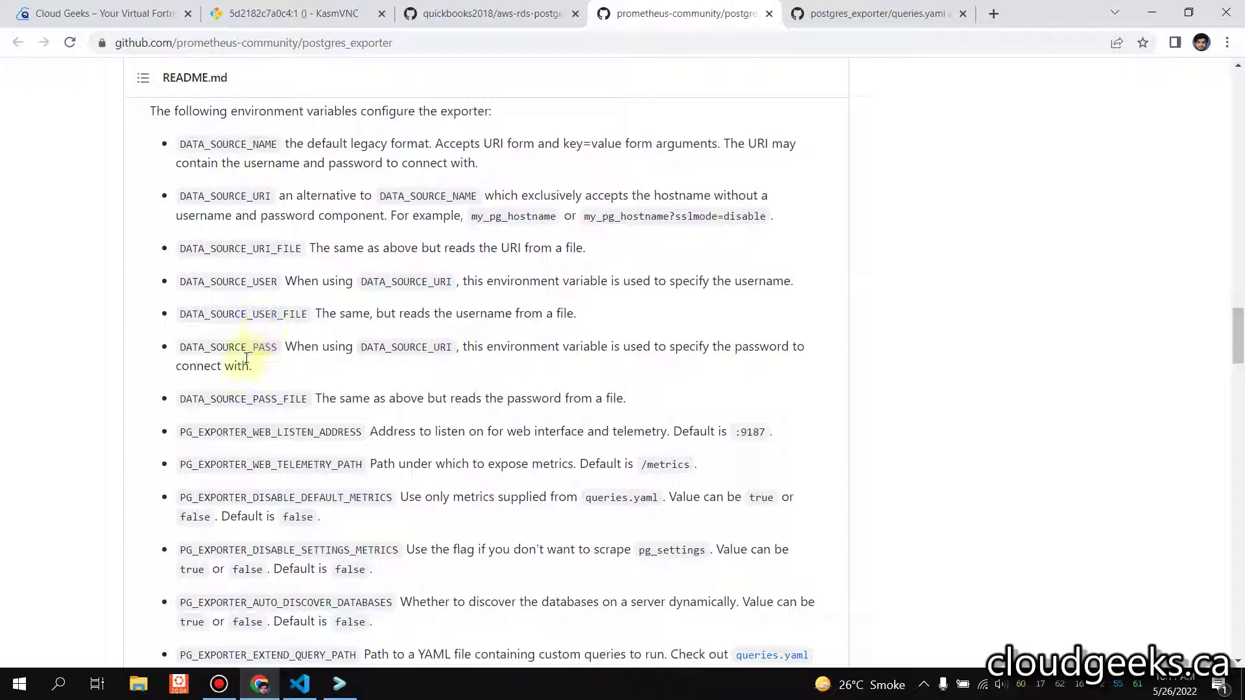
scroll(273, 363, "down", 2)
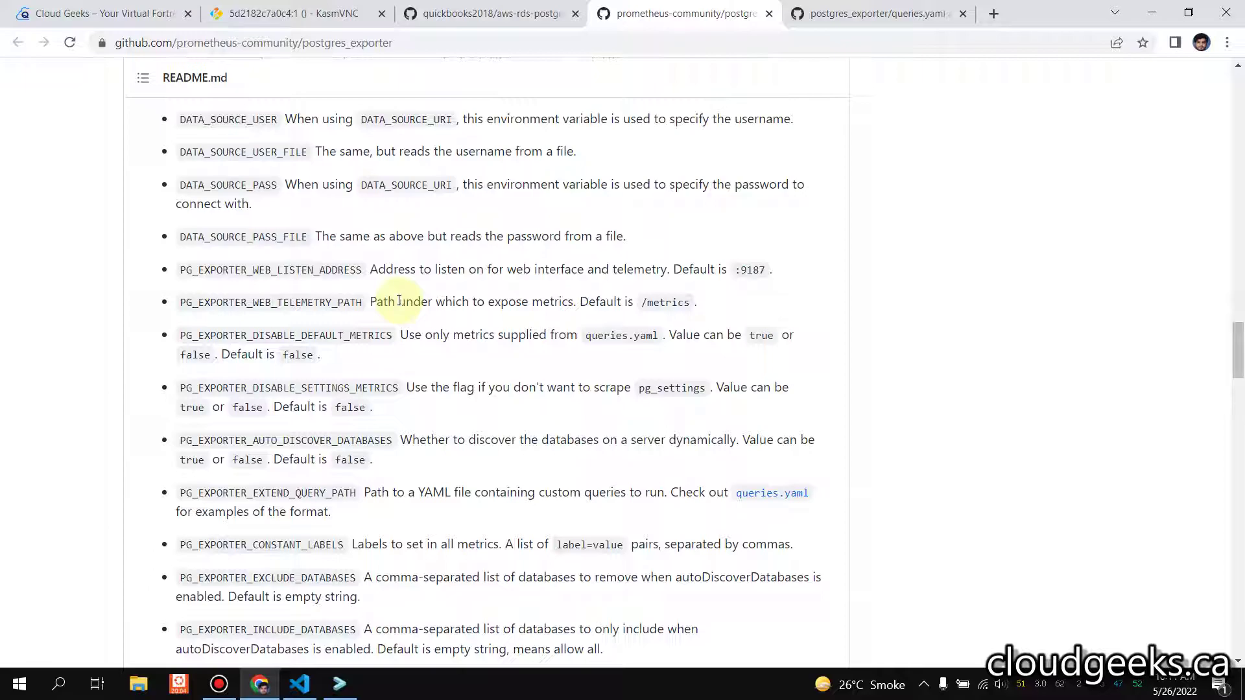
left_click(481, 16)
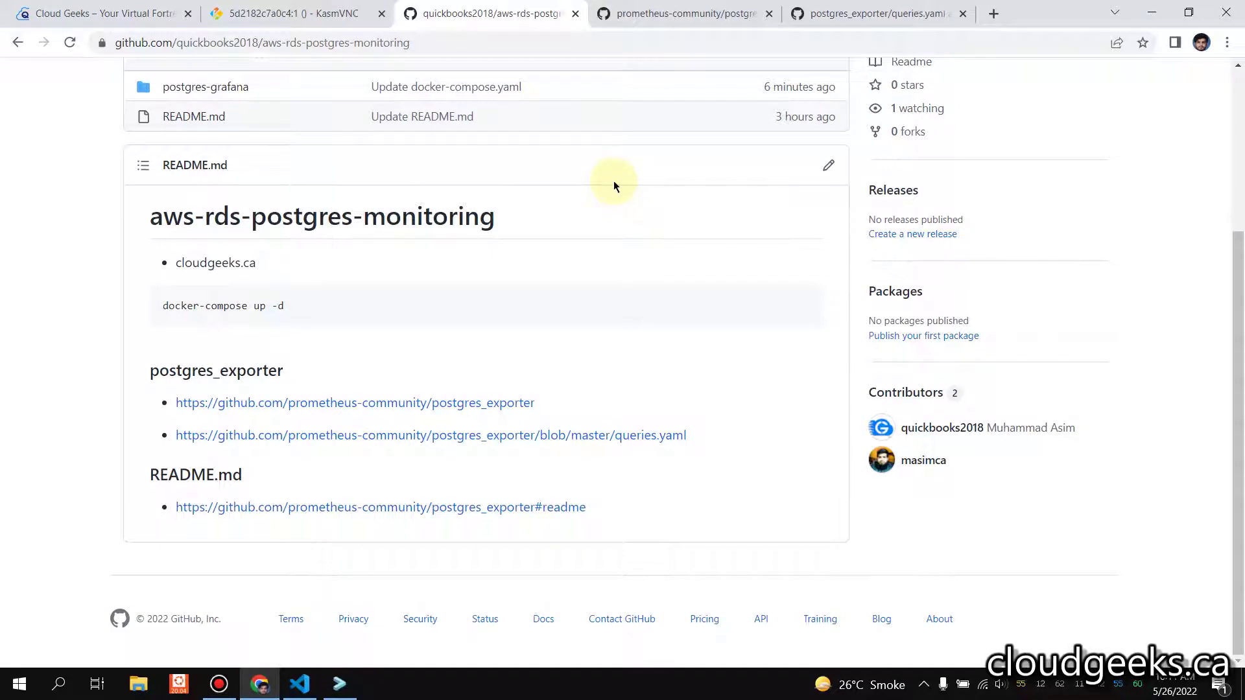
Google 'prometheus grafana dashboard' and open the Prometheus system dashboard (ID 159) on grafana.com.
left_click(993, 13)
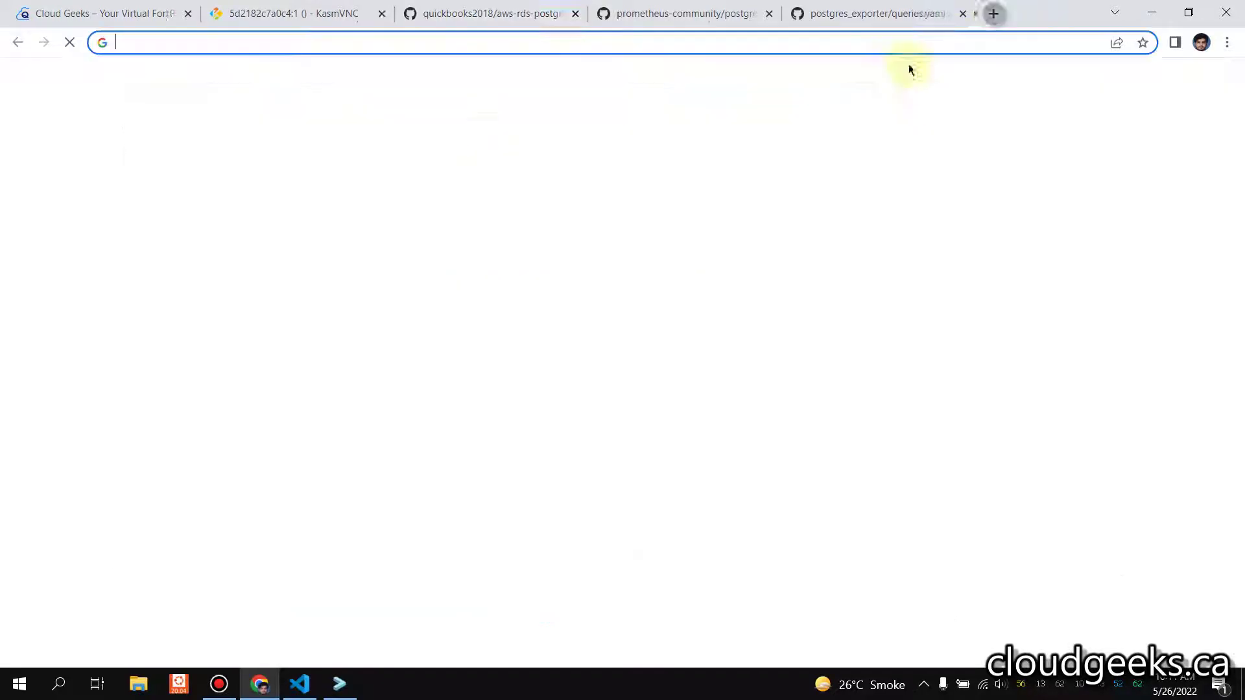
left_click(495, 332)
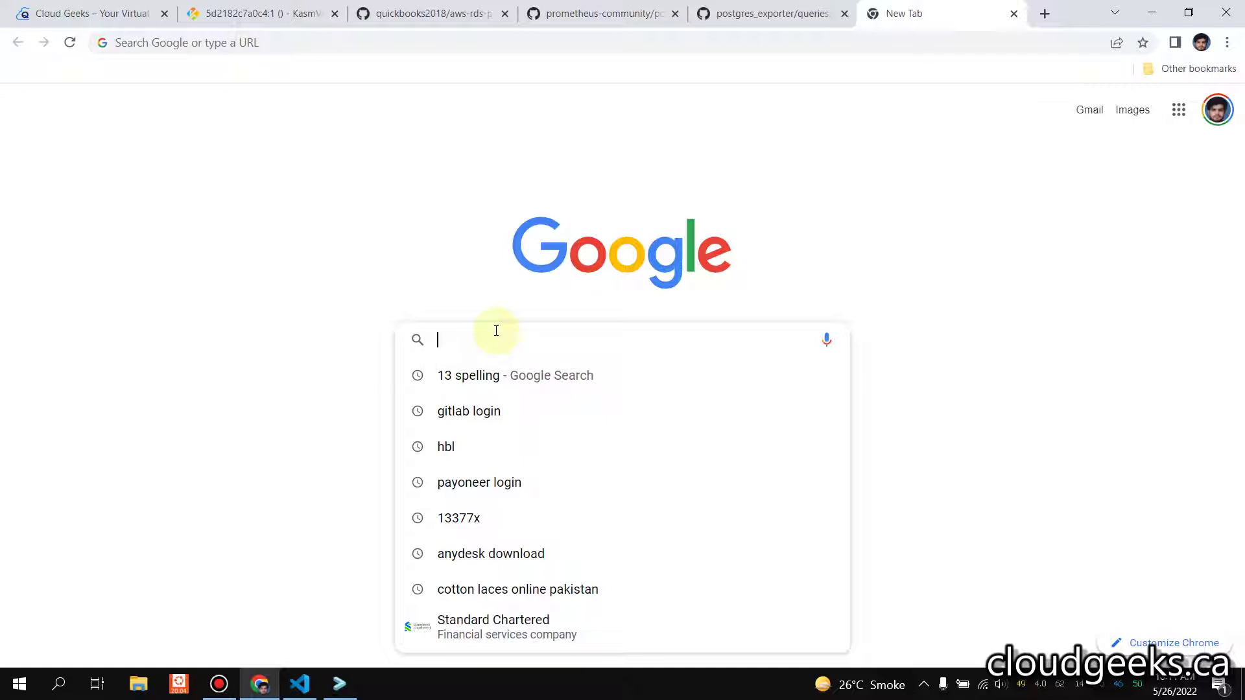
type("proce")
key("BackSpace")
key("BackSpace")
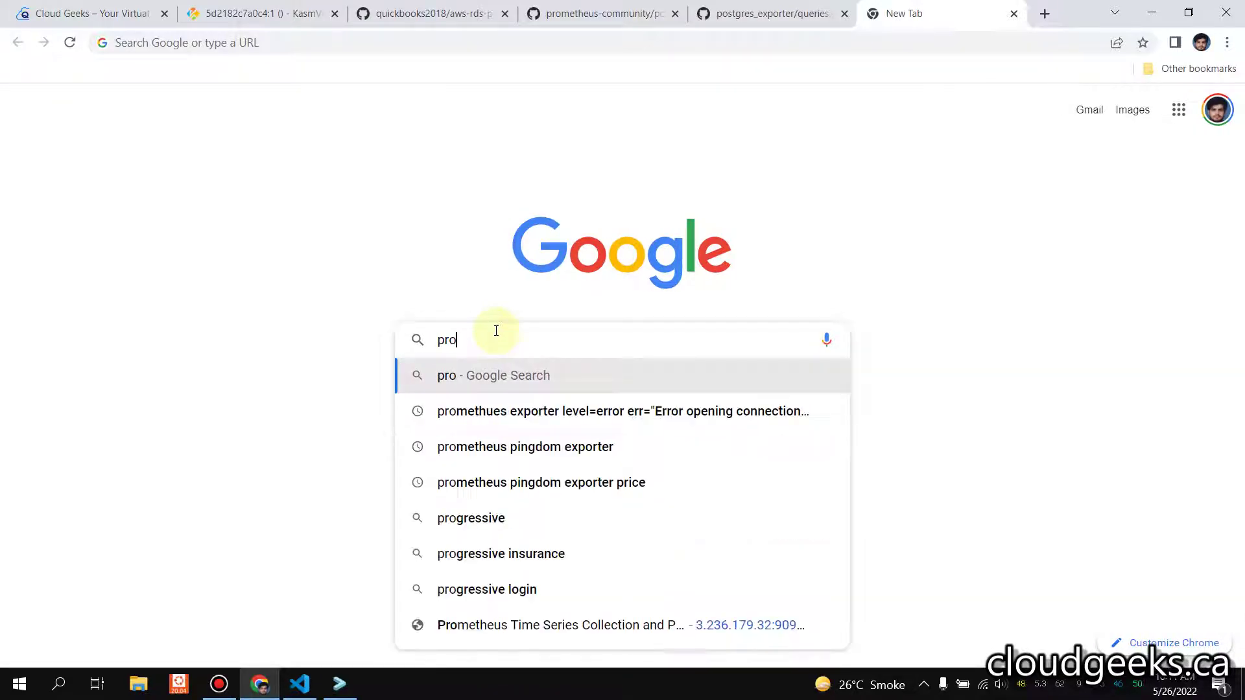
type("methues")
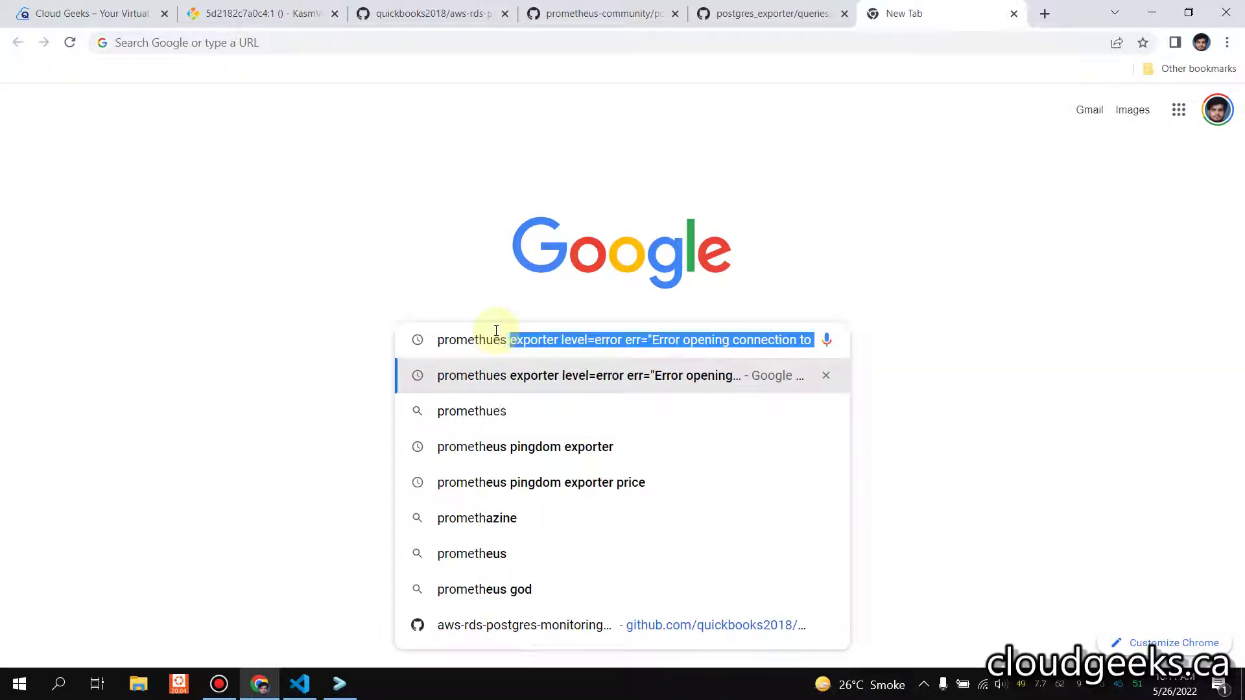
type(" grafan")
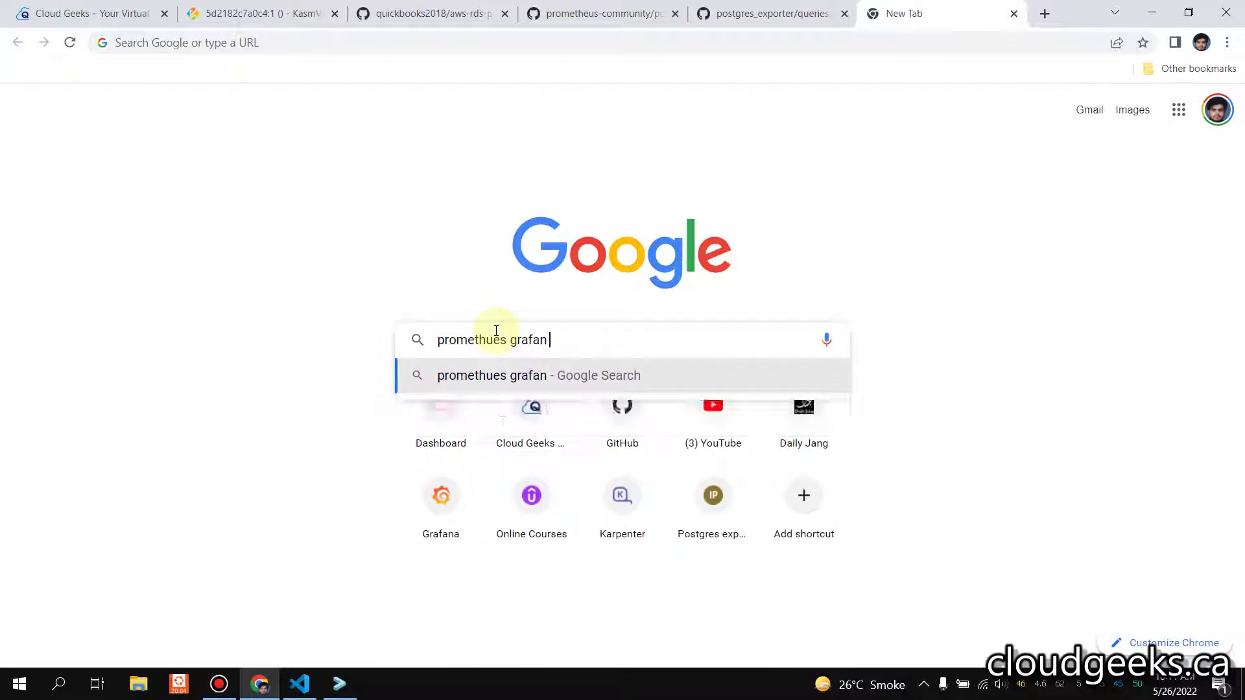
type("a d")
key("BackSpace")
key("BackSpace")
type("dashboad")
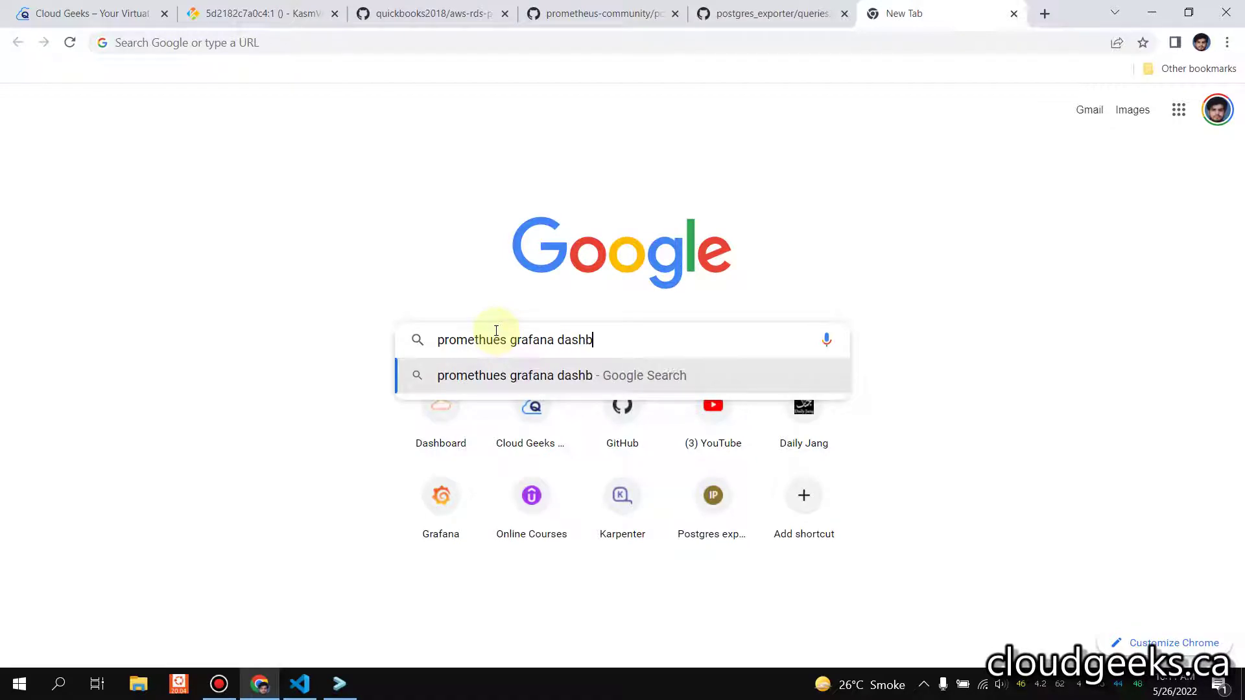
key("Return")
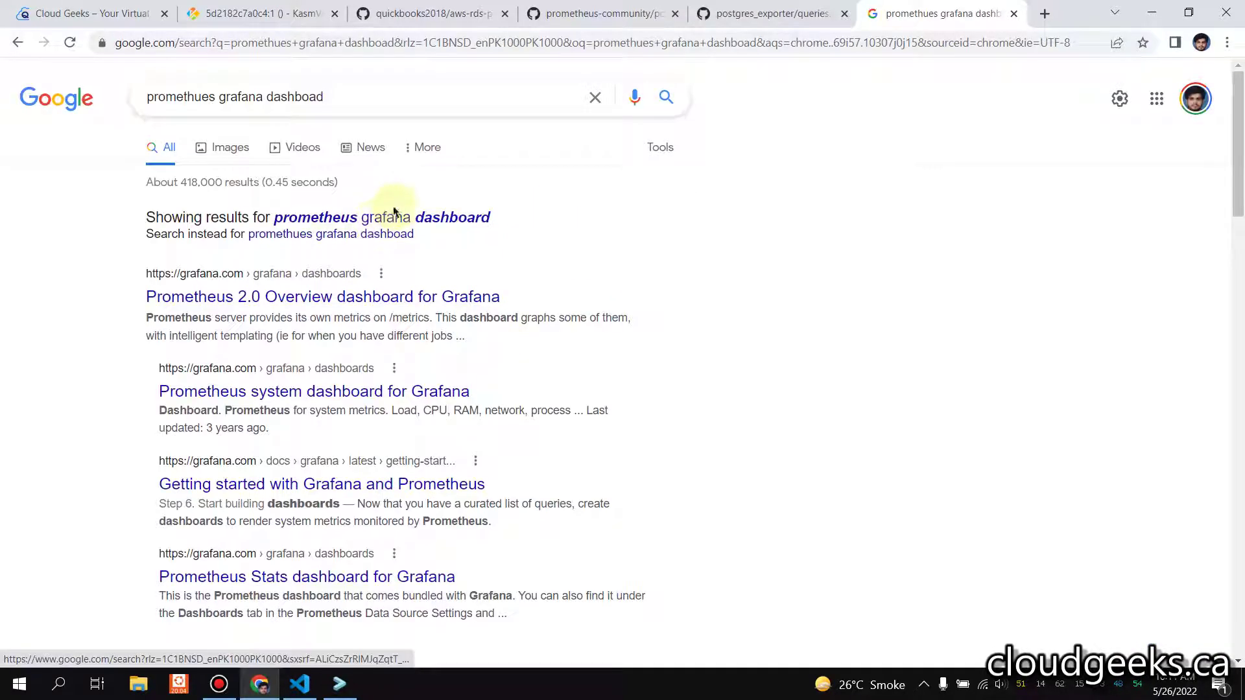
left_click(389, 214)
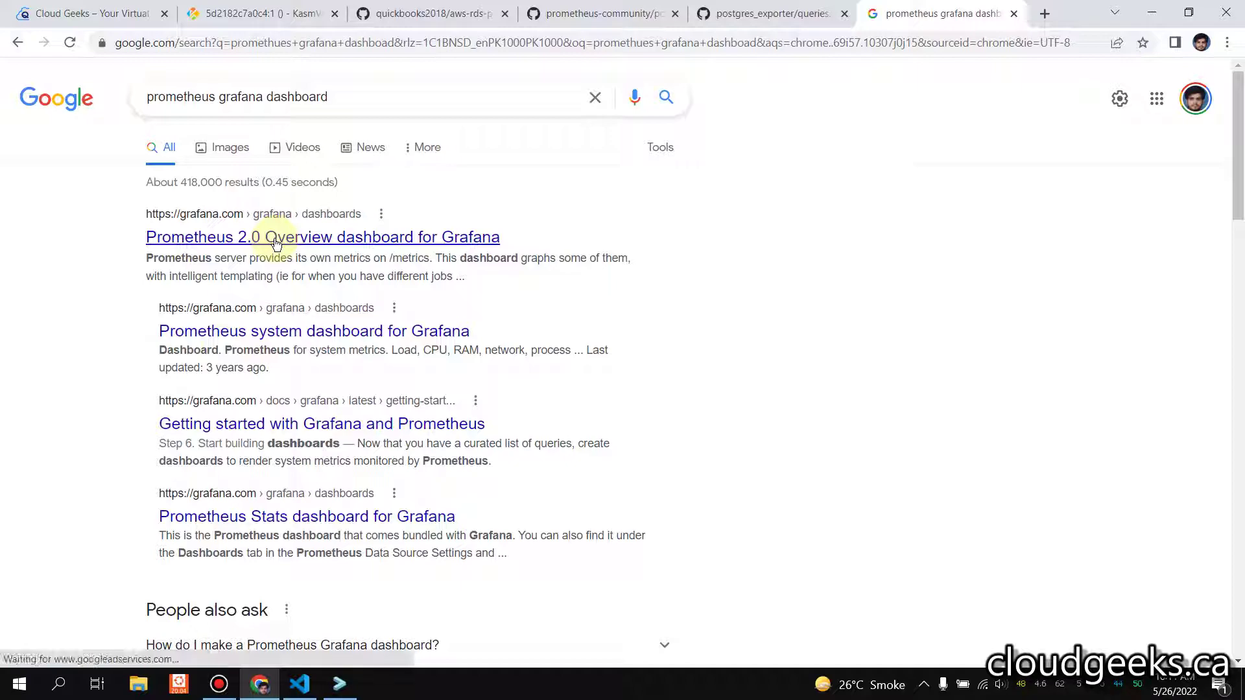
left_click(336, 329)
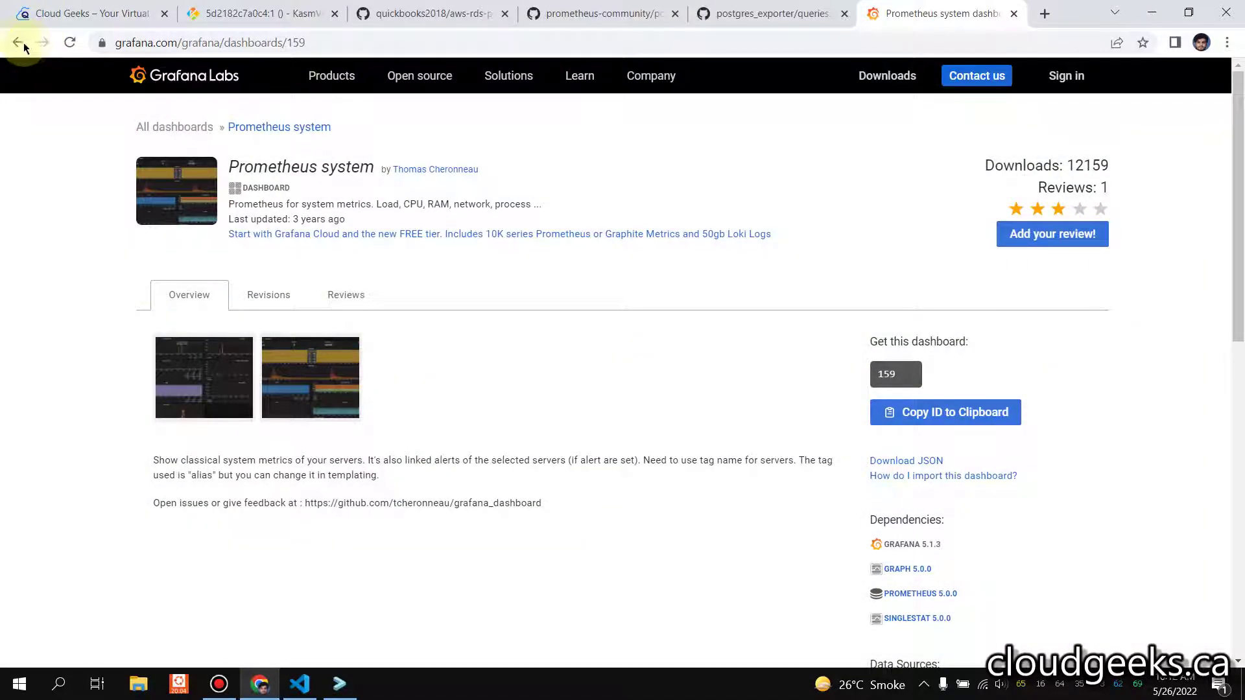
Back on the search results, open the Prometheus system dashboard result in a new tab.
left_click(18, 42)
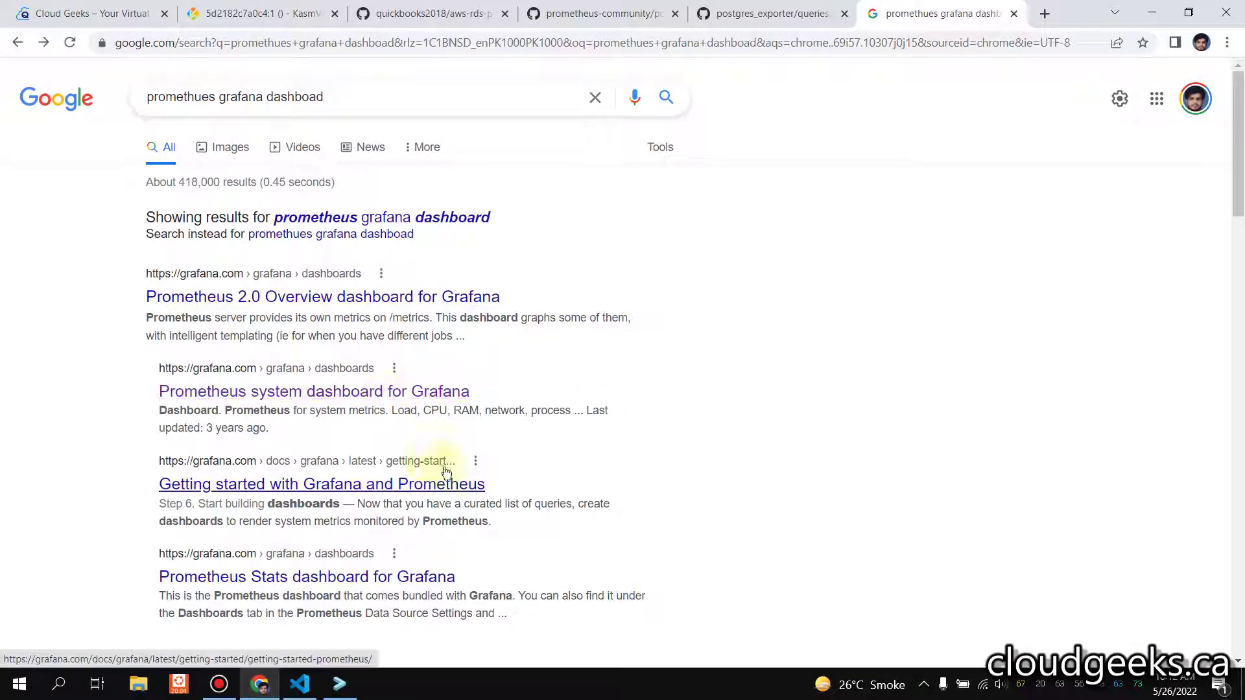
left_click(345, 400)
right_click(346, 402)
left_click(391, 413)
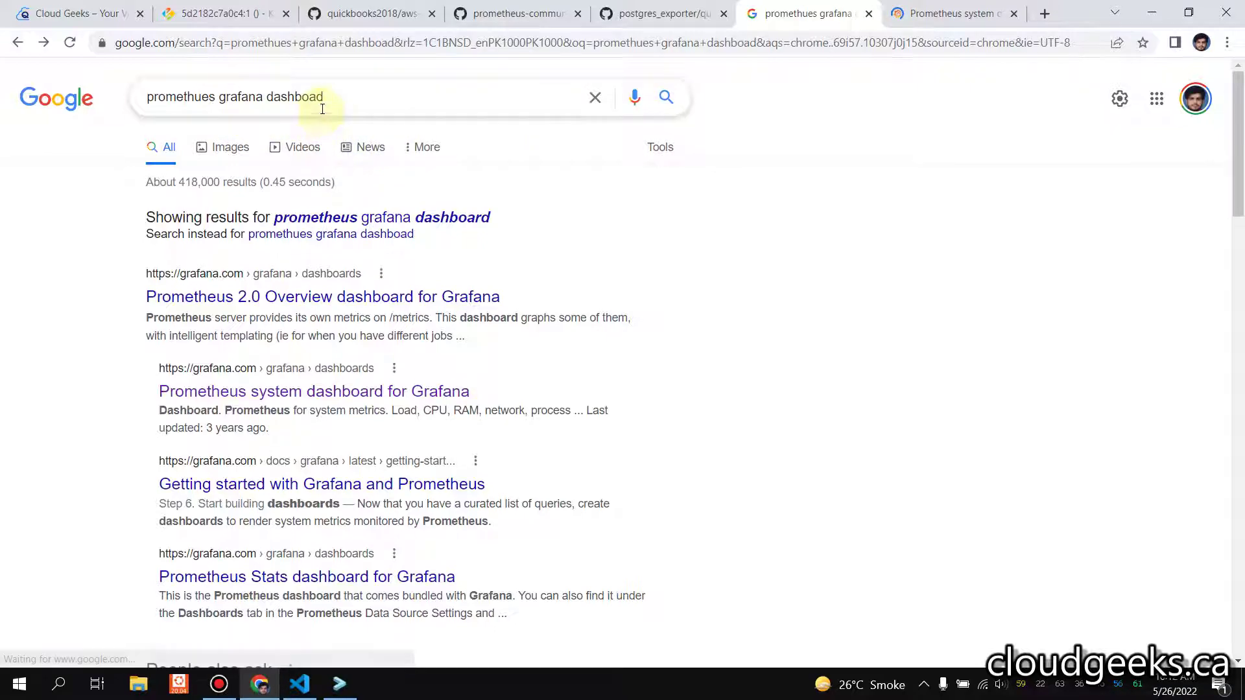
Search for a postgres Grafana dashboard instead and open the PostgreSQL Database dashboard, ID 9628.
double_click(214, 96)
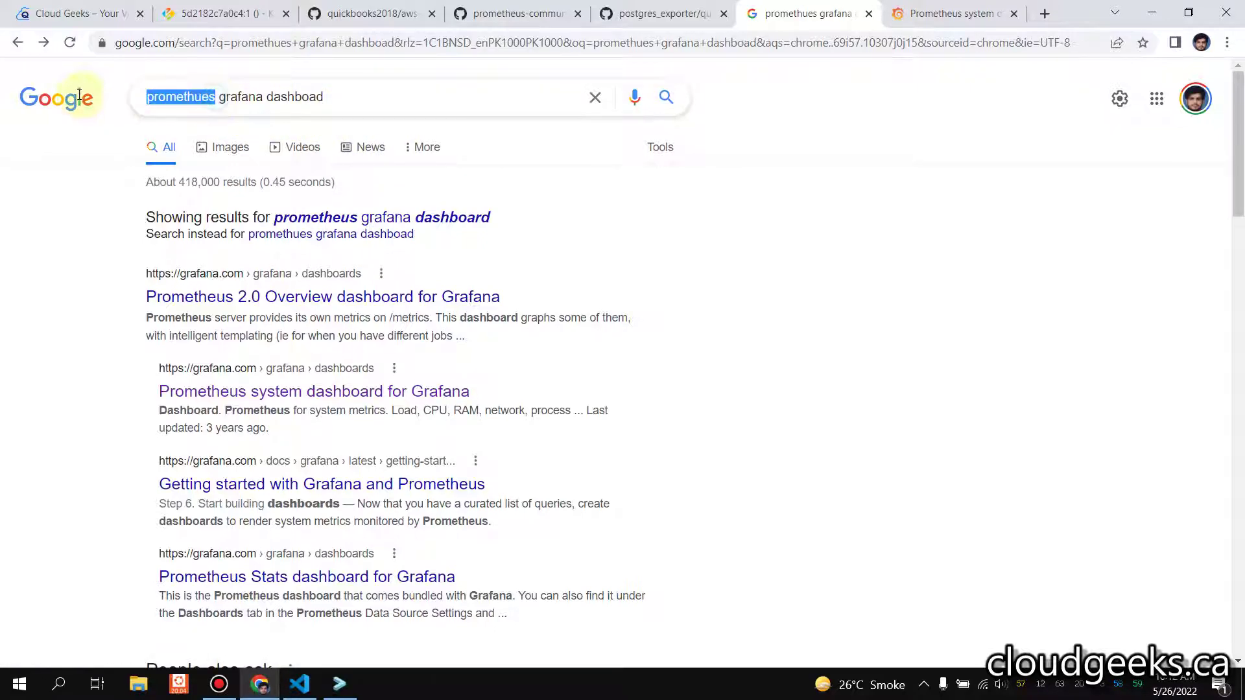
key("BackSpace")
type("psotgres")
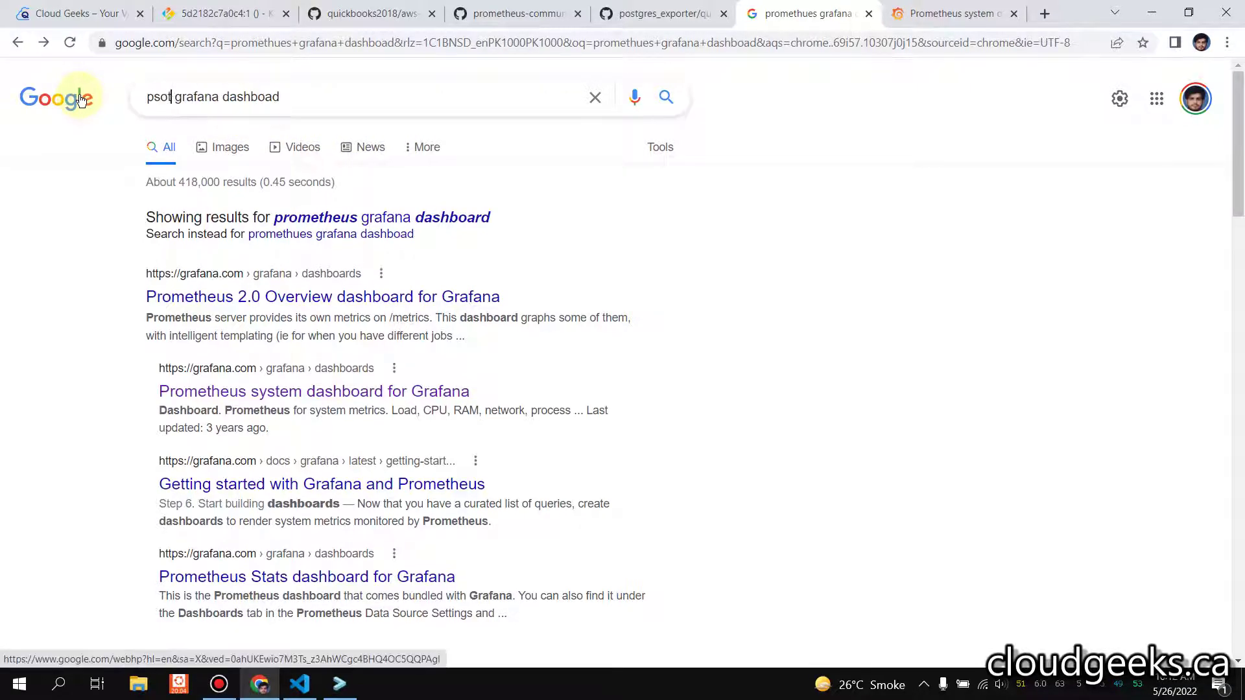
key("Return")
left_click(945, 7)
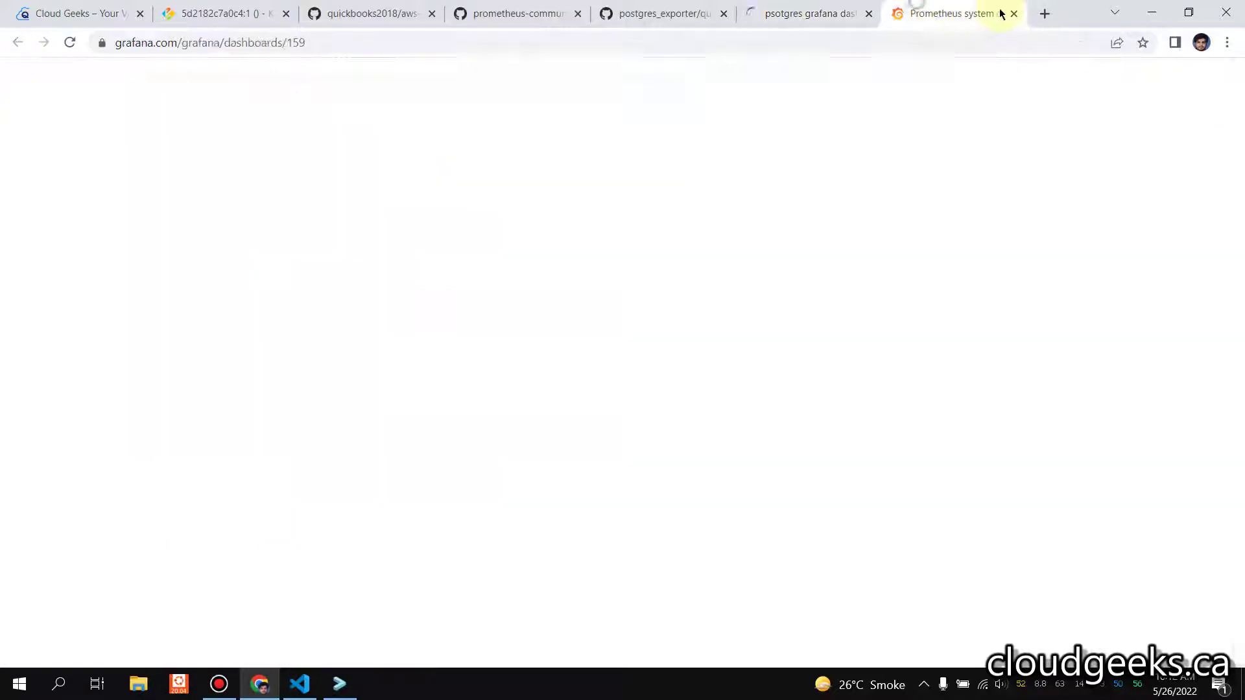
left_click(1014, 13)
left_click(403, 296)
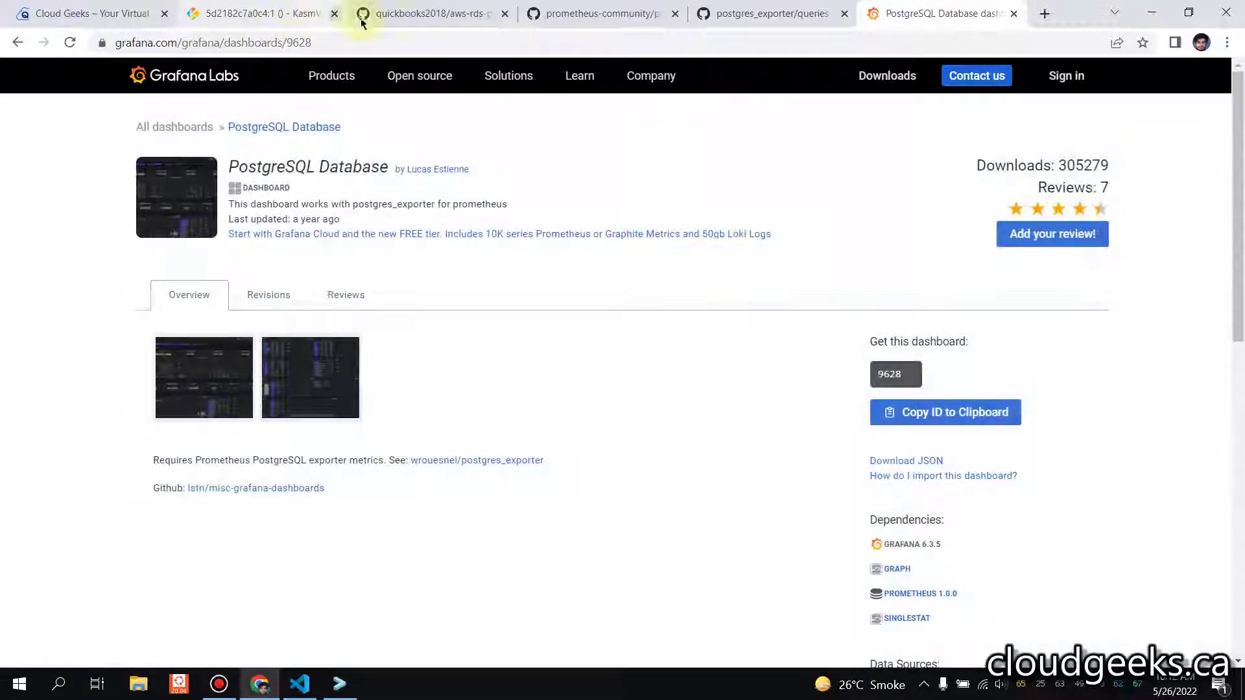
Review postgres-grafana/prometheus.yml on GitHub: prometheus:9090 and postgres-exporter:9187 scrape jobs at 15s.
left_click(363, 14)
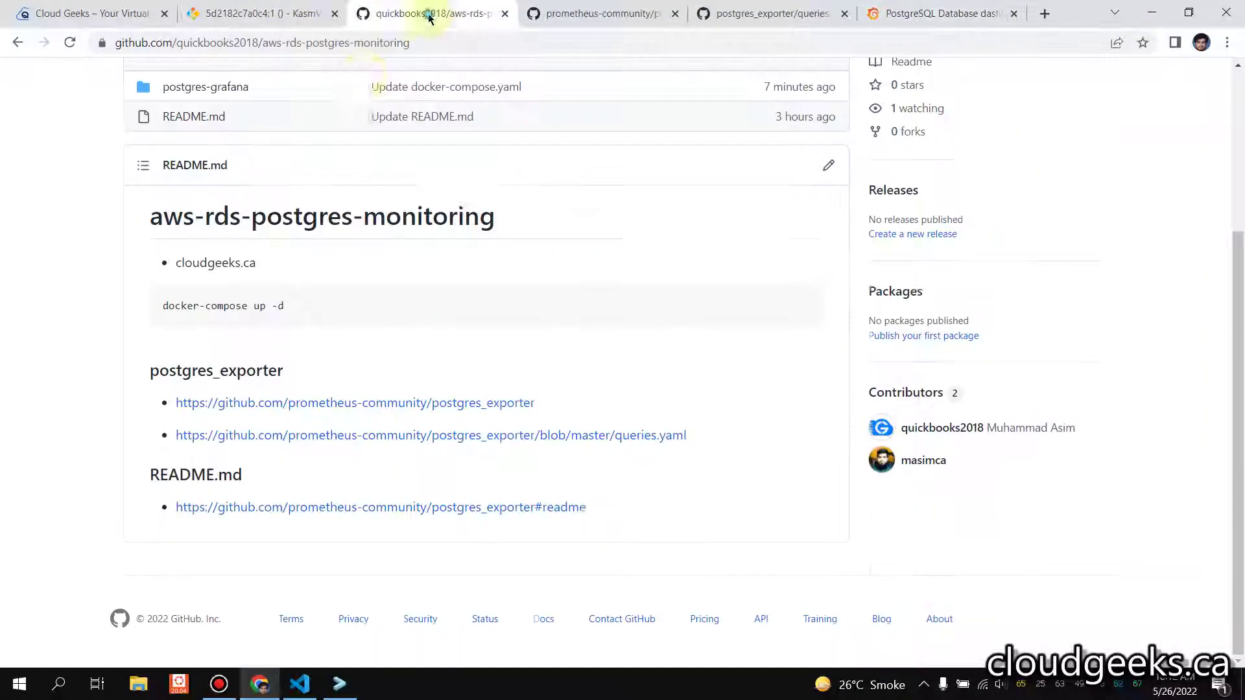
scroll(439, 260, "up", 3)
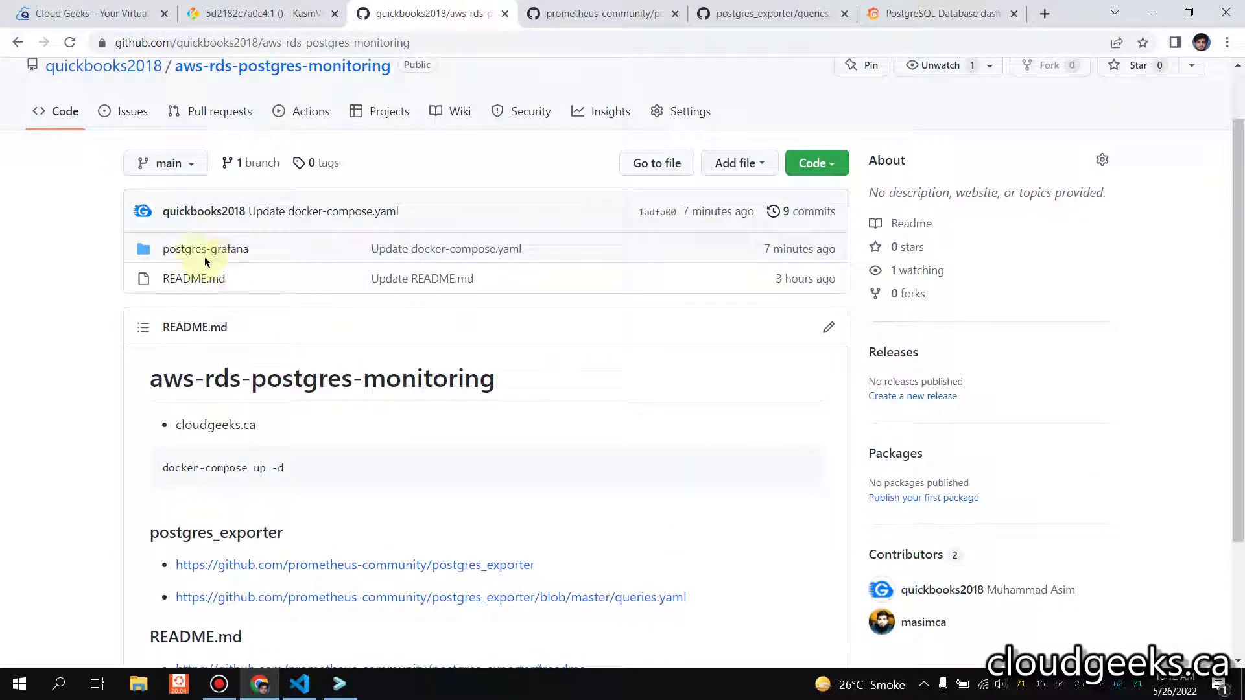
left_click(180, 250)
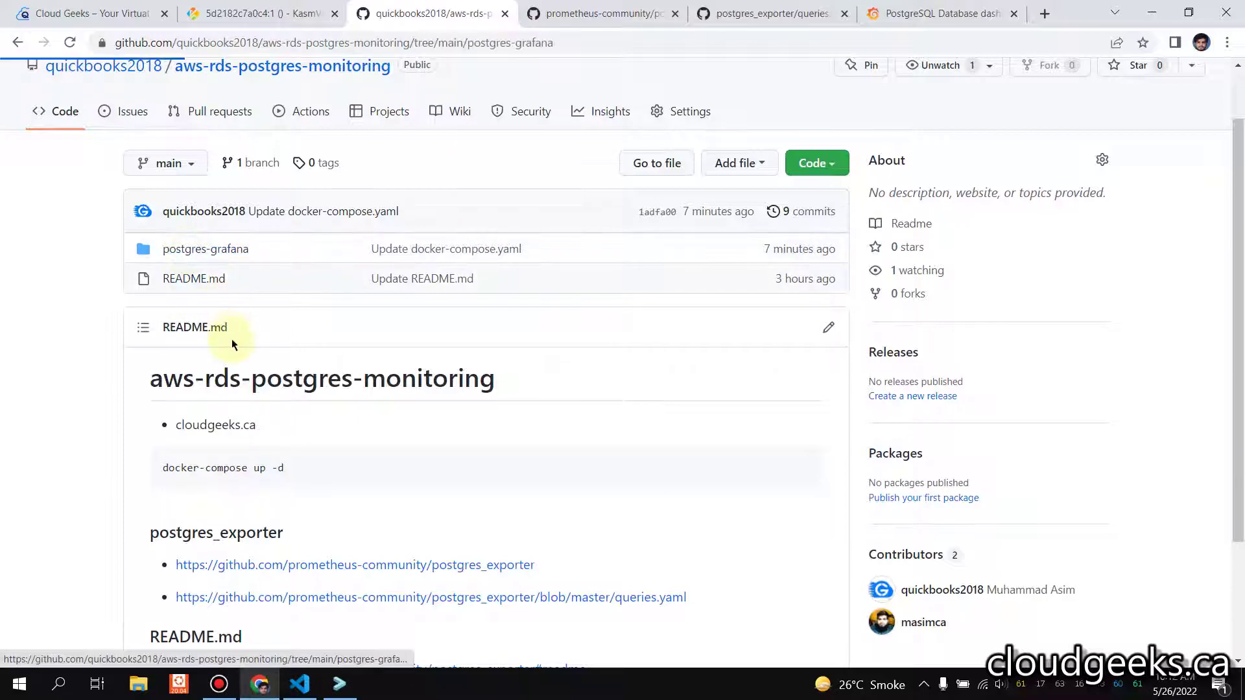
left_click(224, 407)
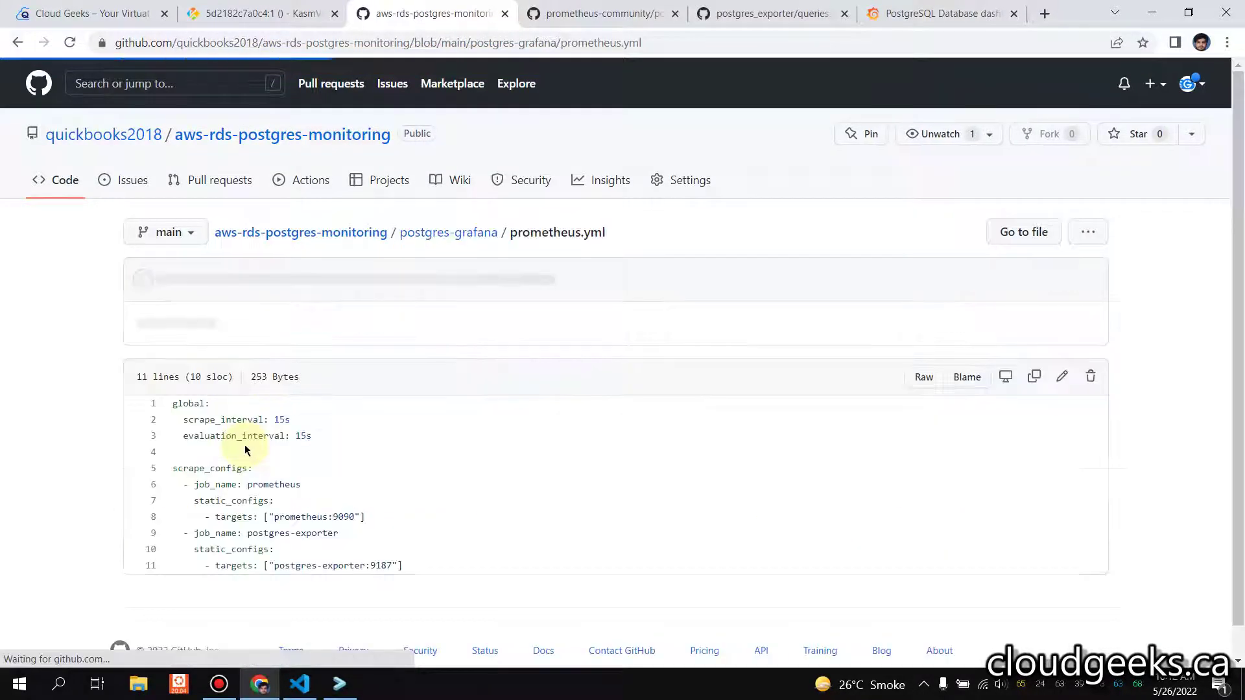
scroll(188, 472, "down", 1)
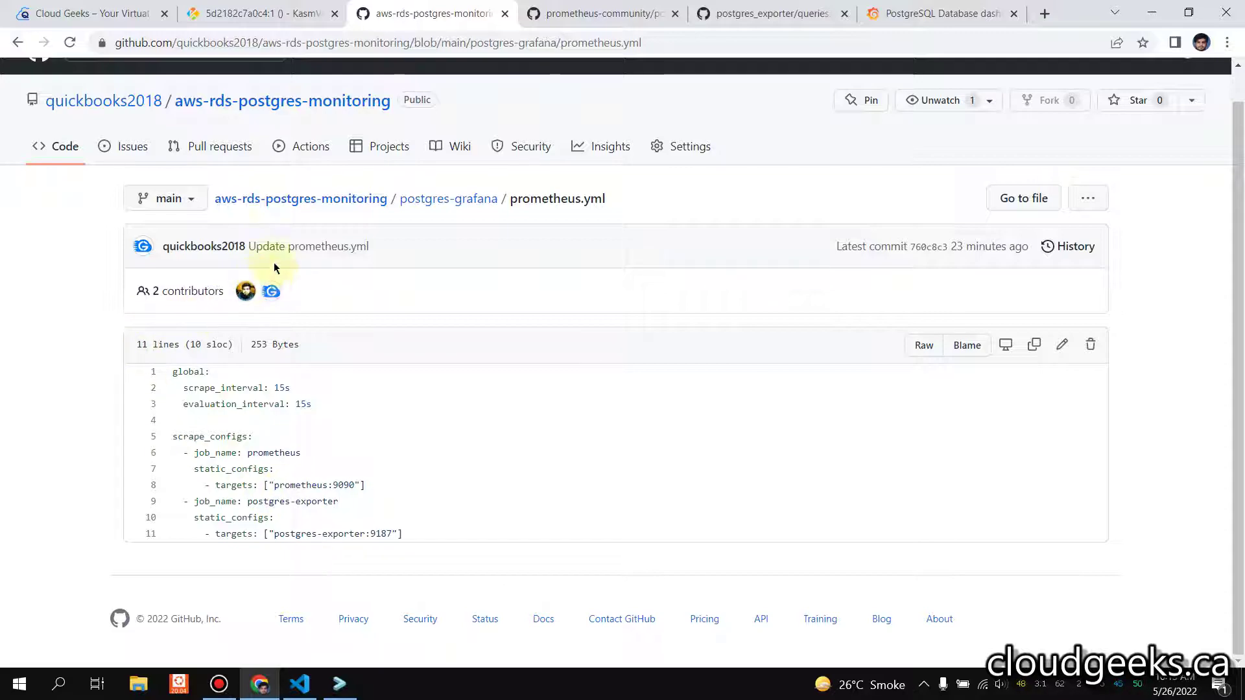
left_click(1151, 13)
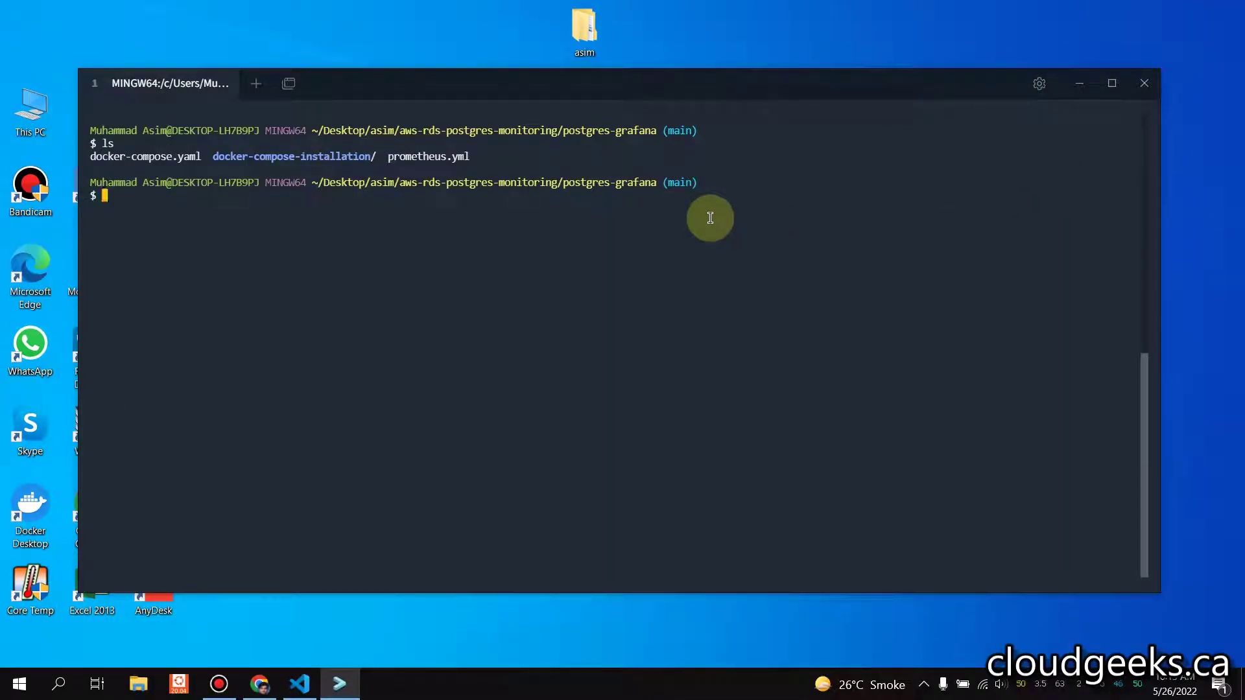
Change into the Desktop asim folder in Git Bash and list its contents.
left_click_drag(577, 32, 579, 175)
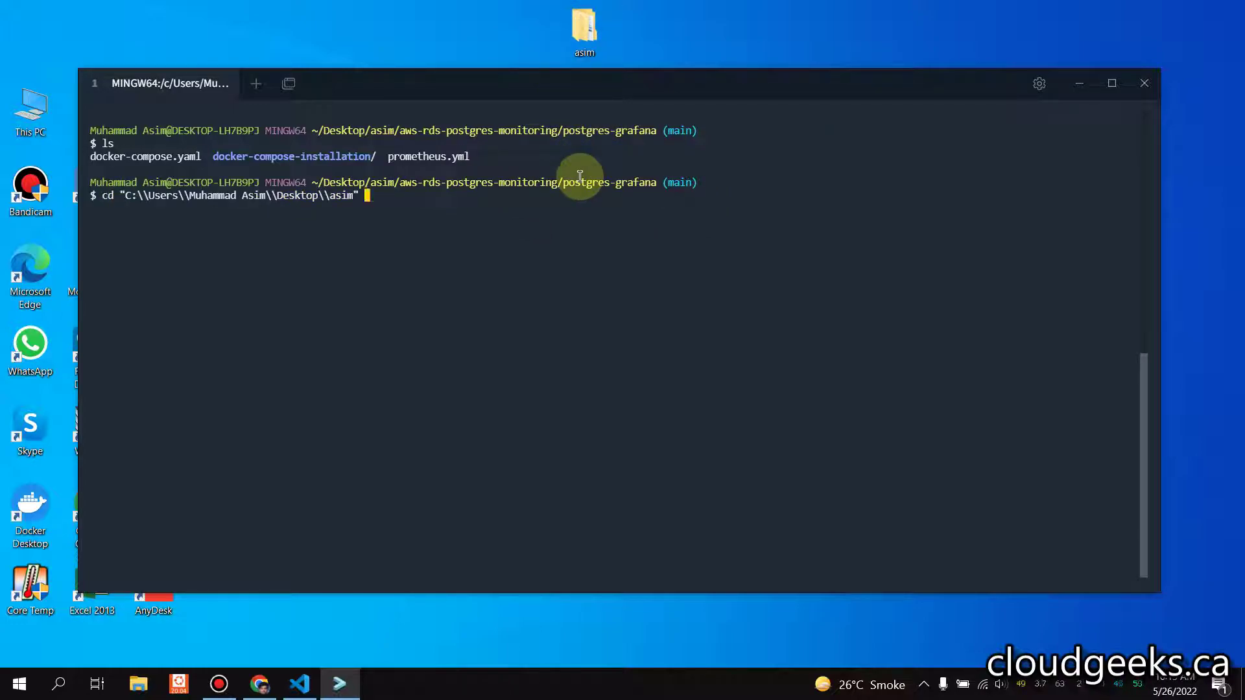
key("Return")
key("ctrl+l")
type("ls")
key("Return")
Move into aws-rds-postgres-monitoring/postgres-grafana and list docker-compose.yaml, docker-compose-installation/ and prometheus.yml.
type("cd a")
key("Tab")
type("ls")
key("Return")
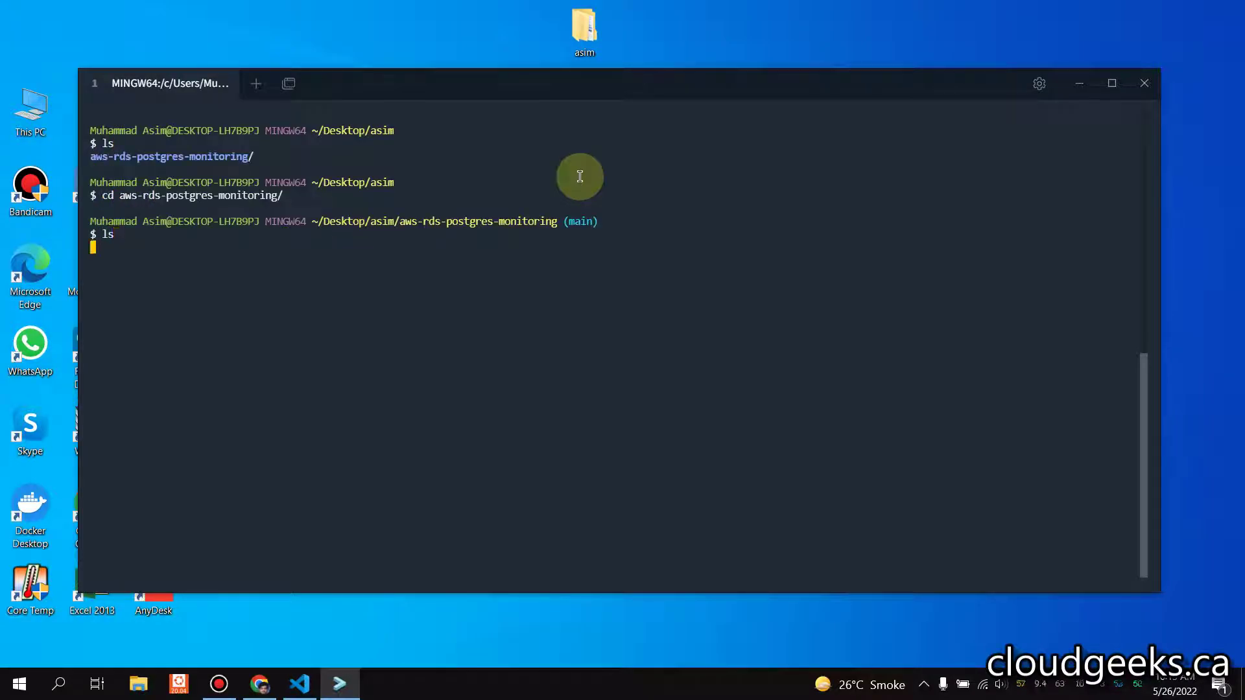
key("Tab")
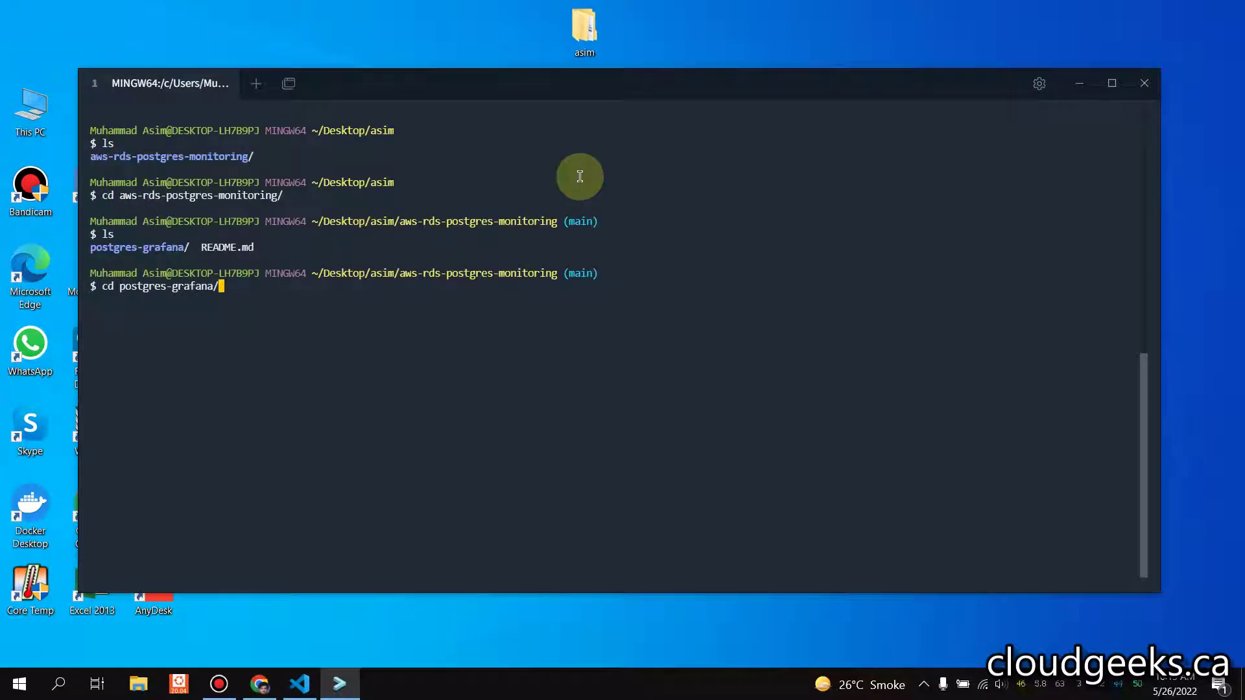
key("Return")
type("ls")
key("Return")
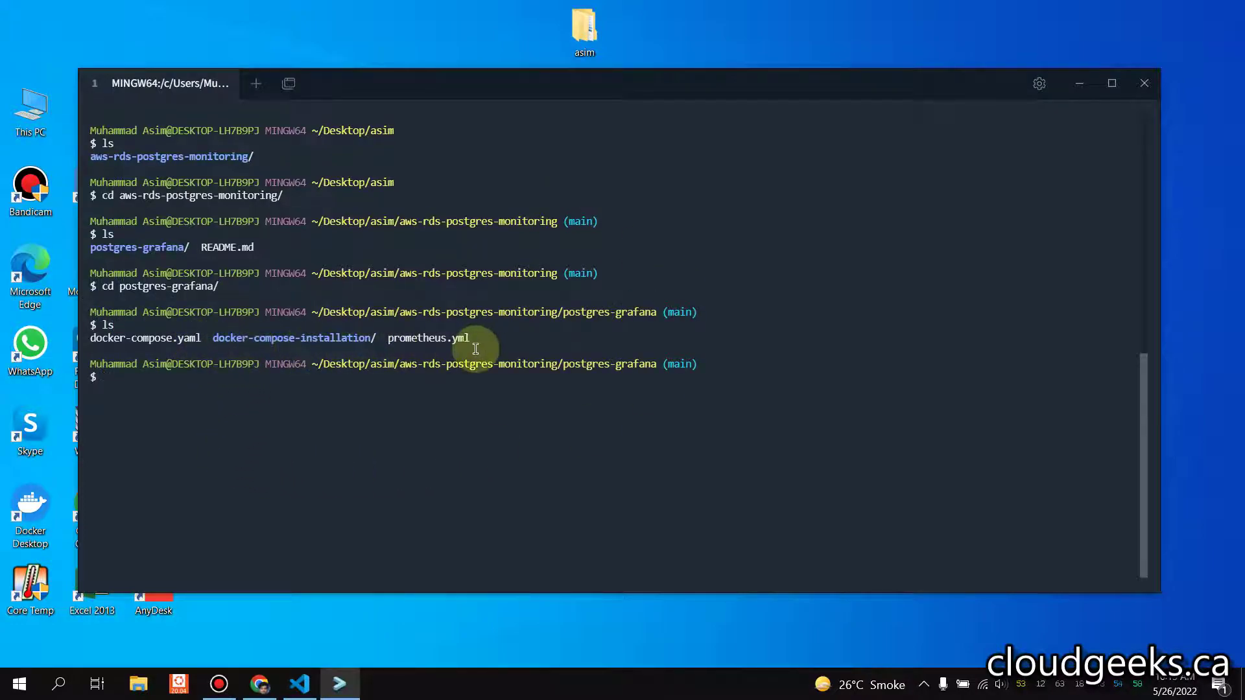
Review docker-compose.yaml and prometheus.yml in the VS Code postgres-grafana project.
left_click(299, 684)
left_click(519, 39)
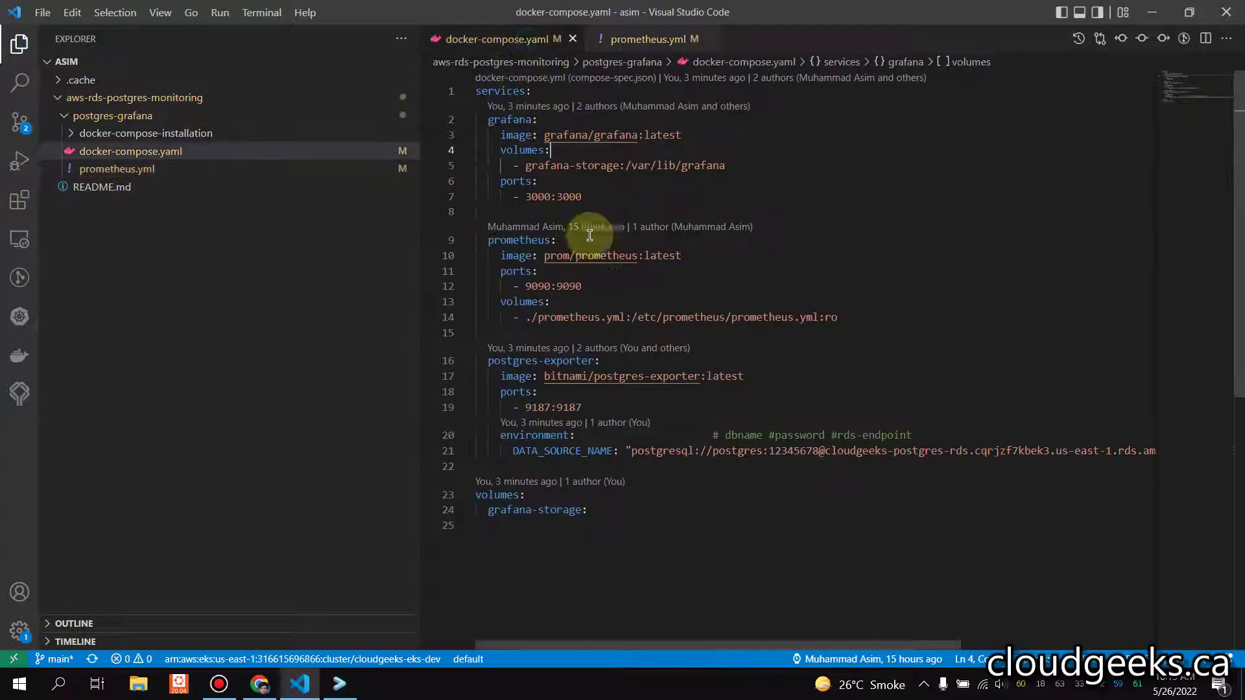
left_click(635, 37)
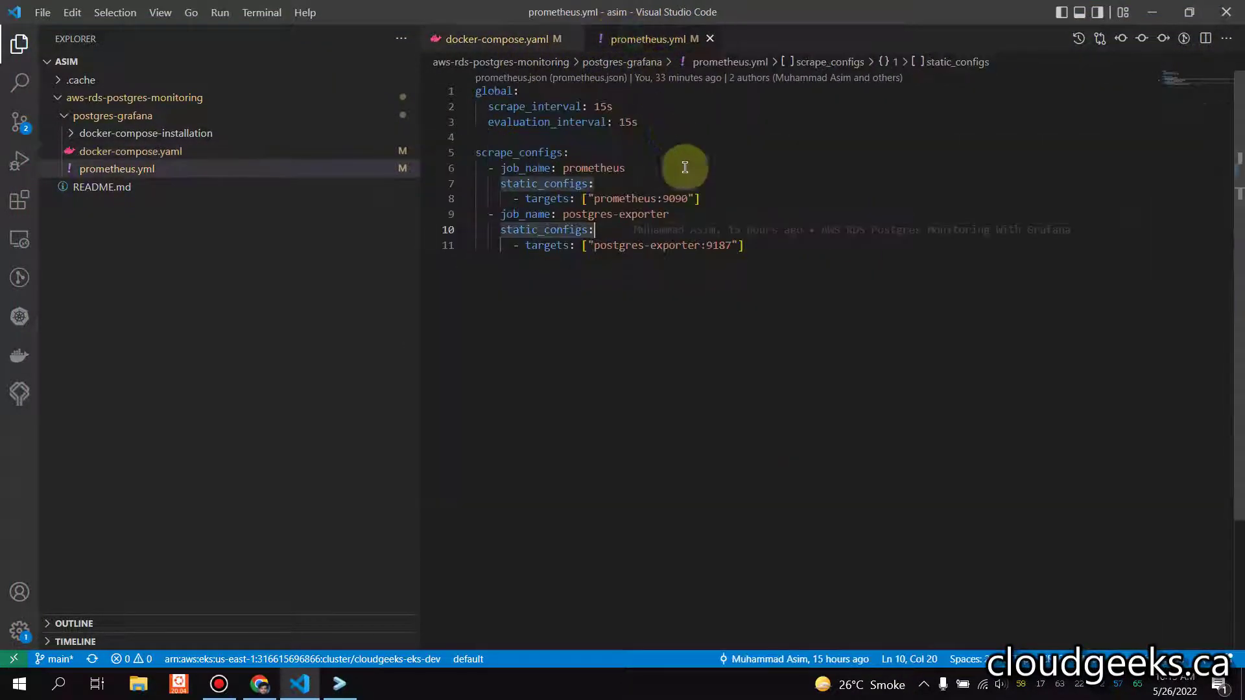
left_click(1149, 12)
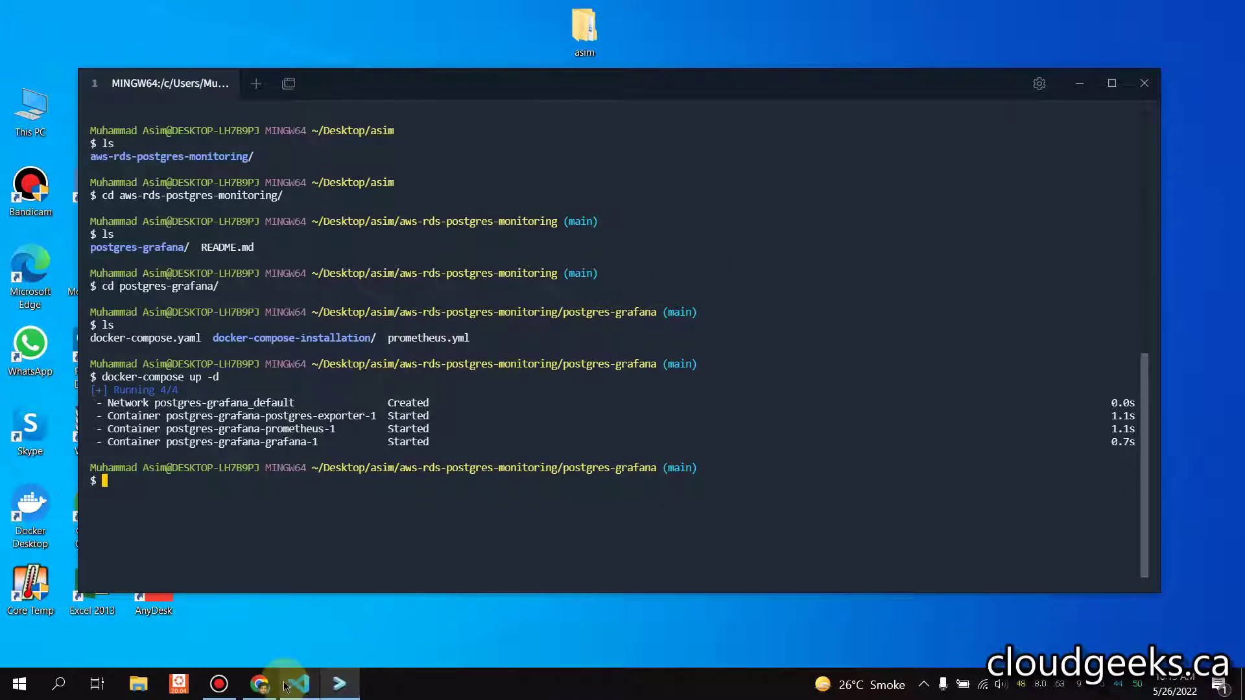
Load the Prometheus UI at localhost:9090 in a new Chrome tab.
left_click(259, 682)
left_click(1044, 14)
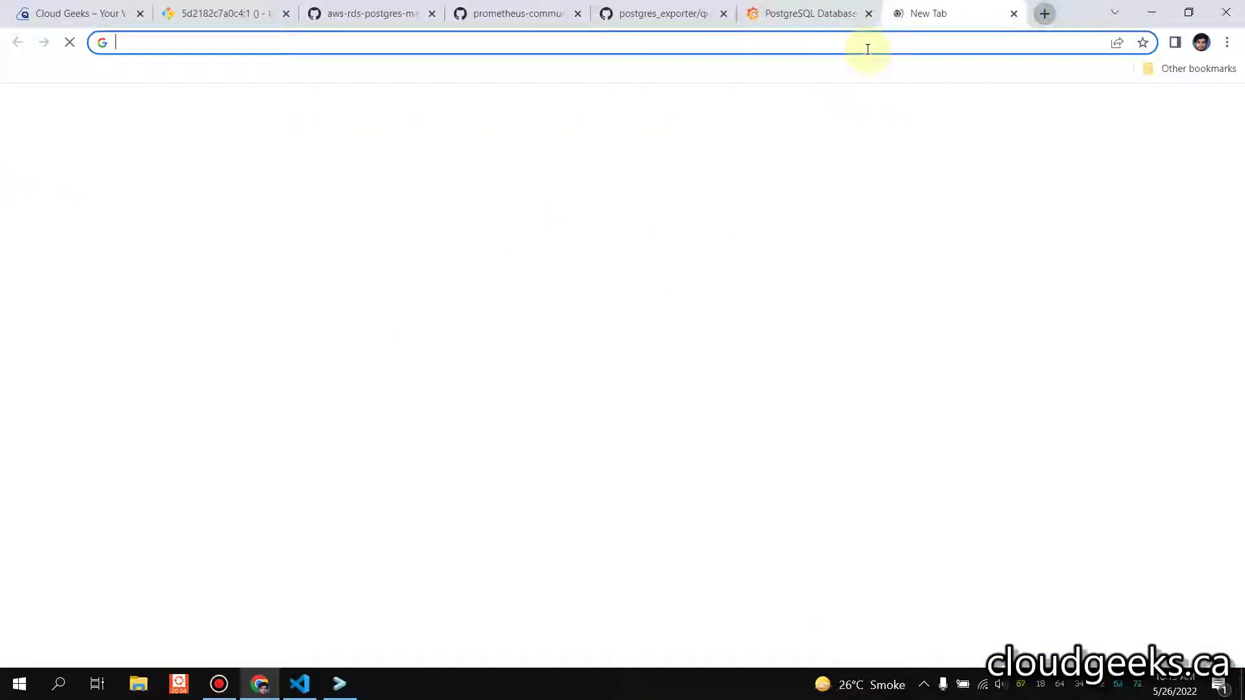
left_click(866, 48)
type("localhost")
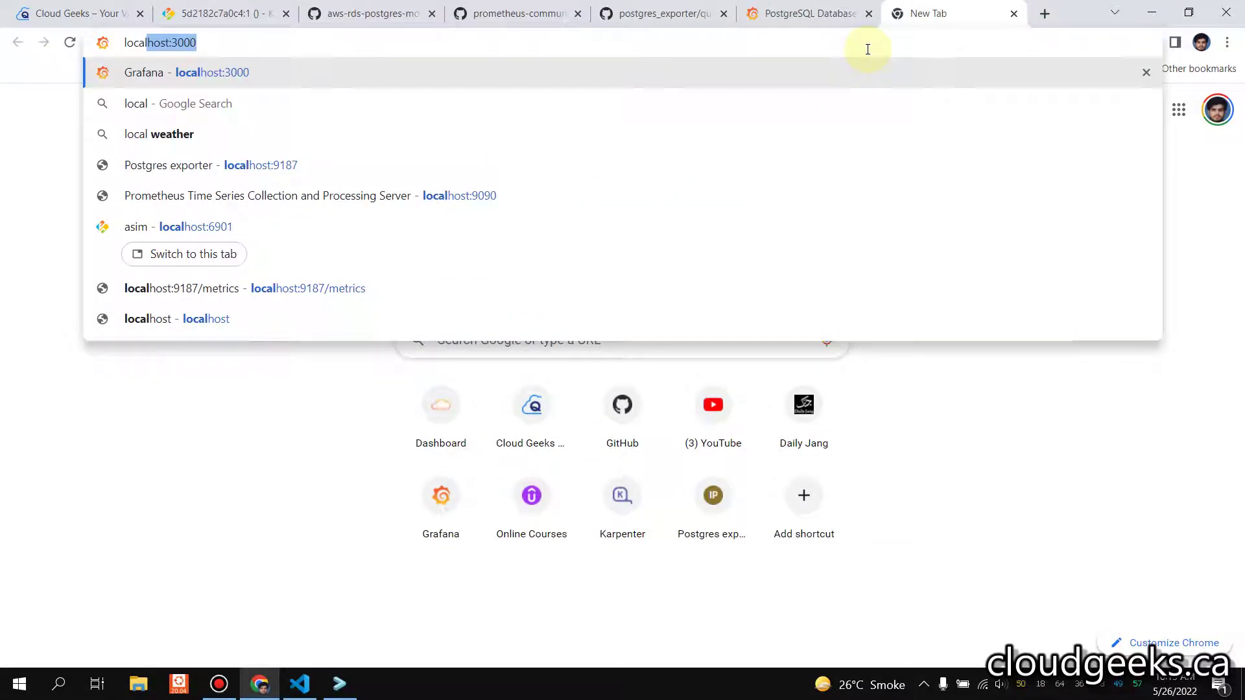
key("Delete")
type(":9090")
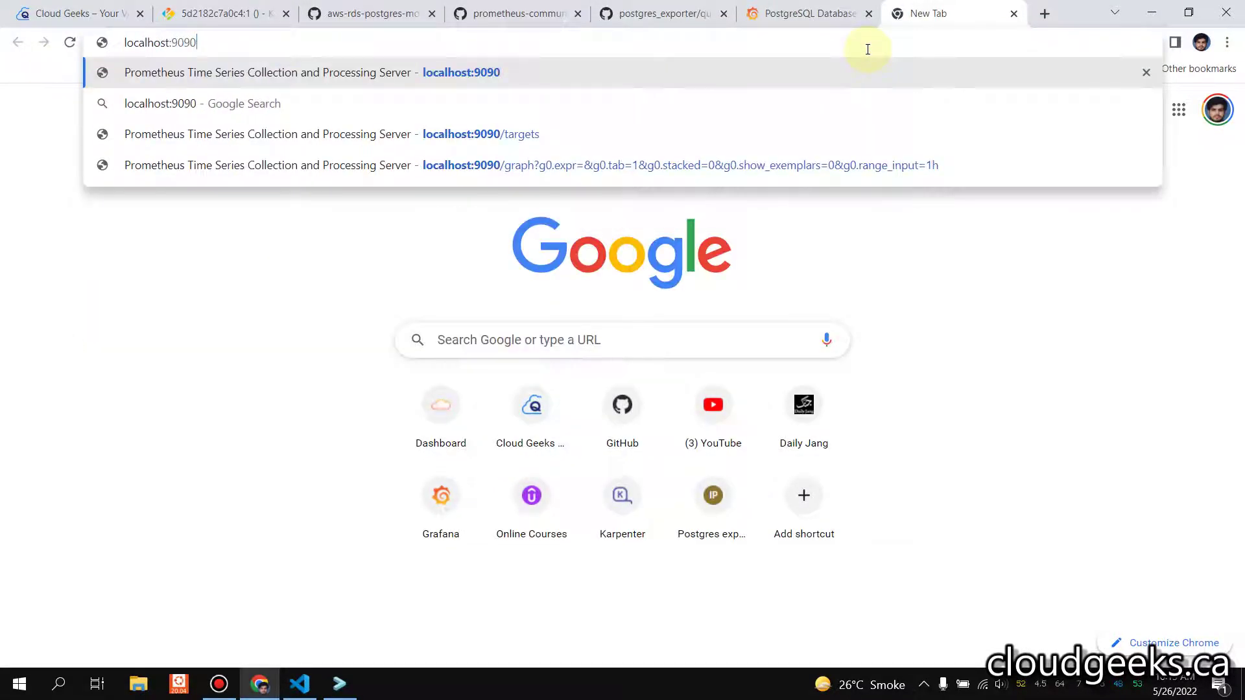
key("Return")
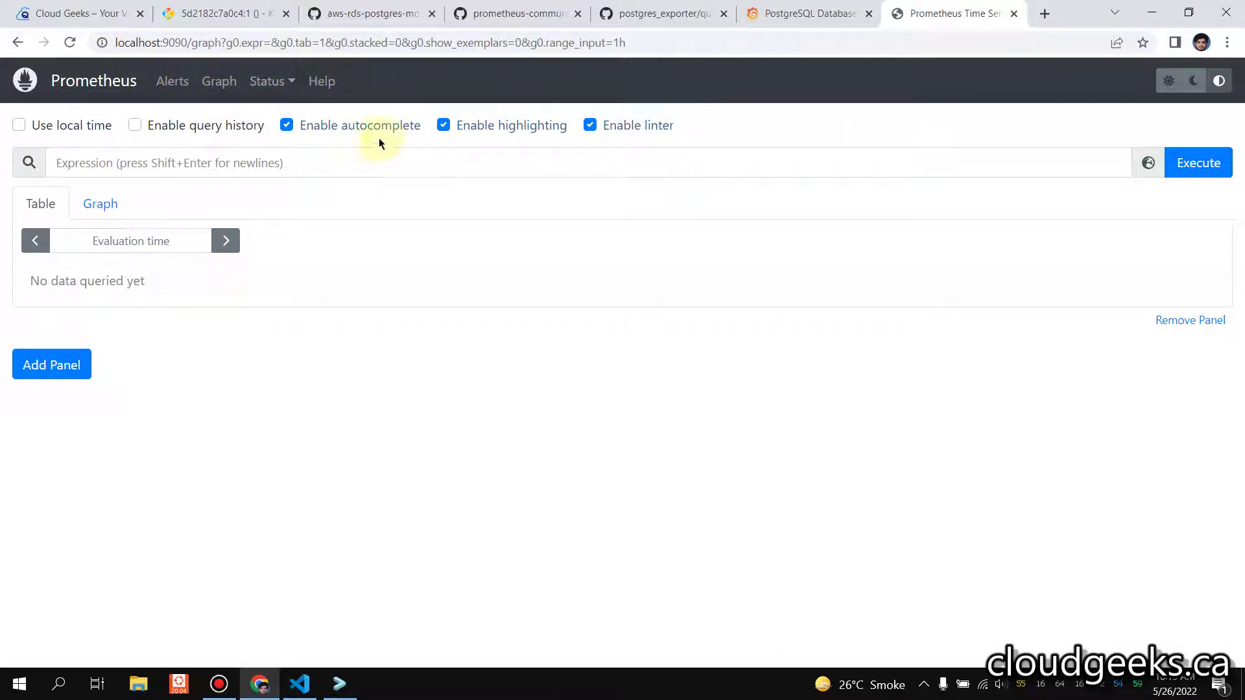
Show the Status > Targets page, with postgres-exporter 0/1 up and prometheus 1/1 up.
left_click(267, 81)
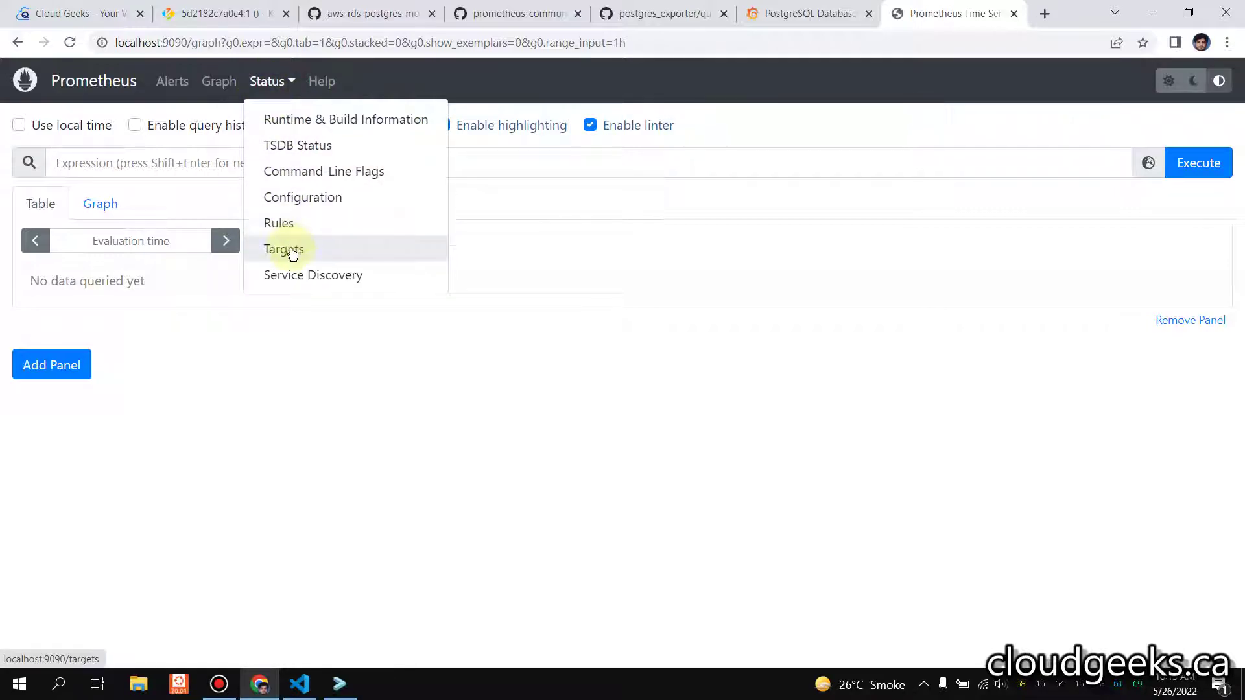
left_click(291, 252)
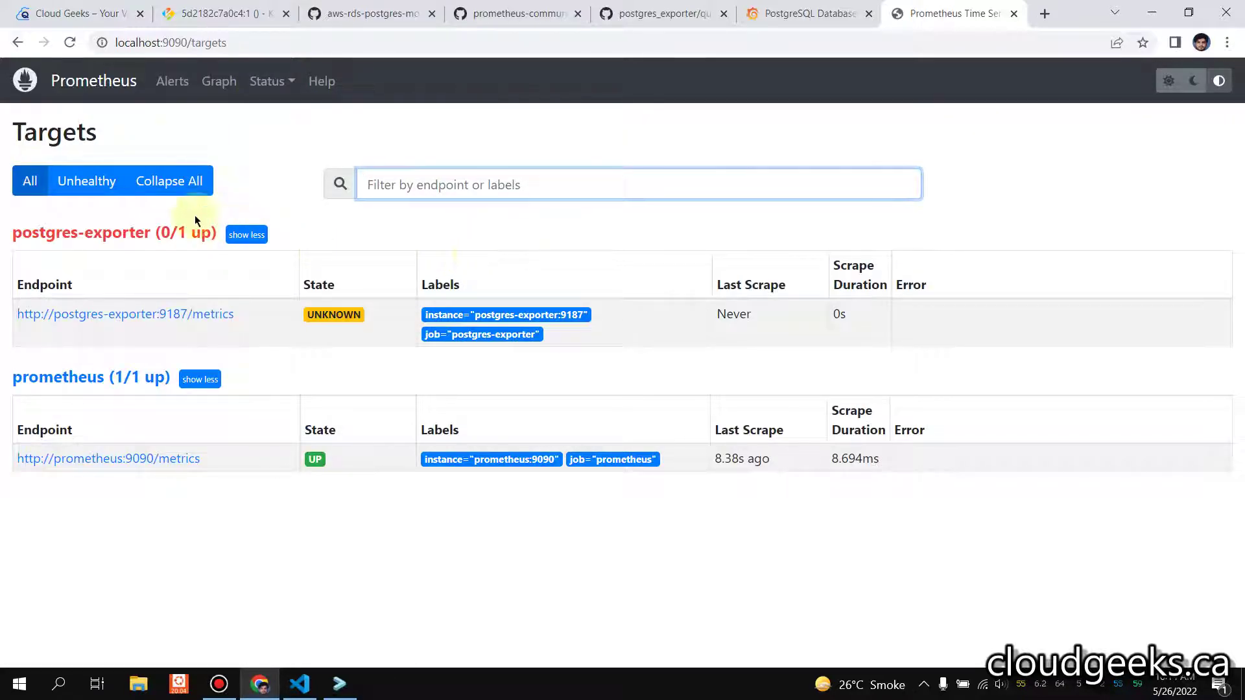
left_click(74, 43)
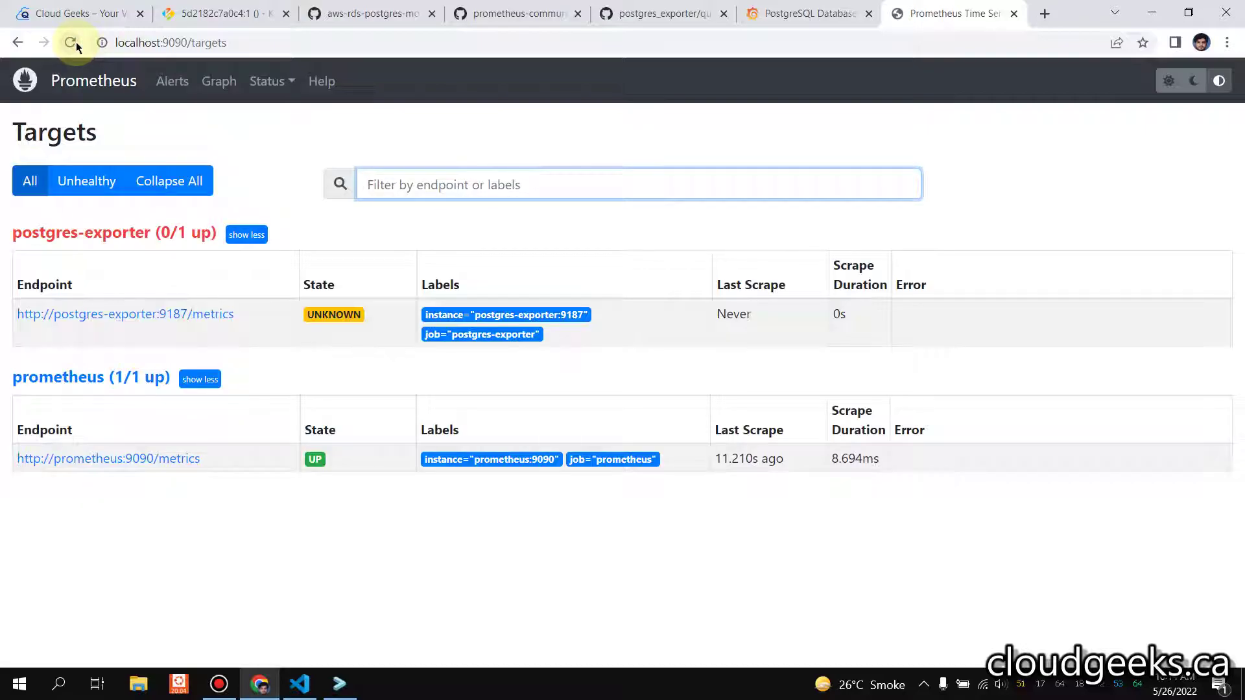
Check the cloudgeeks-postgres-rds endpoint and port 5432 in the remote AWS RDS console.
left_click(237, 14)
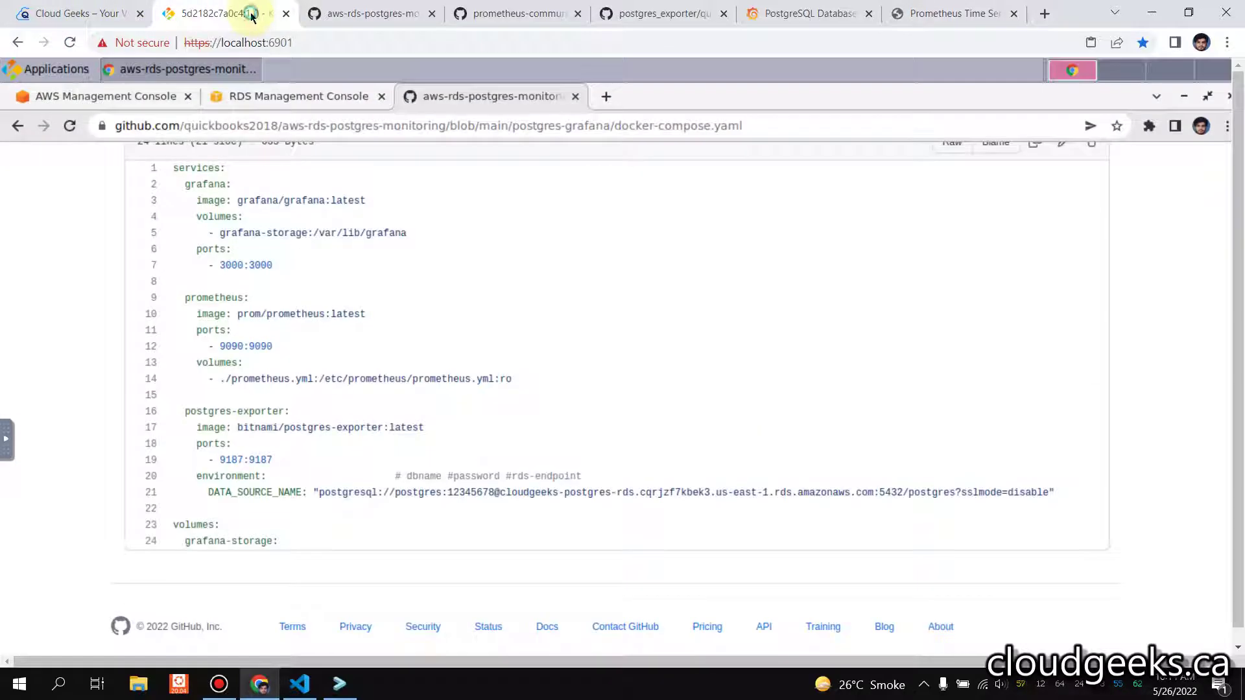
left_click(182, 69)
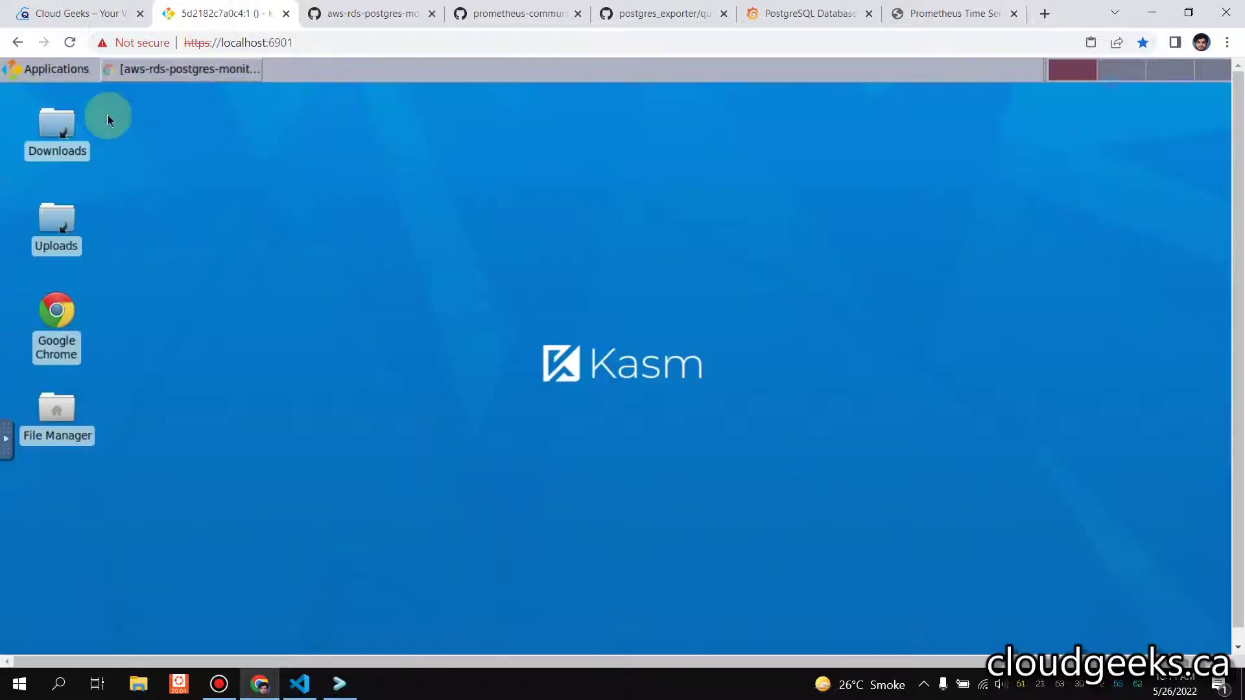
left_click(192, 75)
left_click(97, 96)
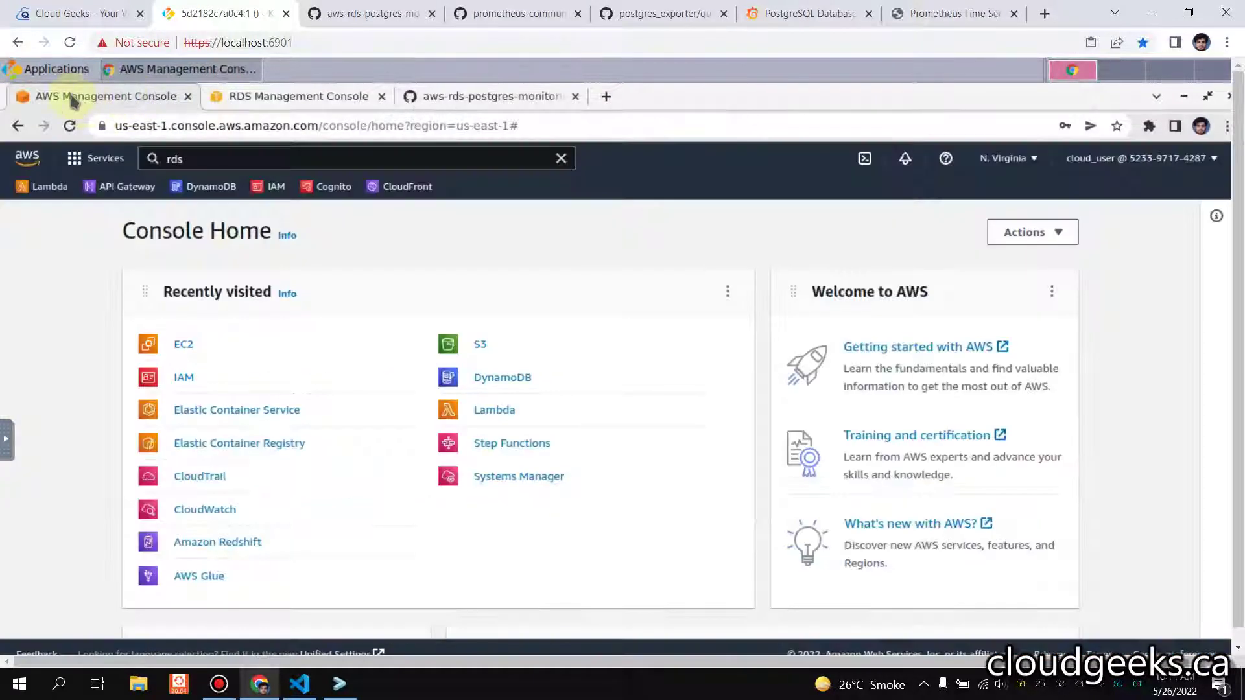
left_click(70, 124)
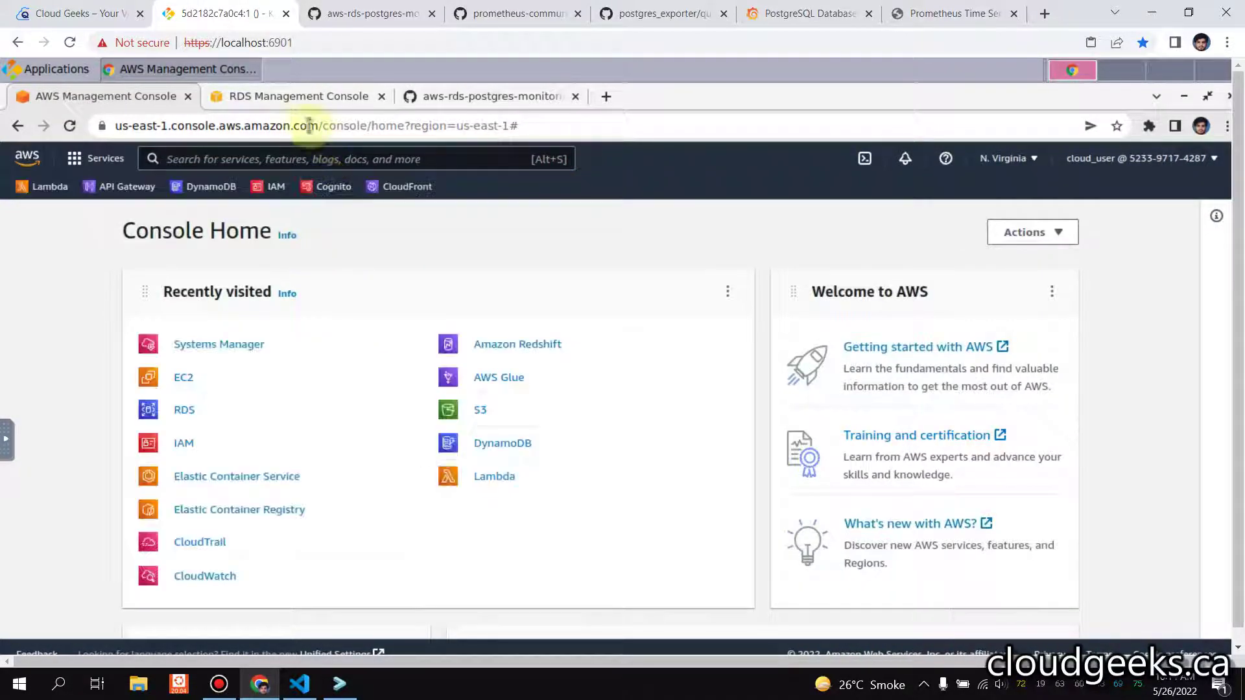
left_click(313, 97)
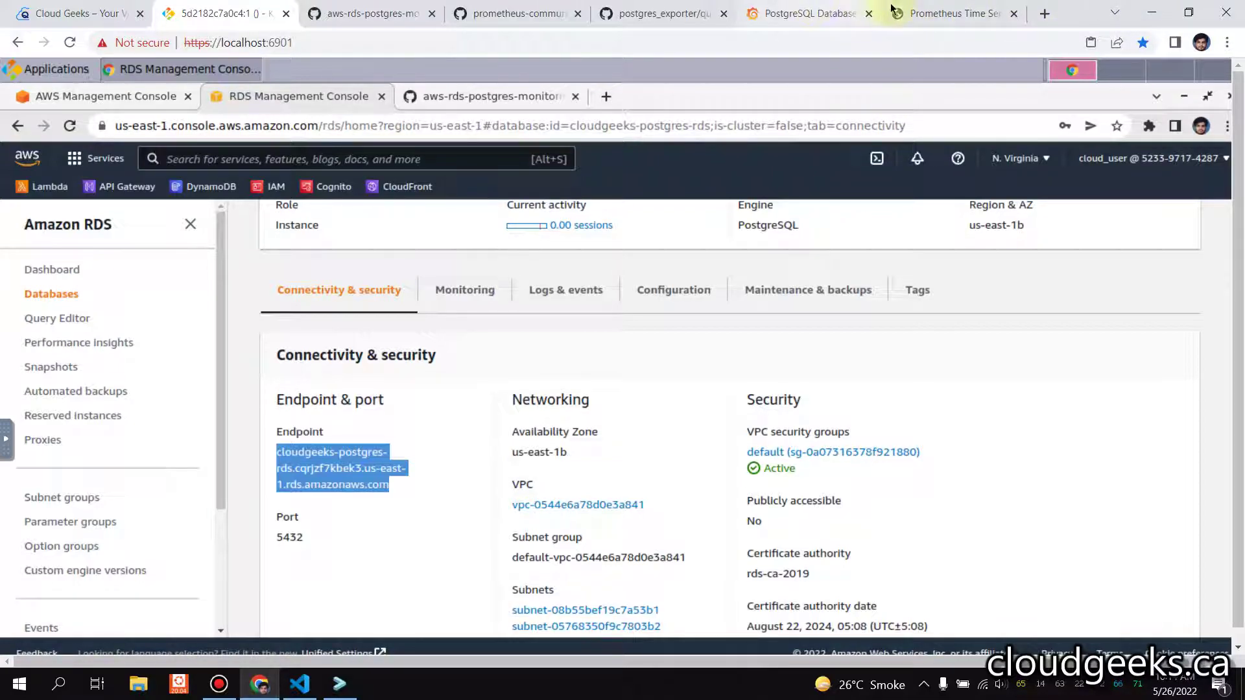
left_click(947, 13)
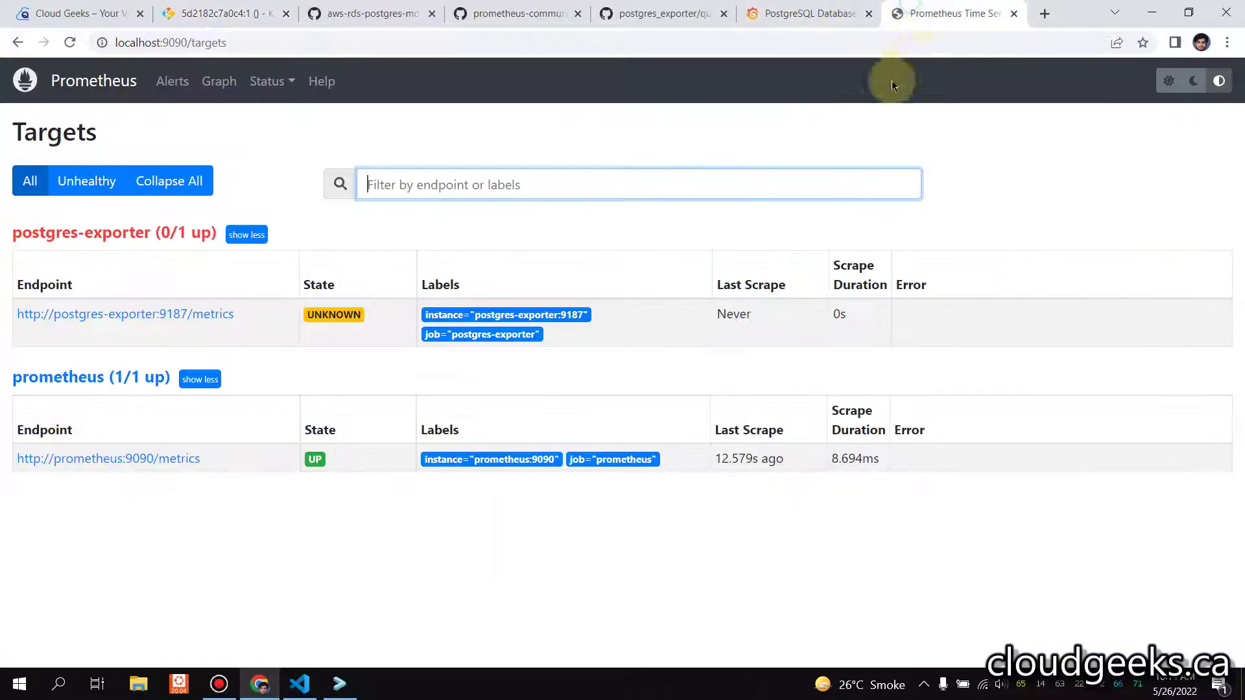
Reload Prometheus targets to confirm postgres-exporter is 1/1 UP, then return to Git Bash.
left_click(70, 42)
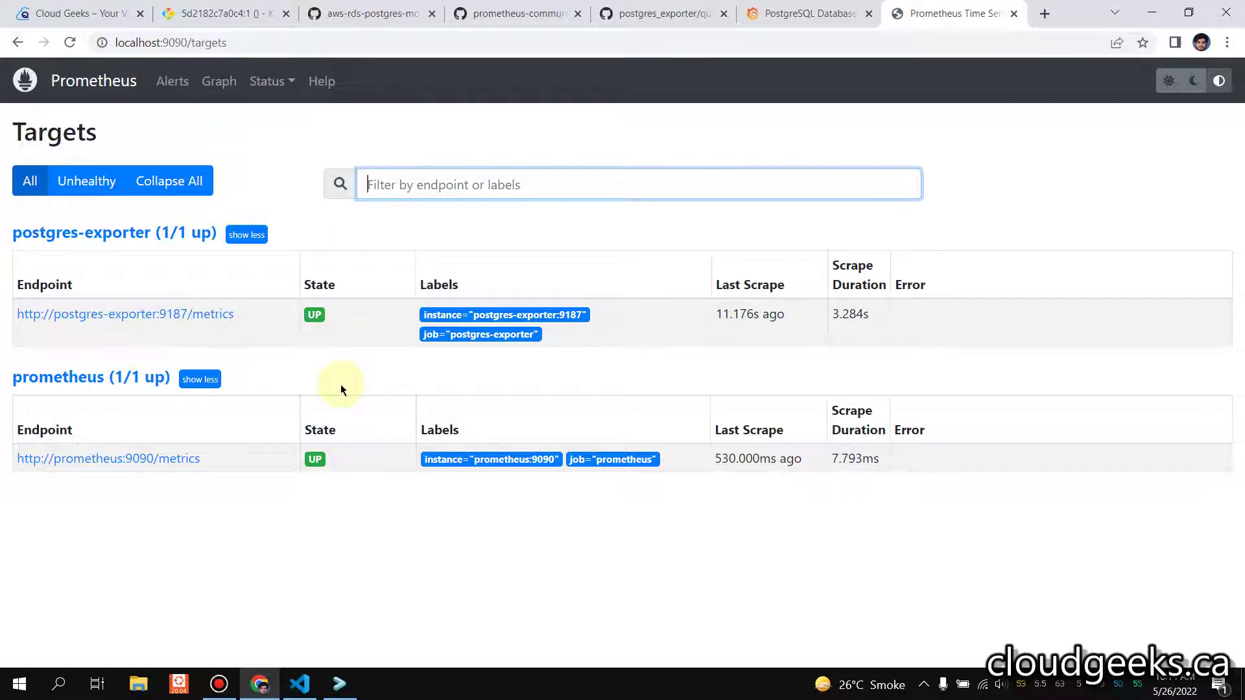
left_click(338, 683)
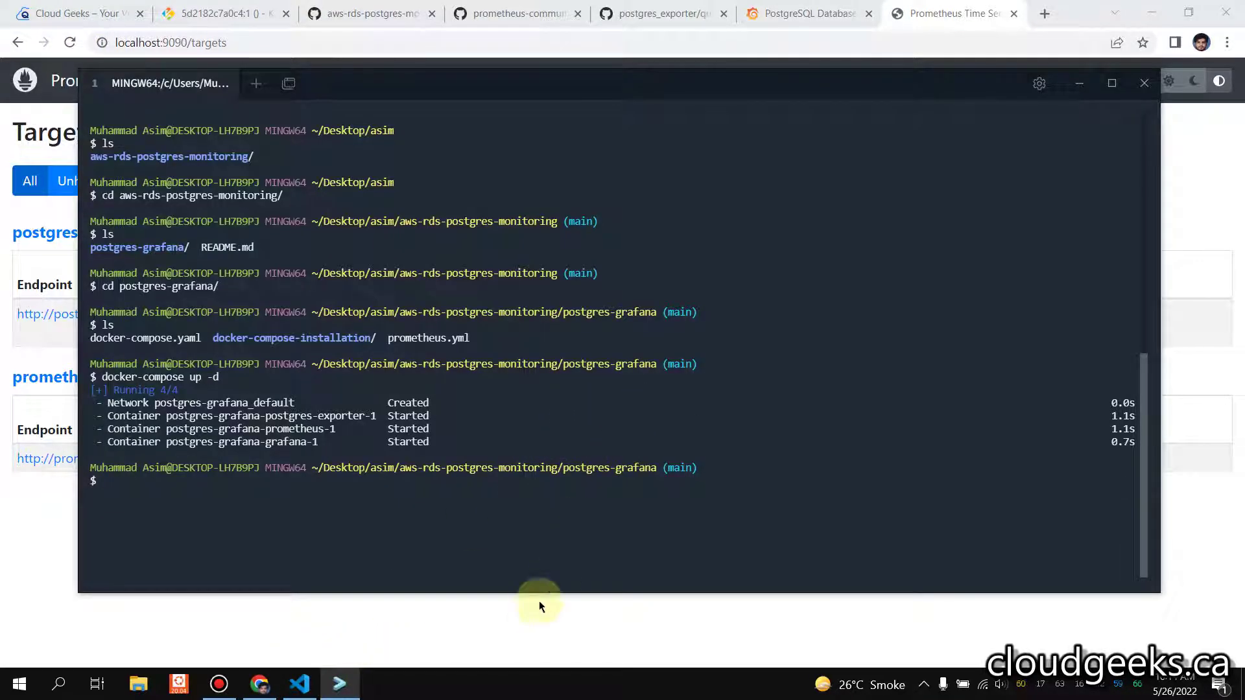
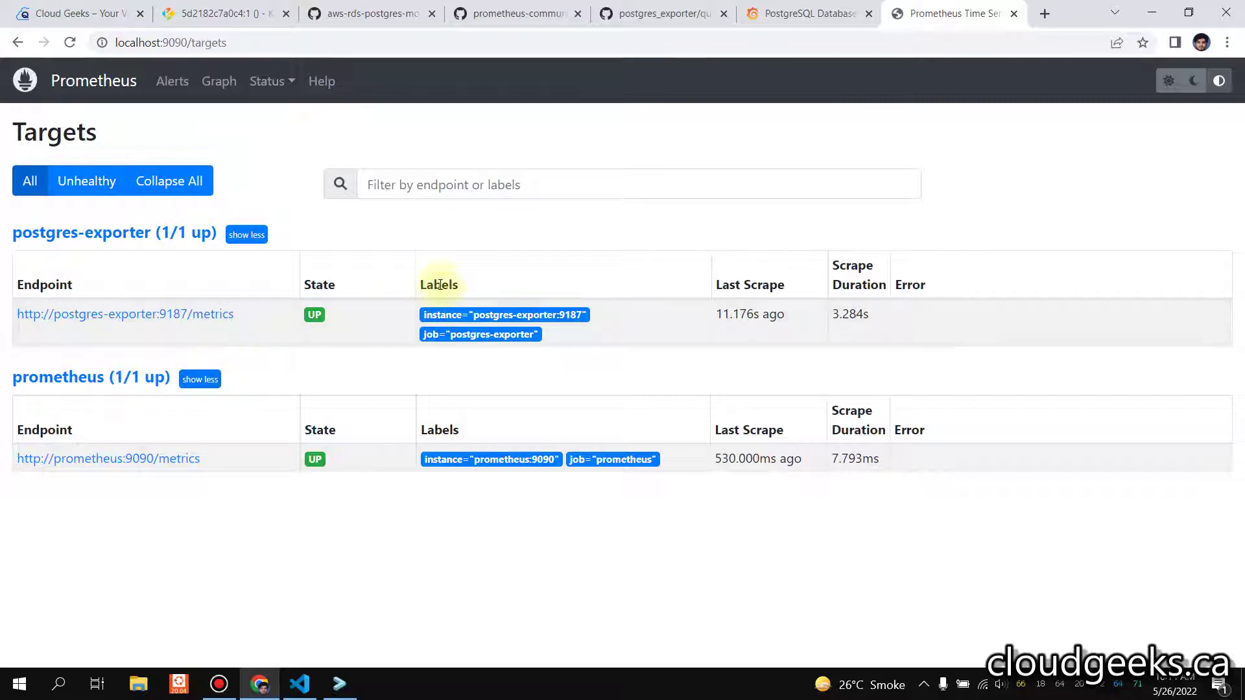
Open a new blank browser tab beside the Prometheus Targets page.
left_click(1049, 16)
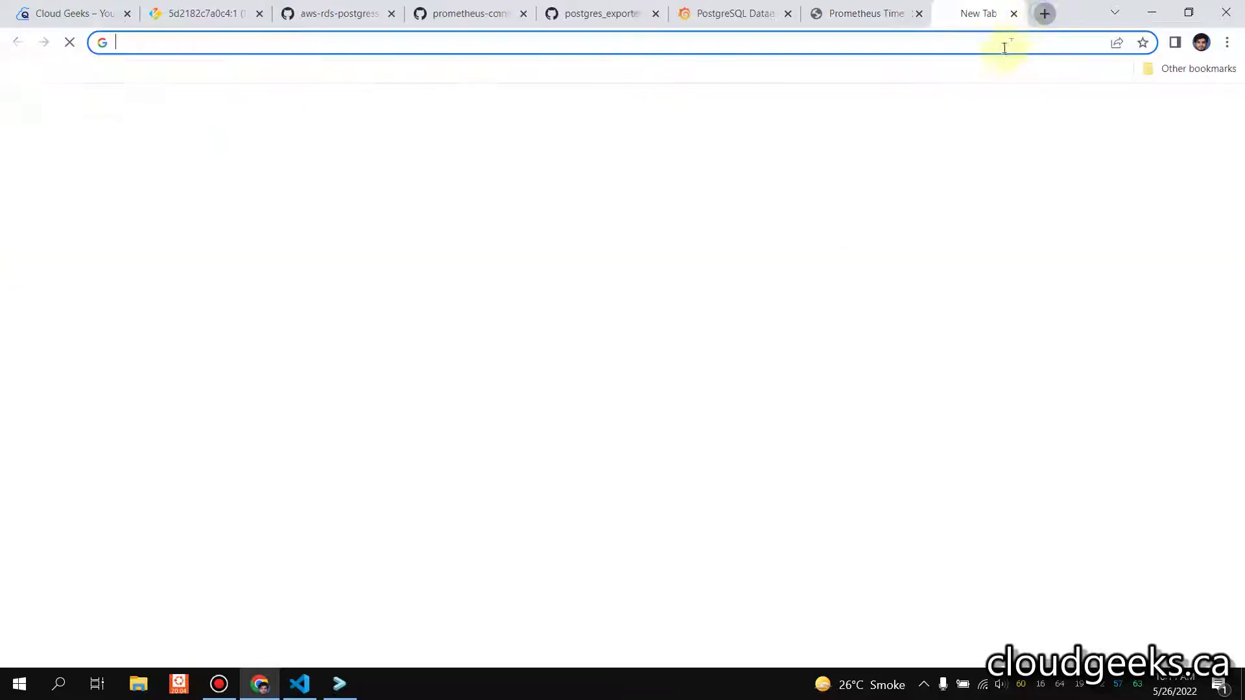
Load the Postgres exporter at localhost:9187 and open its Metrics page.
left_click(967, 43)
type("localhos")
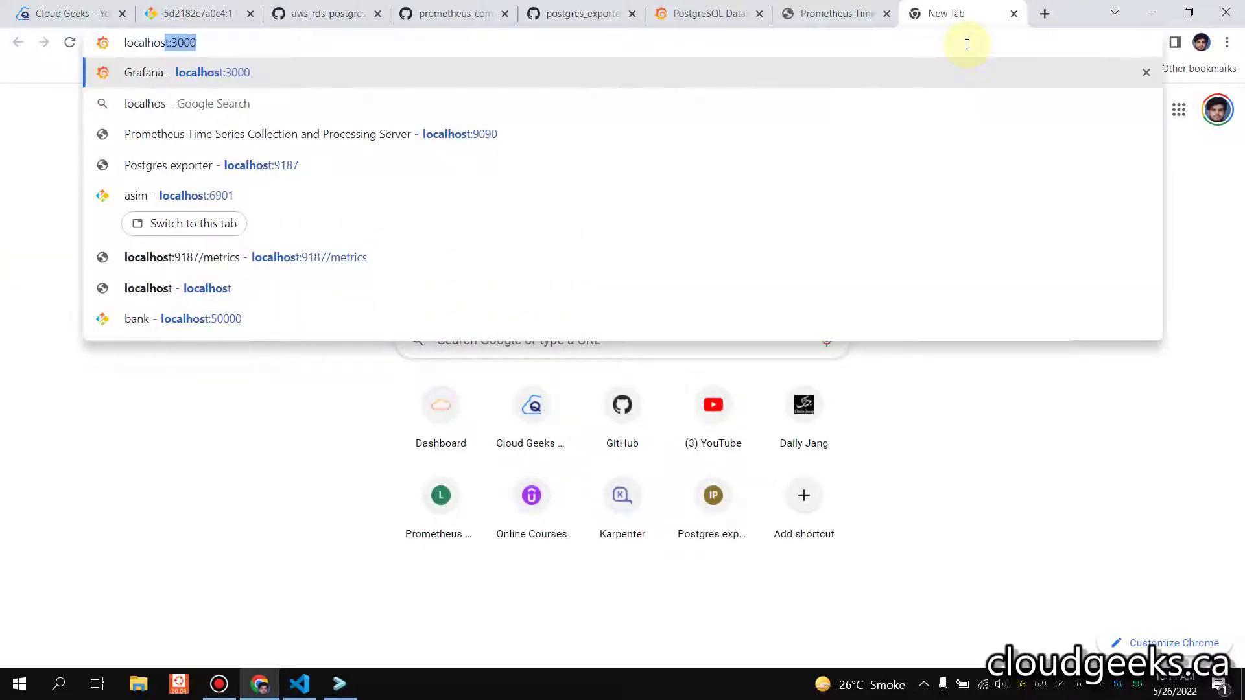
type("t:918")
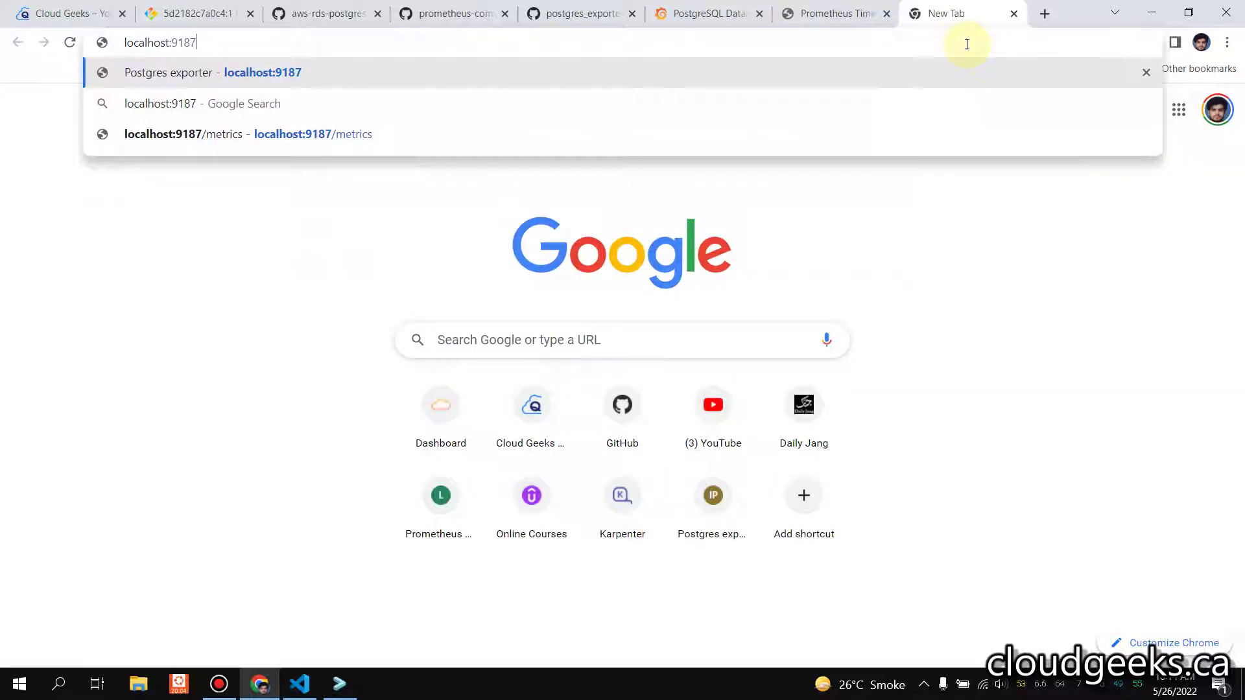
type("7")
key("Return")
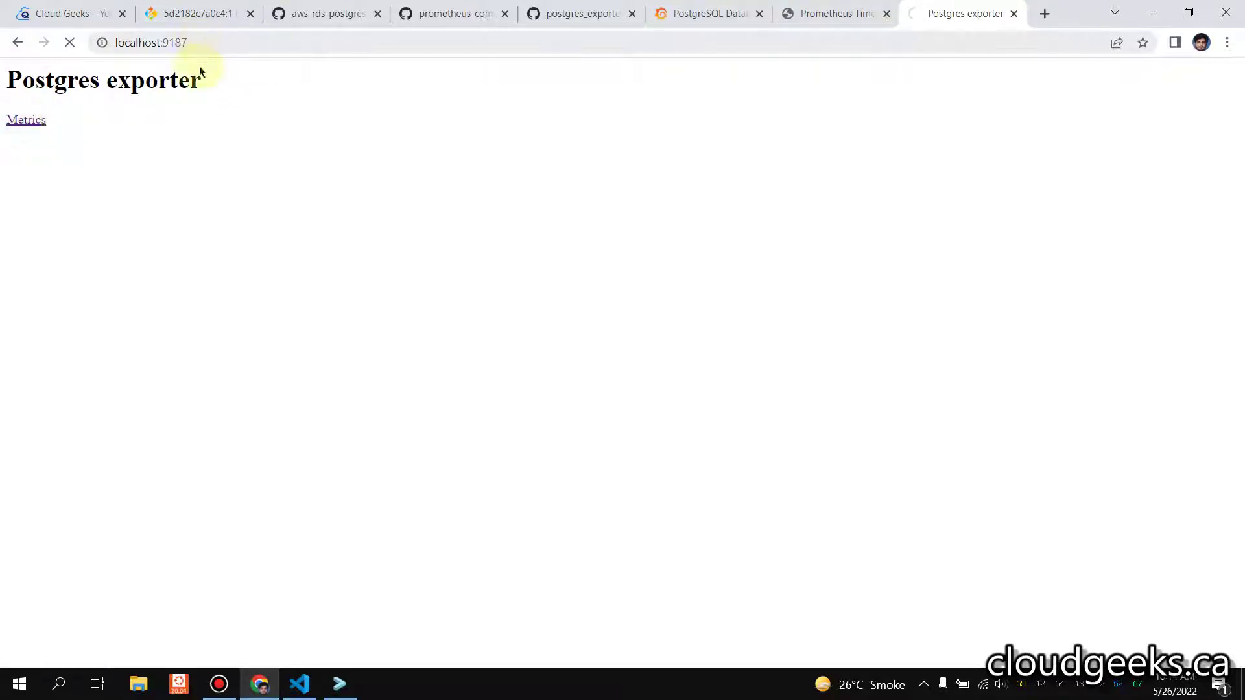
left_click(28, 122)
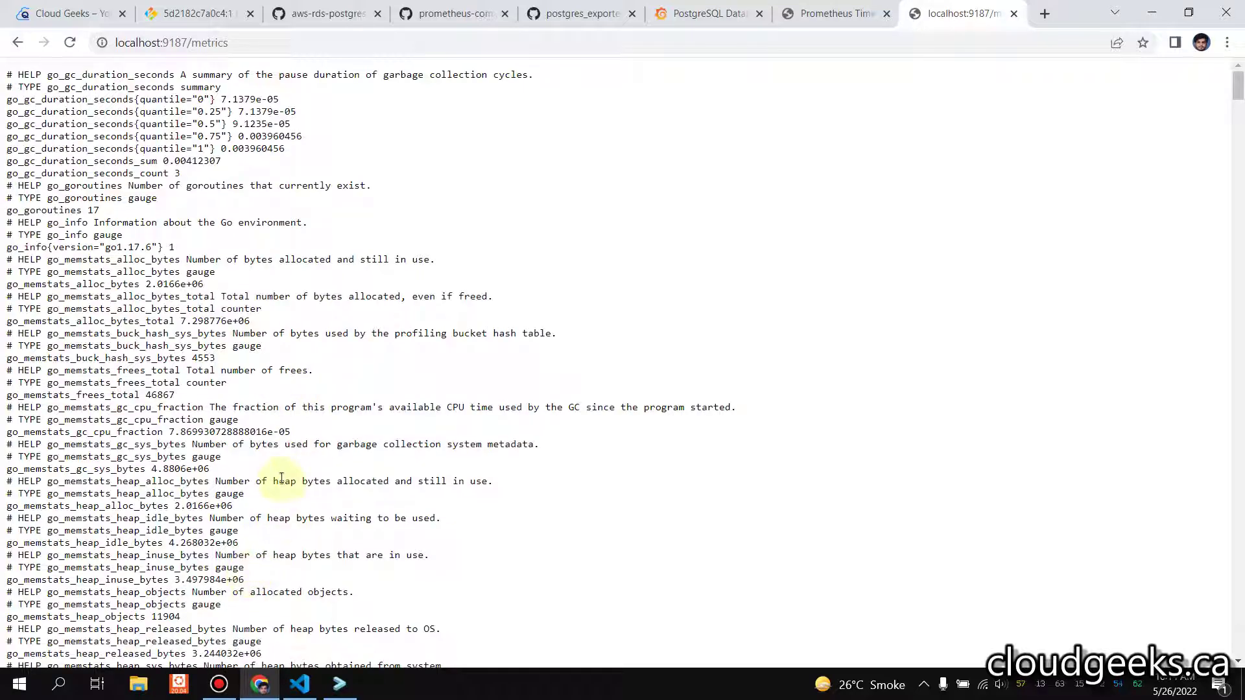
Follow the postgres-grafana-postgres-exporter-1 container logs with docker logs -f in Git Bash.
left_click(335, 687)
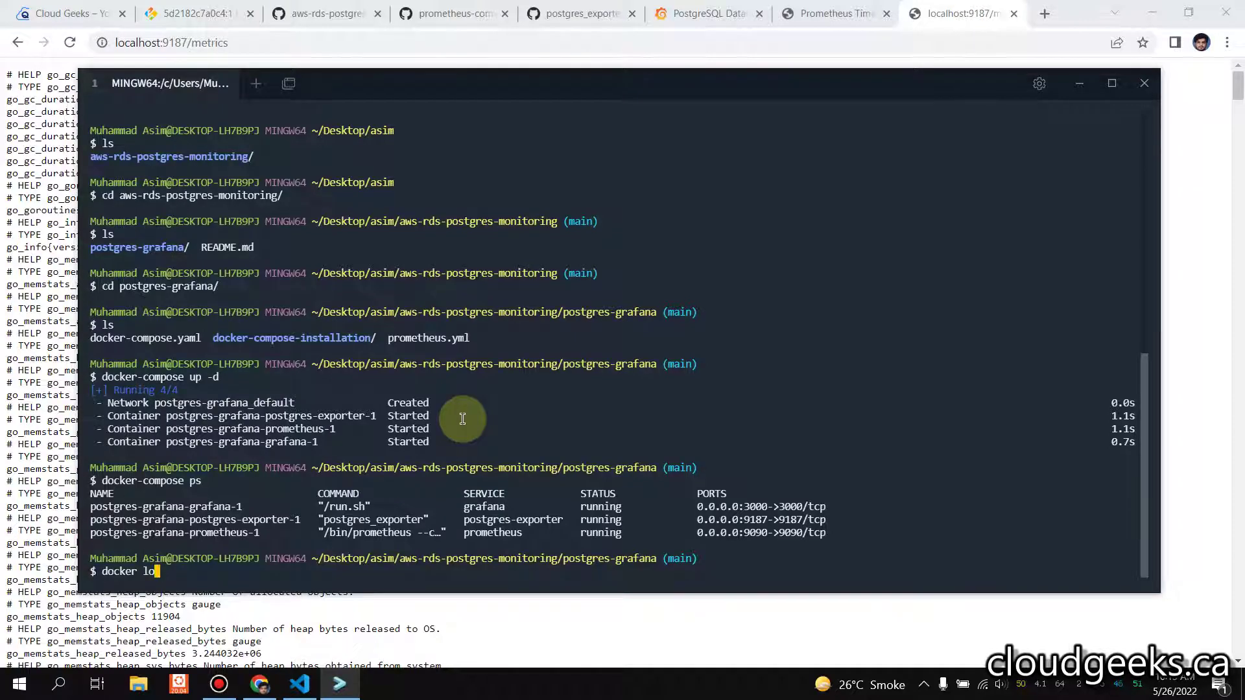
double_click(213, 521)
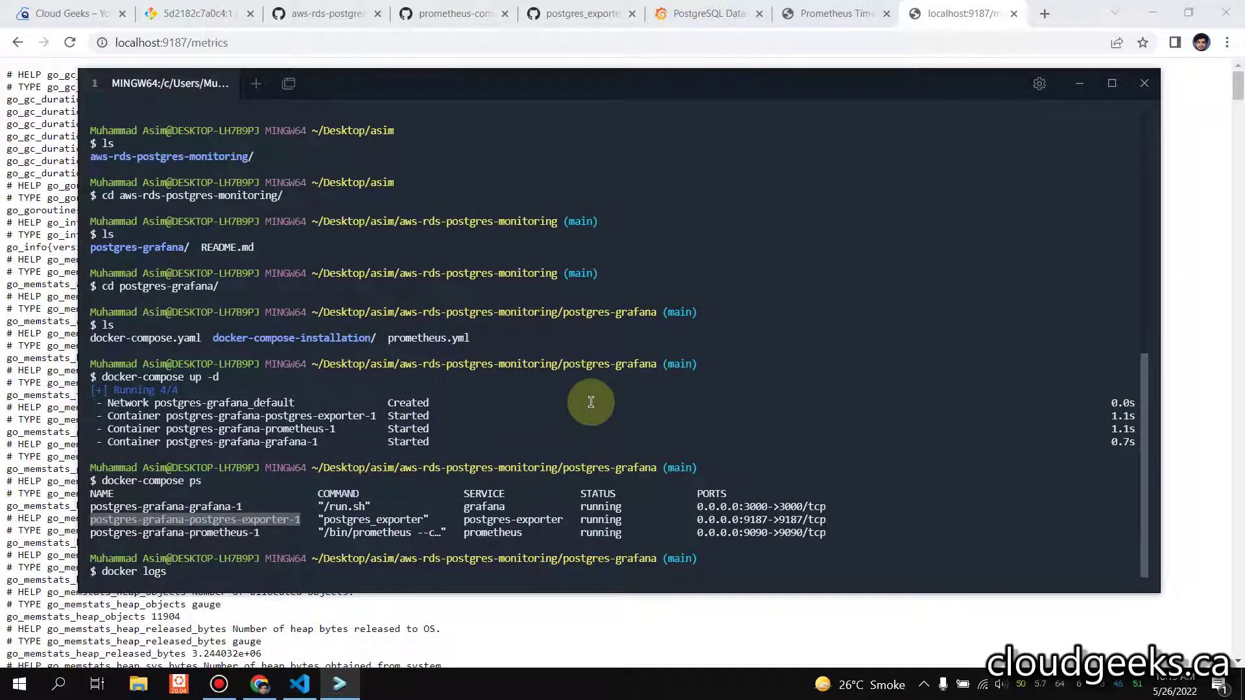
type("-f")
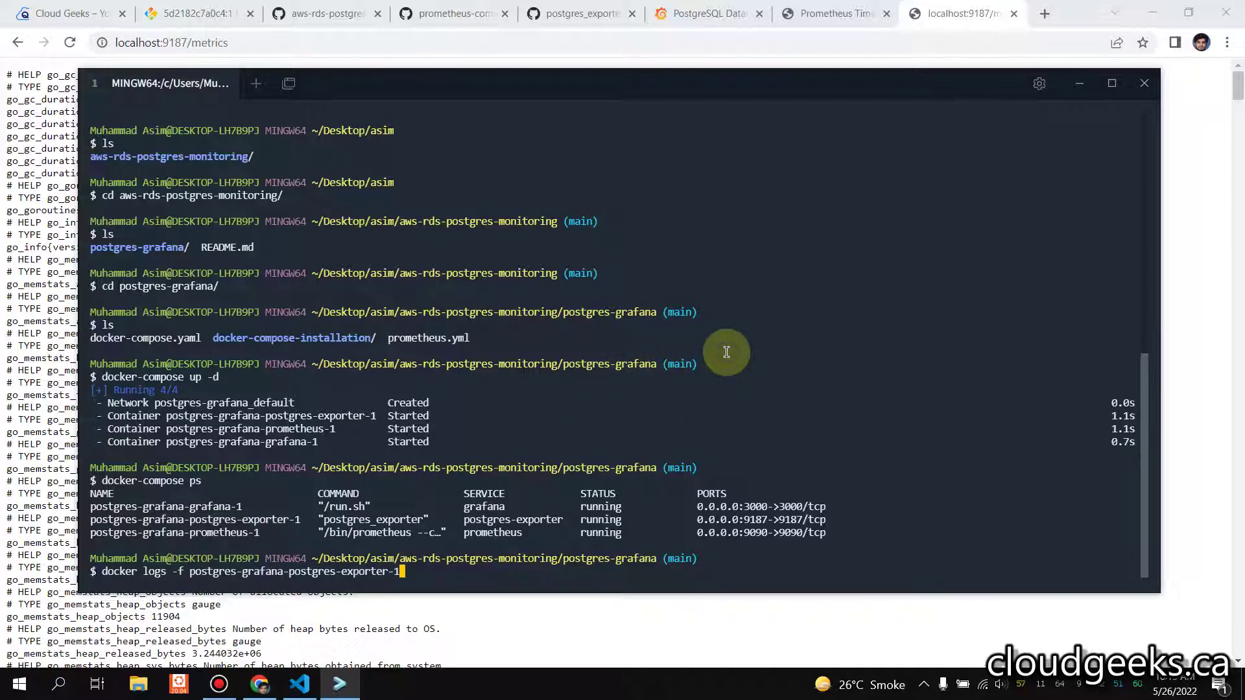
key("Return")
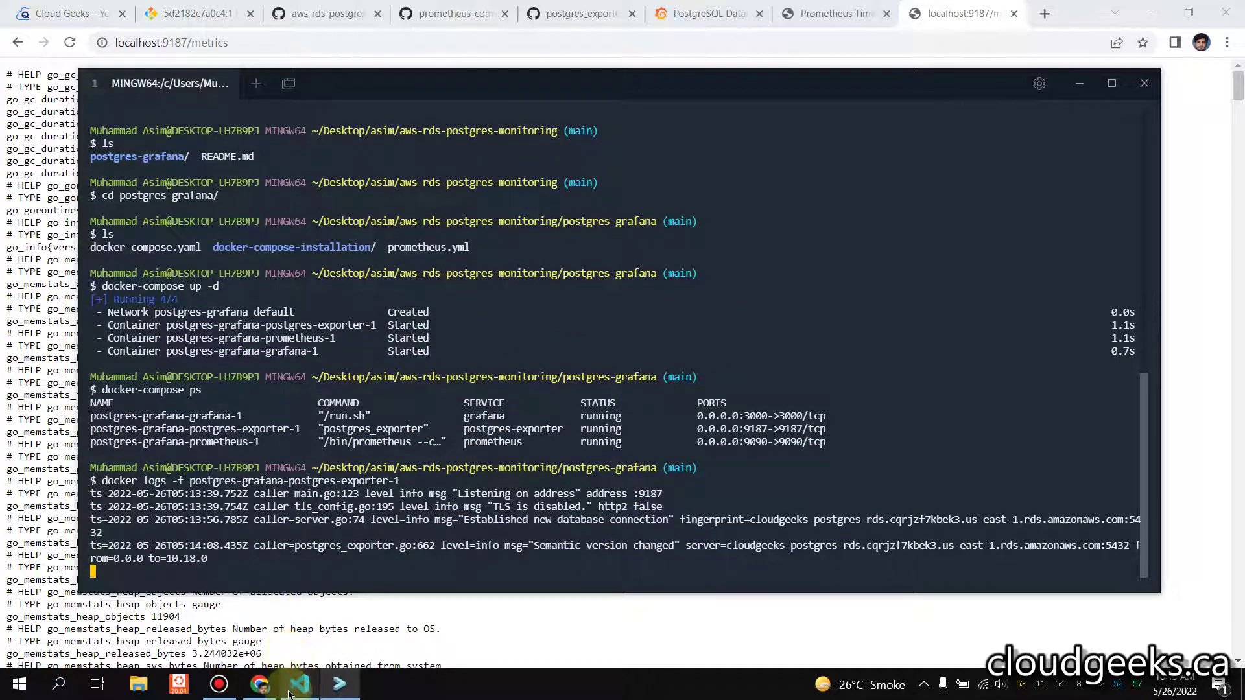
left_click(290, 687)
Review line 21 of docker-compose.yaml in VS Code, then minimize the editor.
left_click(512, 37)
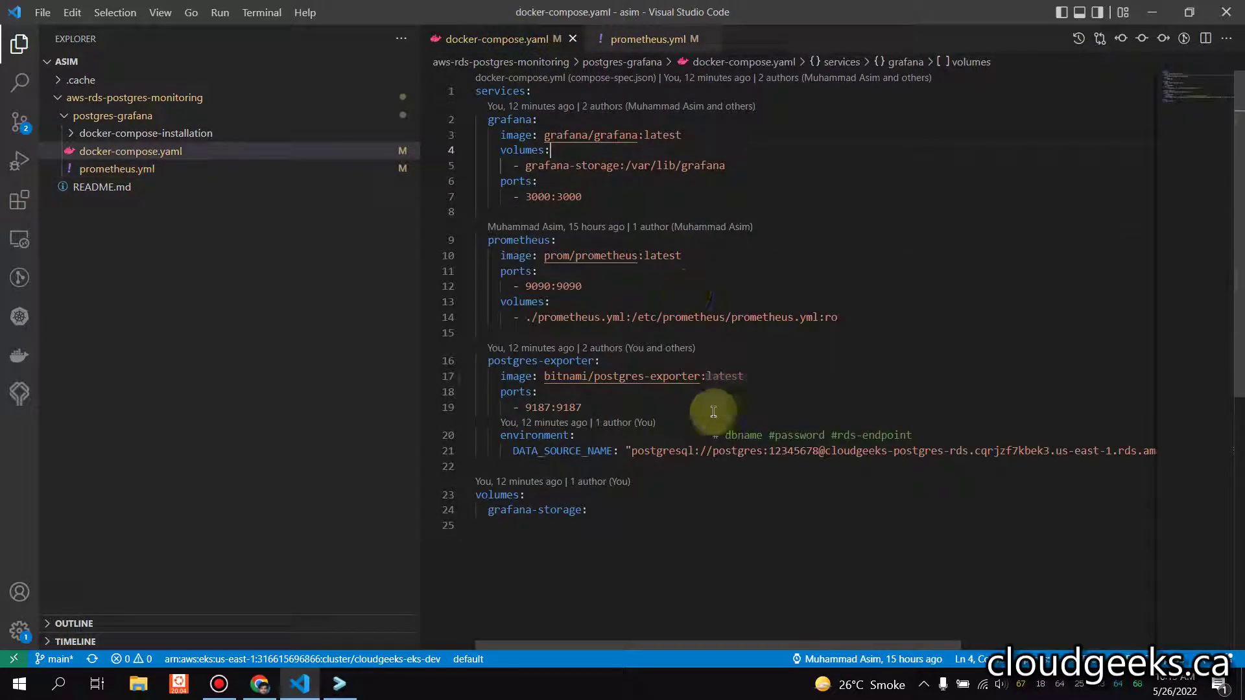
left_click_drag(594, 644, 666, 646)
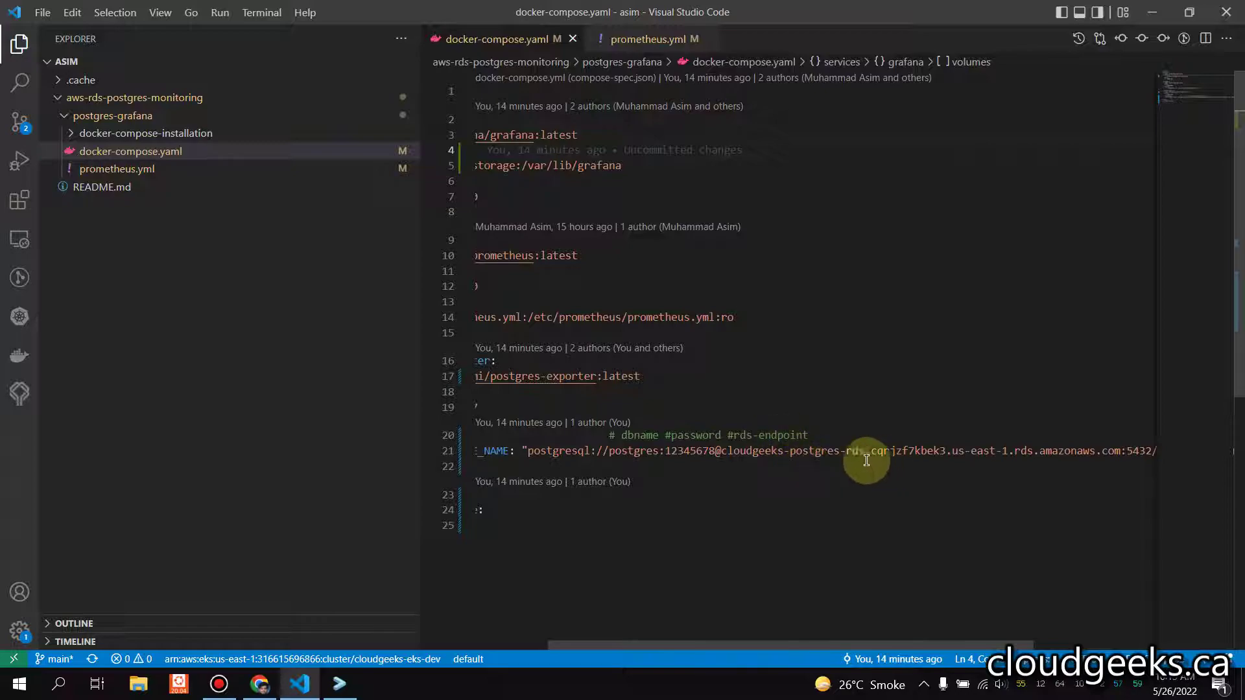
left_click_drag(818, 647, 940, 647)
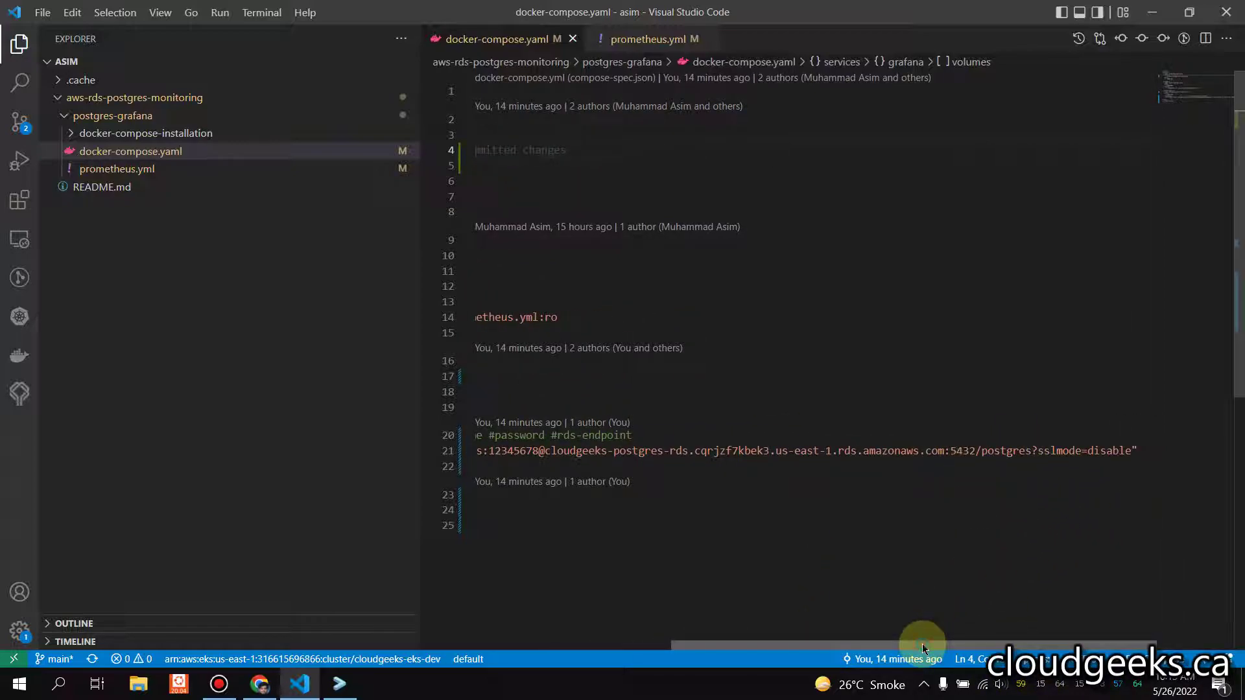
left_click_drag(931, 645, 611, 646)
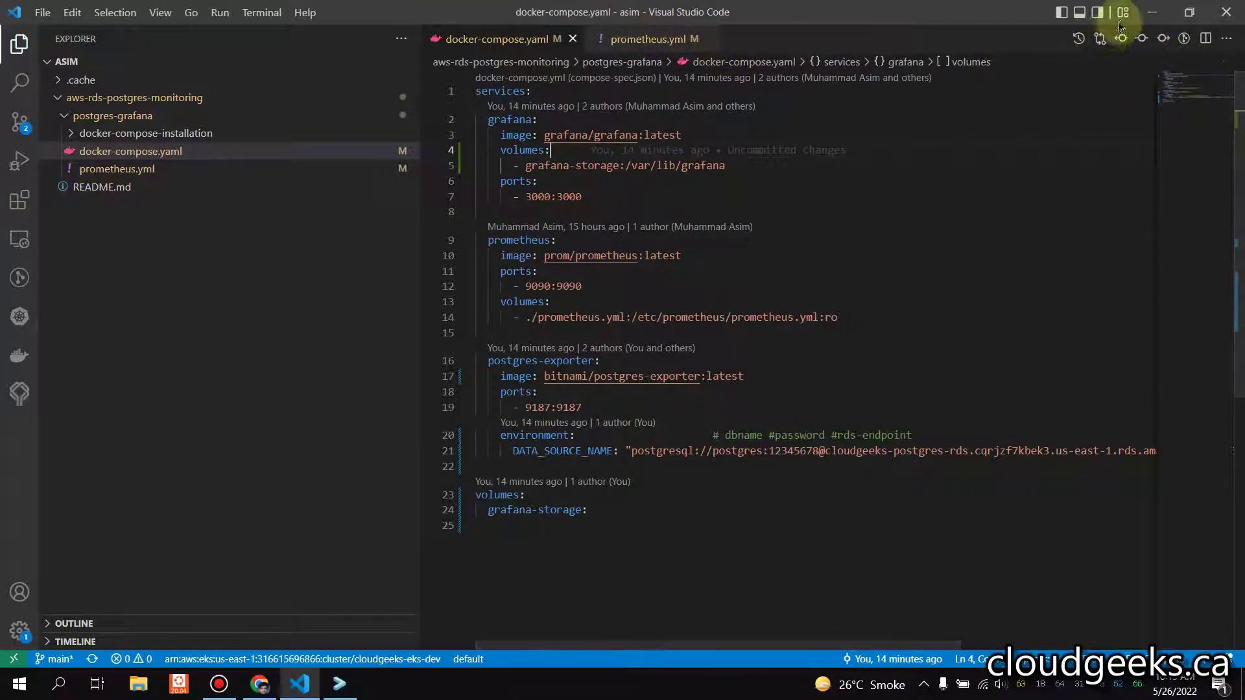
left_click(1151, 12)
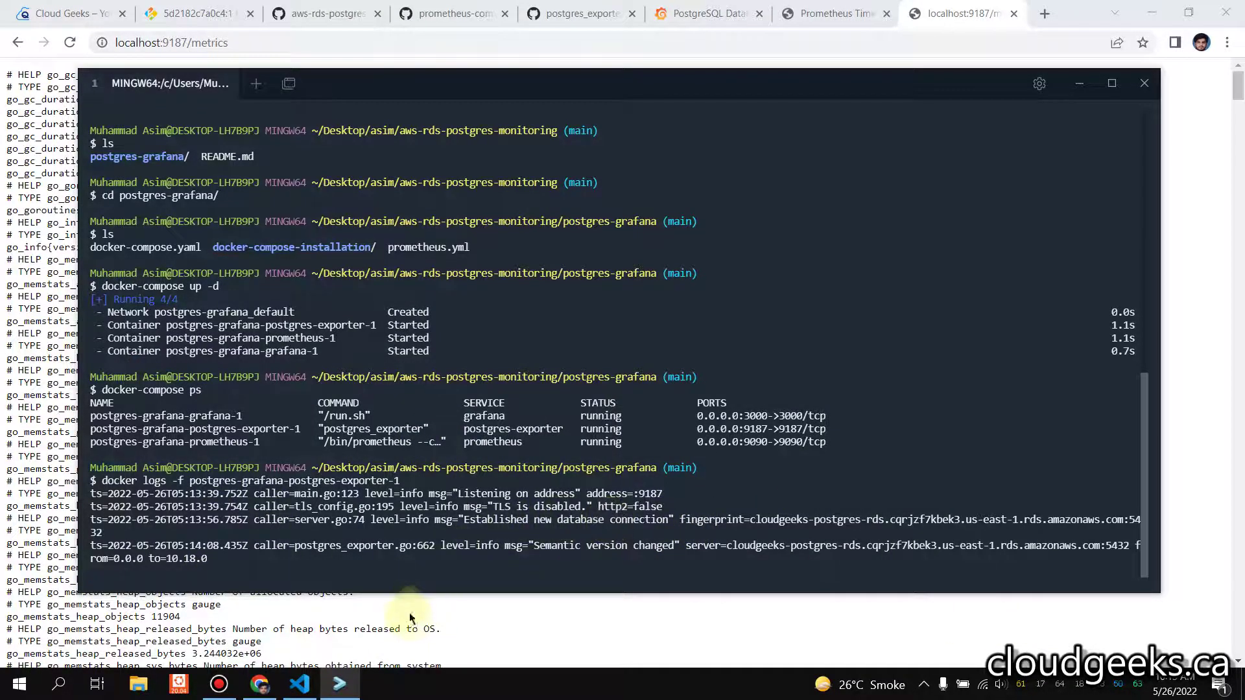
Load the Grafana login page at localhost:3000 in a new tab.
left_click(1047, 13)
type("l")
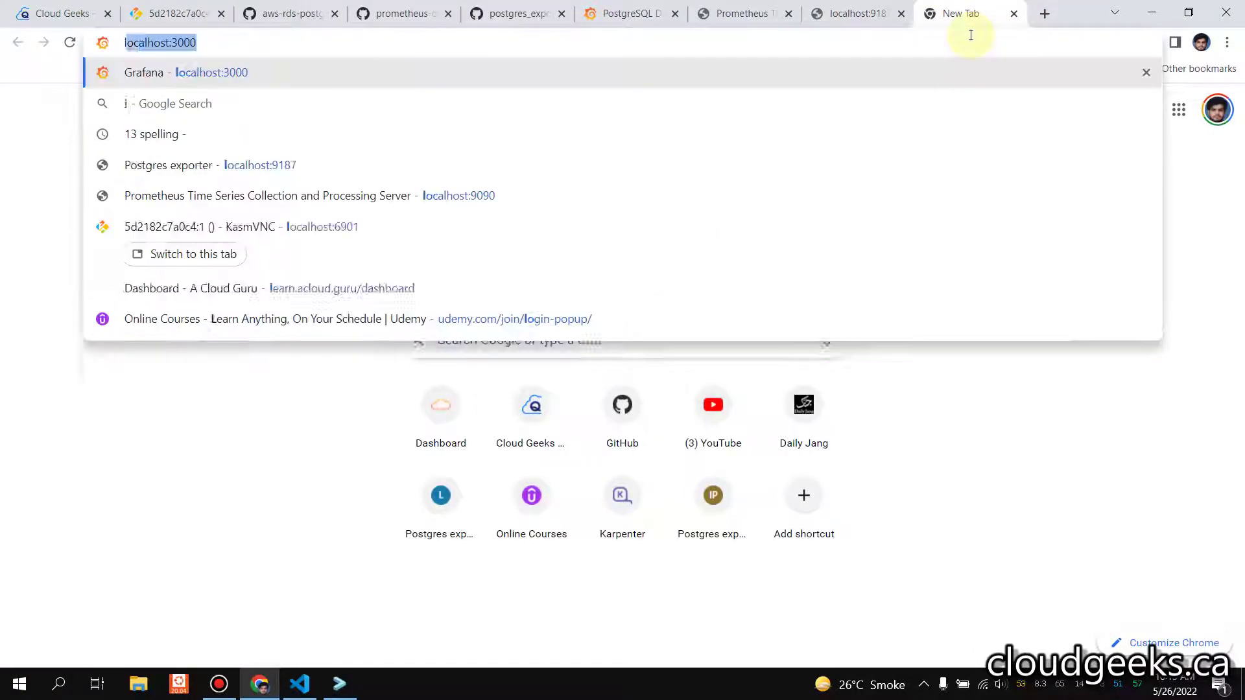
type("ocal")
key("Return")
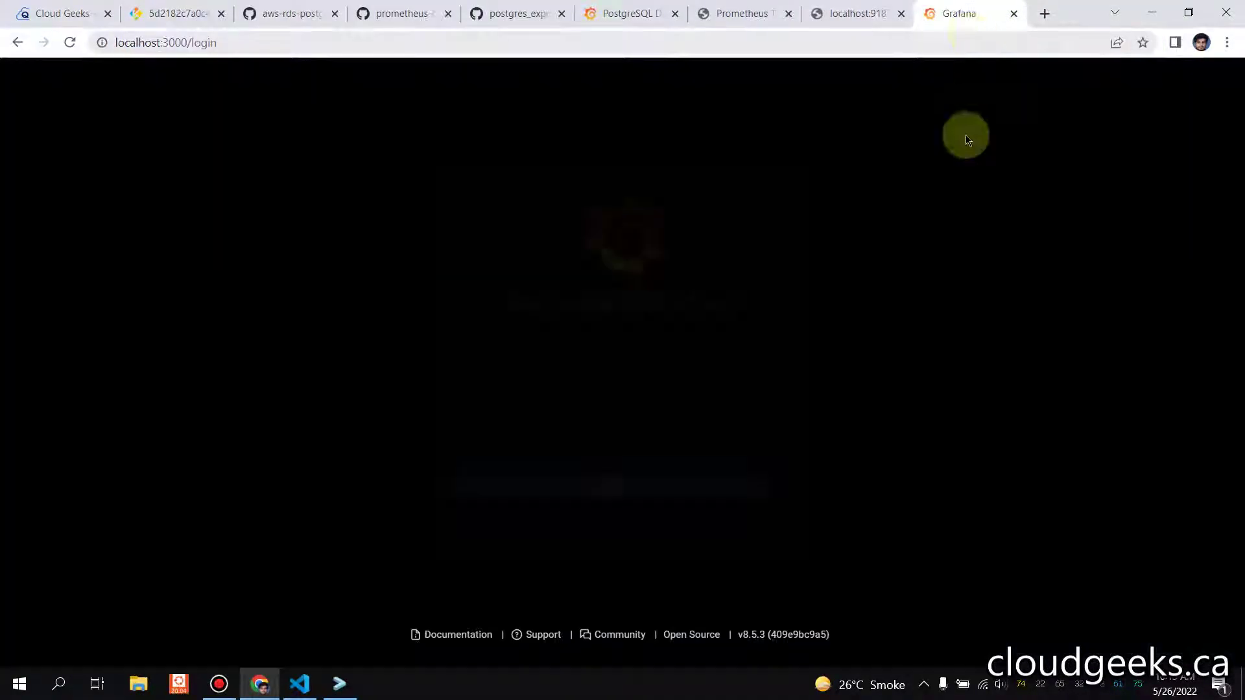
Log in with the admin credentials, dismiss Chrome's password prompts, and skip the password change.
left_click(510, 382)
type("admin")
key("Tab")
type("a")
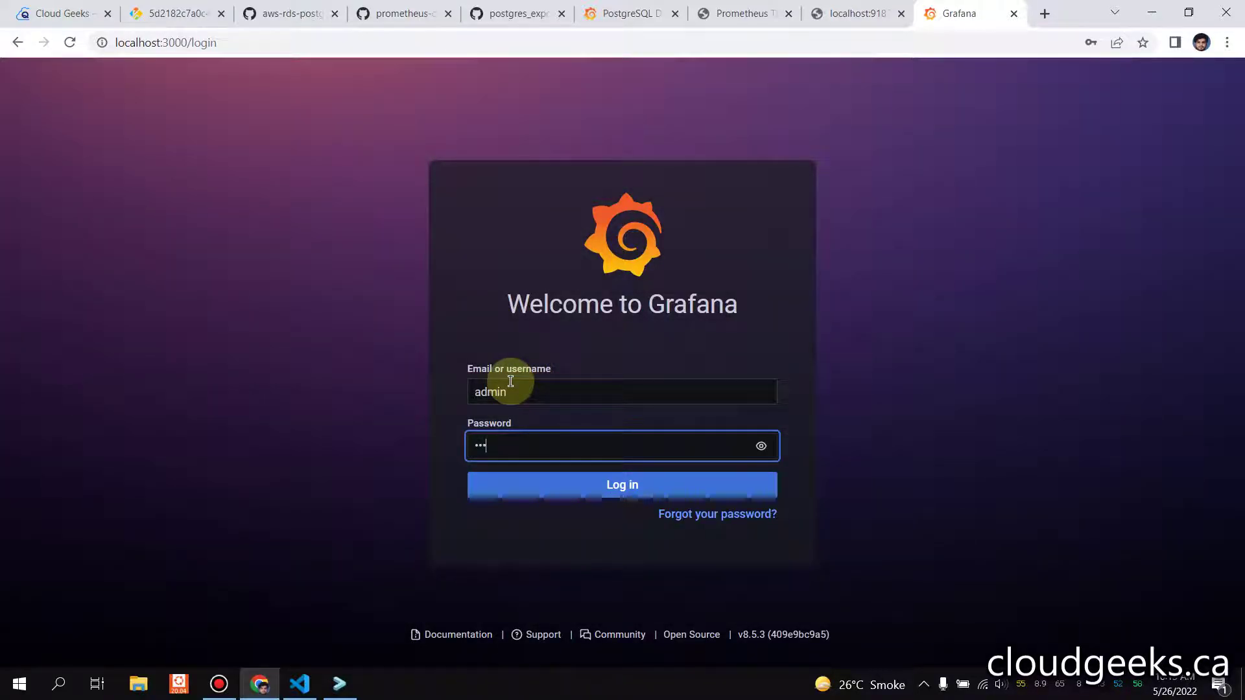
type("dmin")
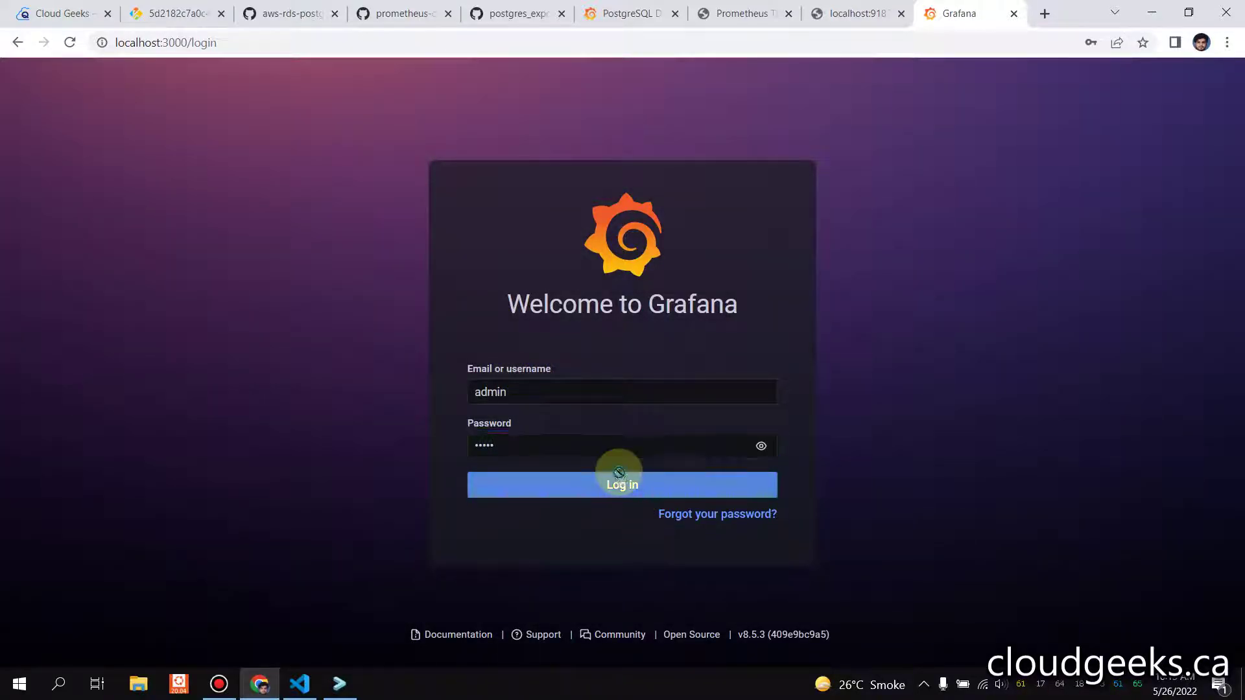
left_click(616, 484)
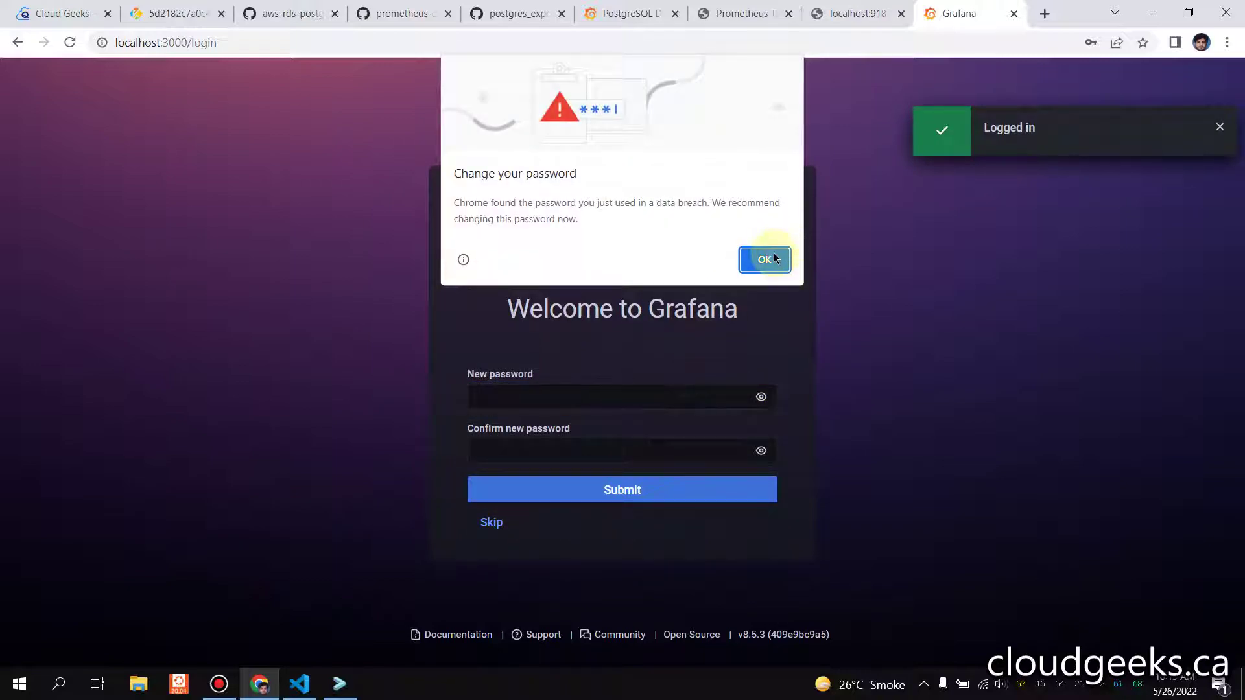
left_click(763, 259)
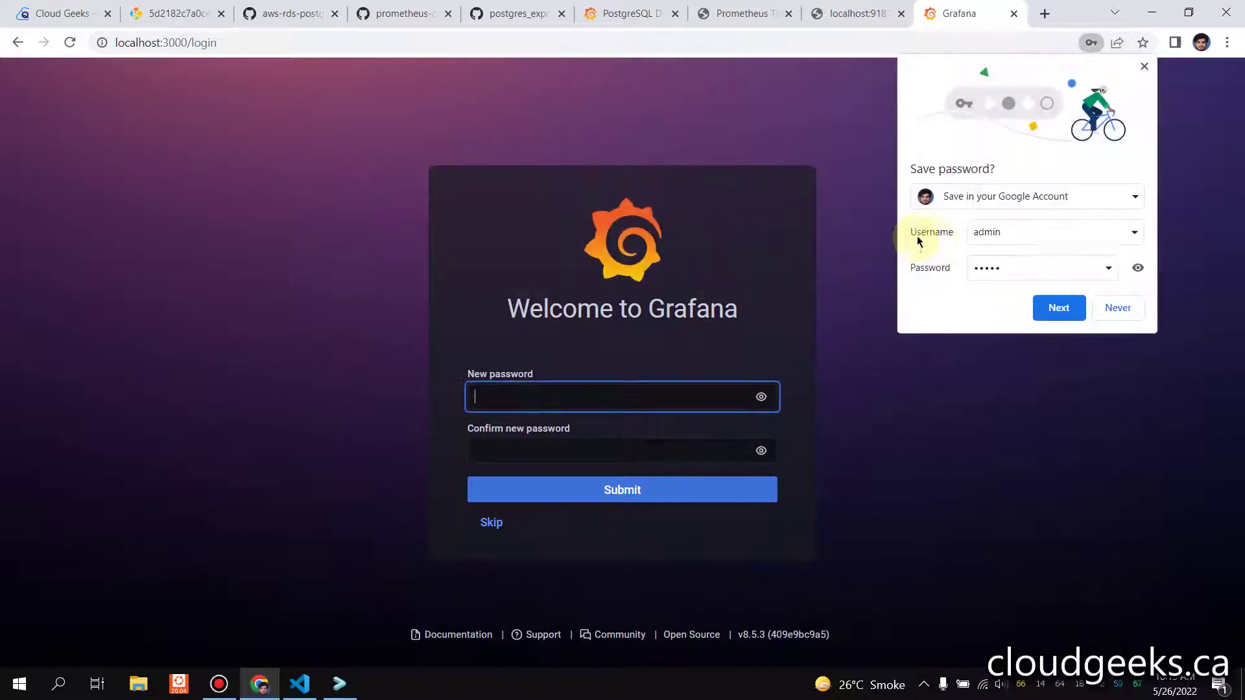
left_click(1133, 316)
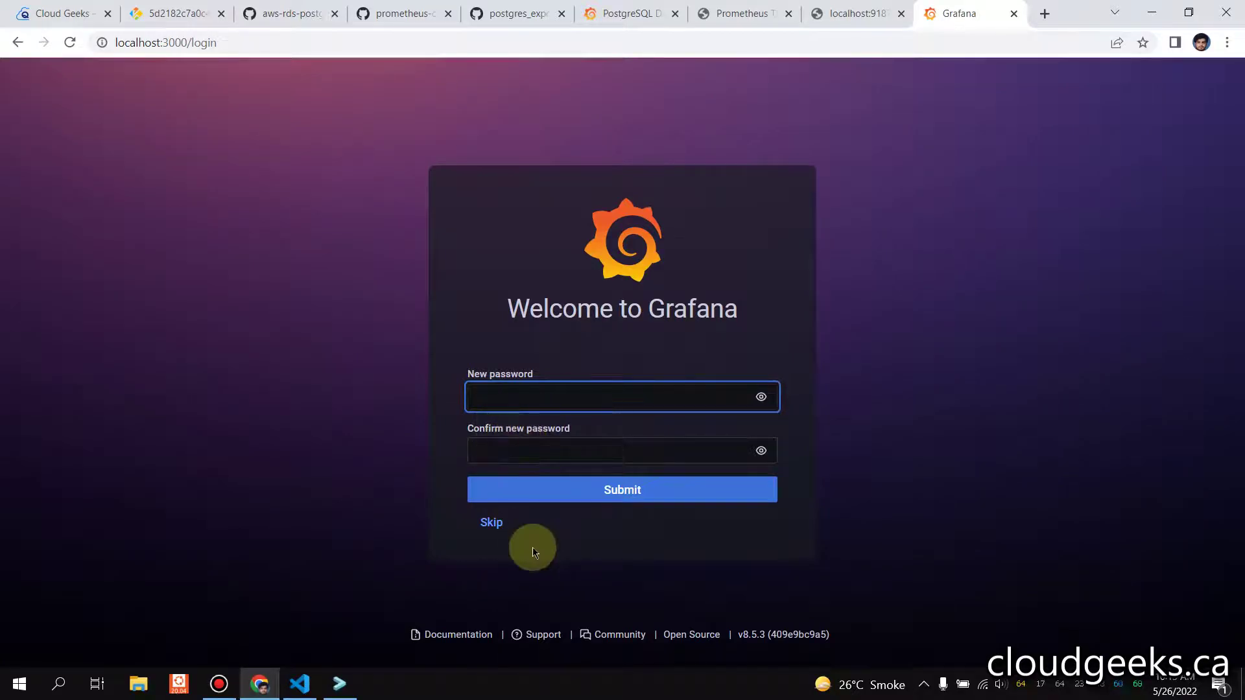
left_click(485, 524)
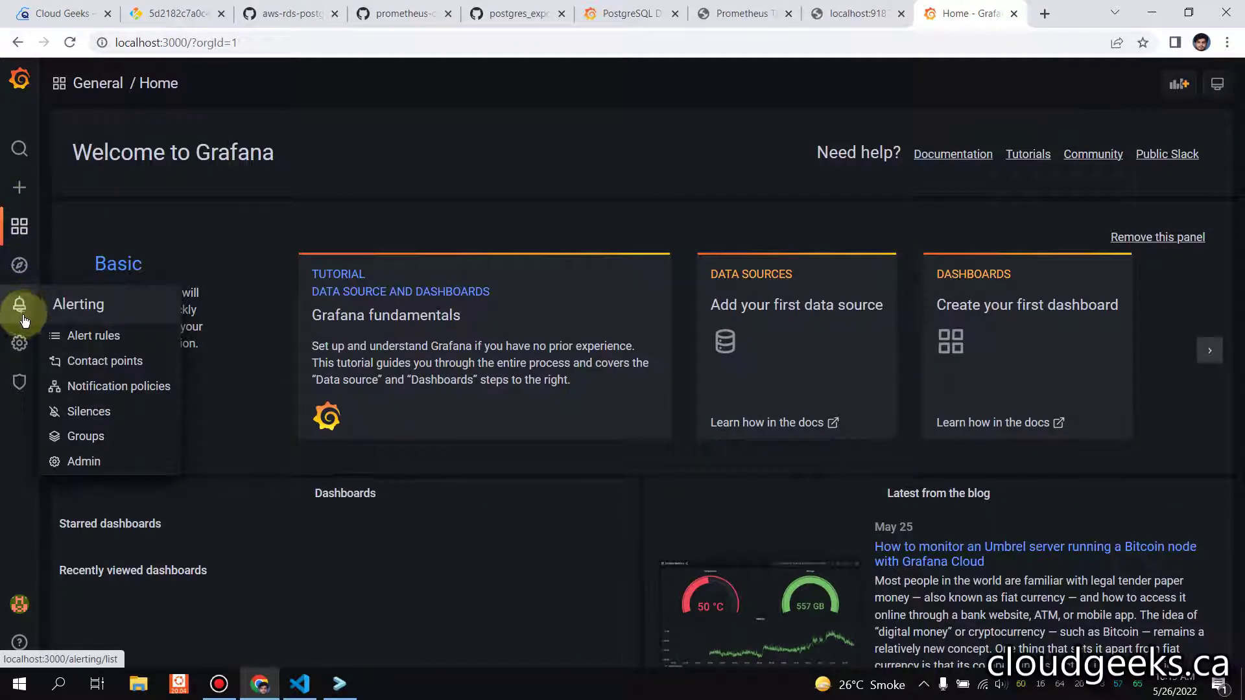
Add a new data source of type Prometheus.
mouse_move(54, 353)
left_click(100, 374)
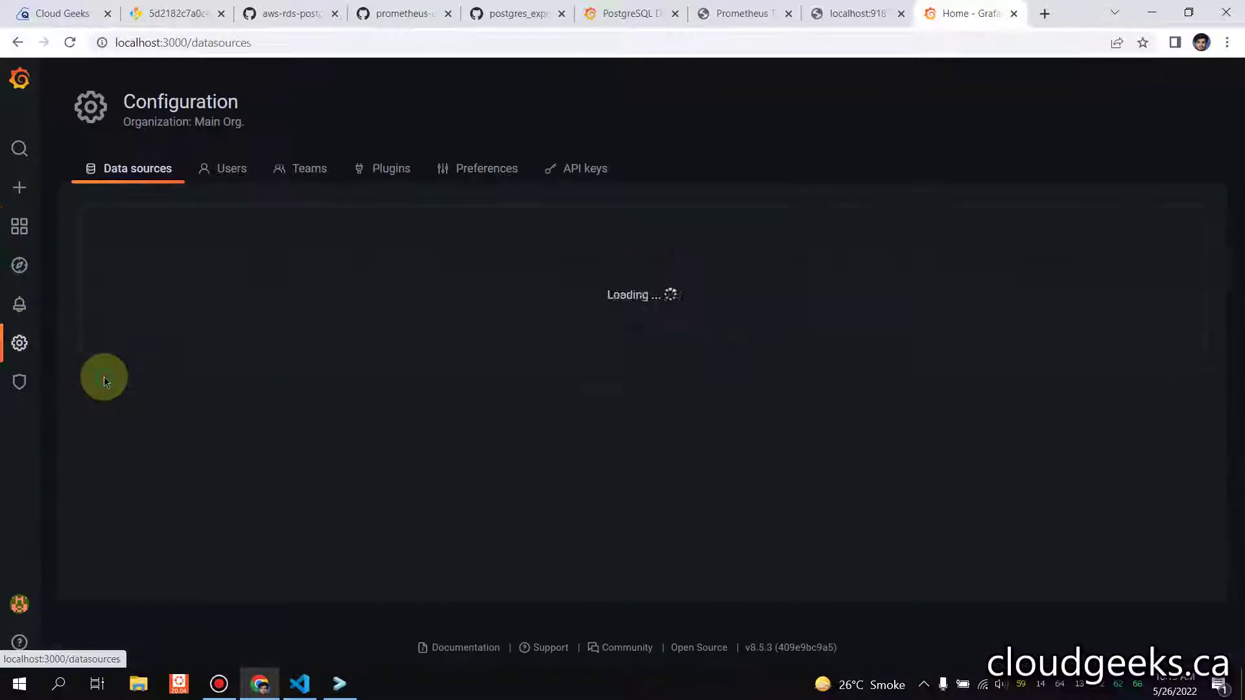
left_click(601, 279)
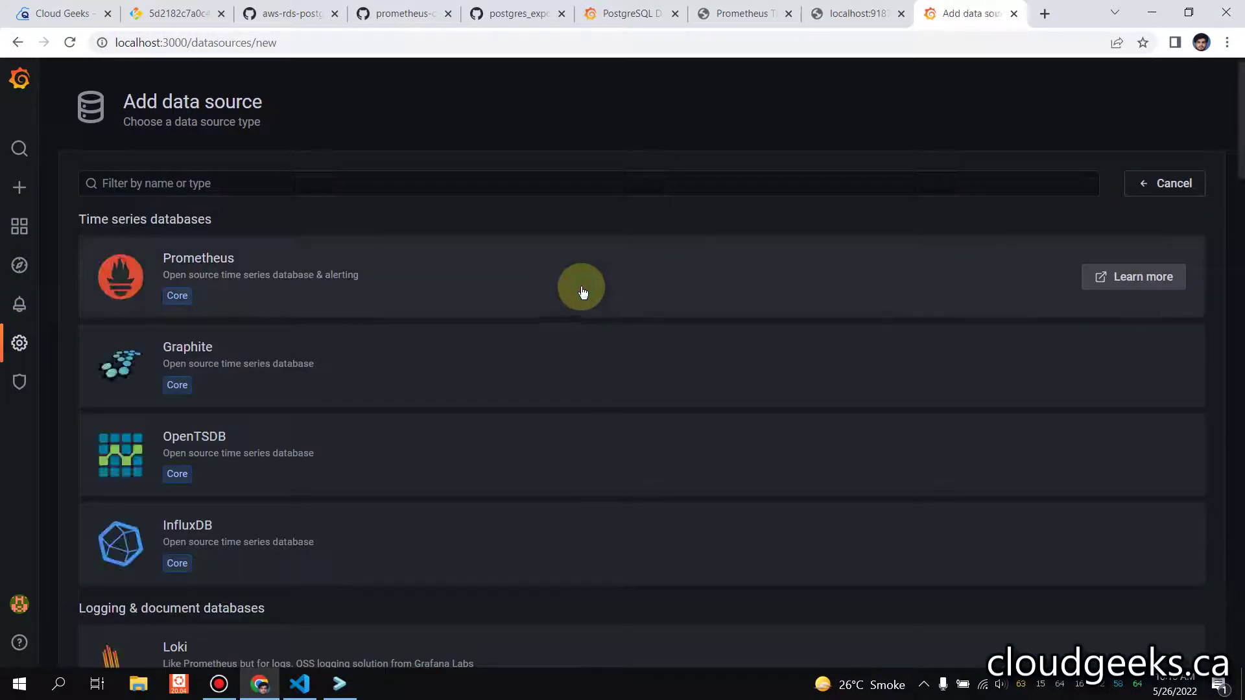
left_click(190, 266)
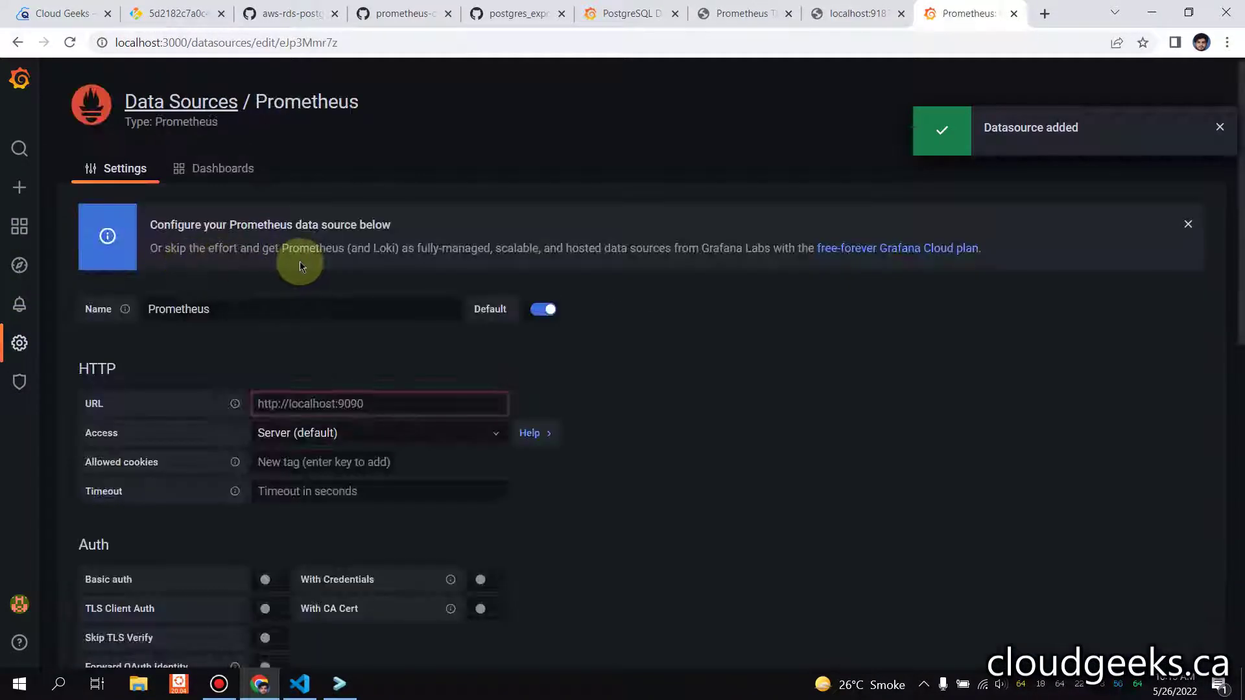
left_click(324, 404)
type("http://")
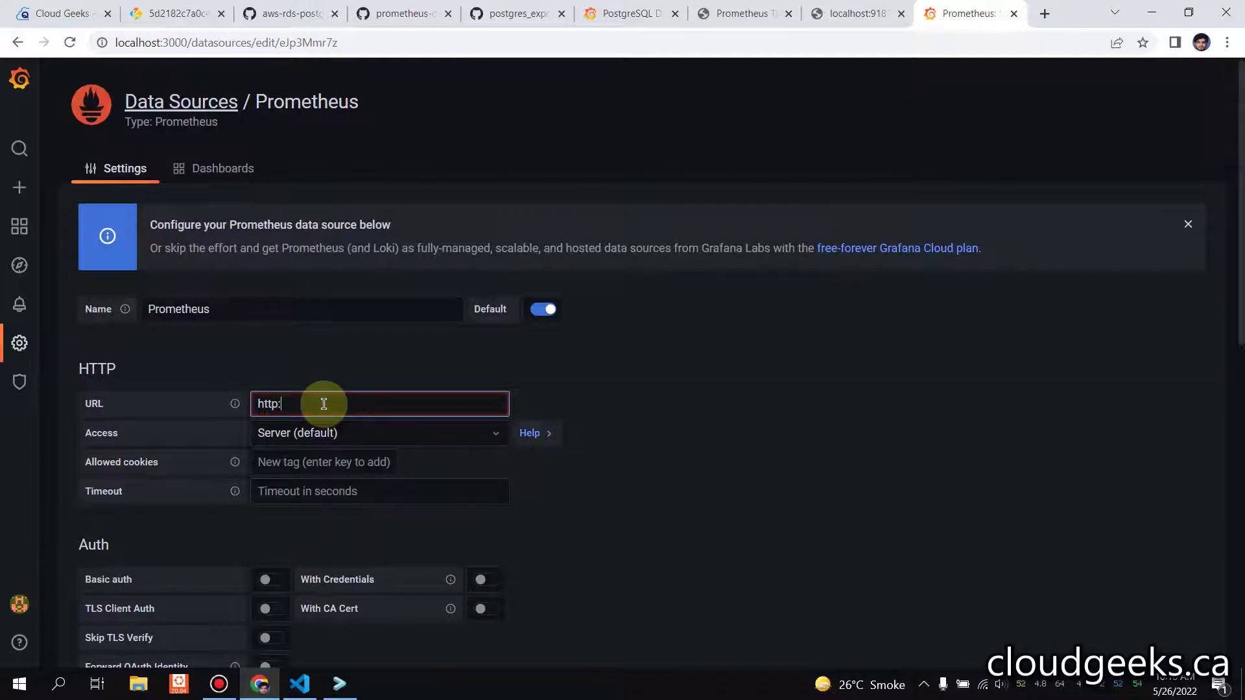
left_click(300, 684)
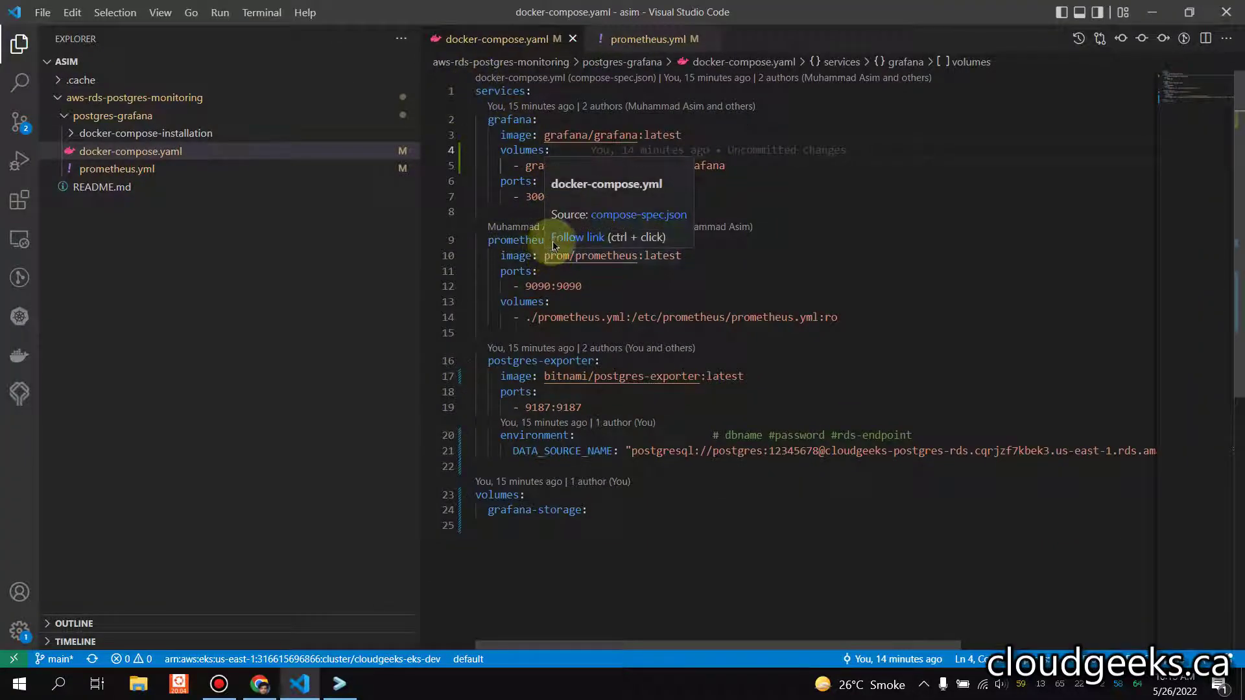
left_click_drag(545, 241, 485, 241)
key("ctrl+c")
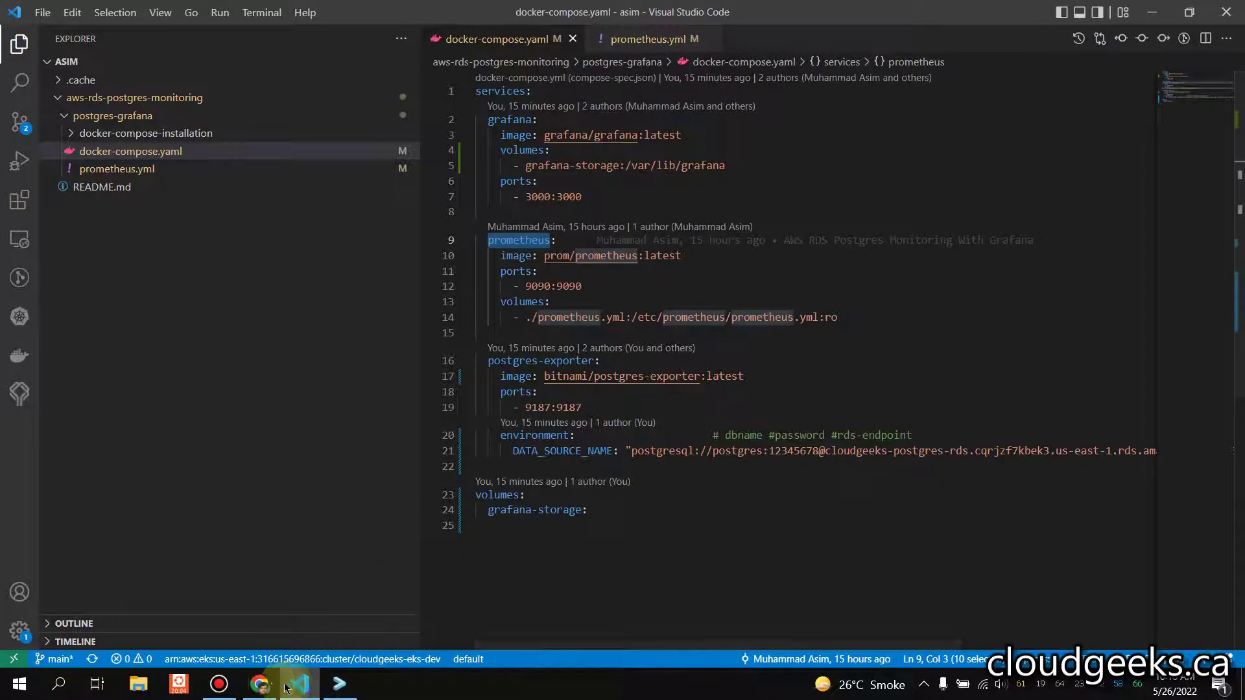
left_click(260, 684)
left_click(371, 403)
key("ctrl+v")
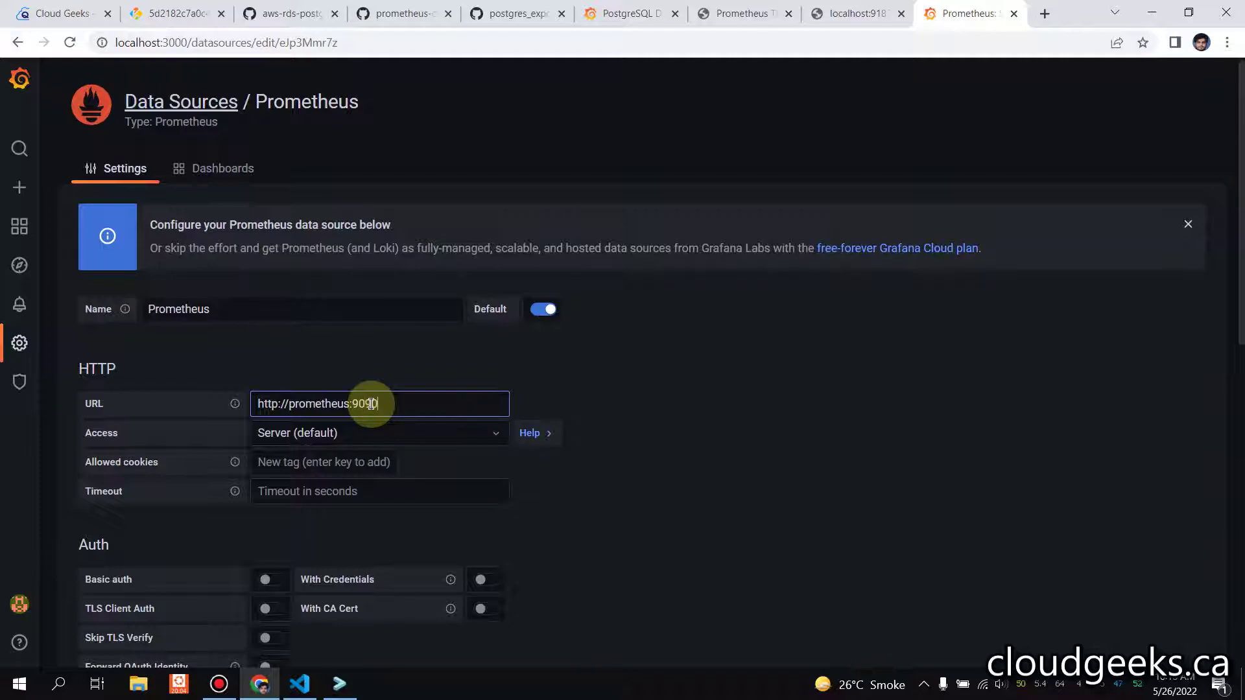
scroll(616, 437, "down", 10)
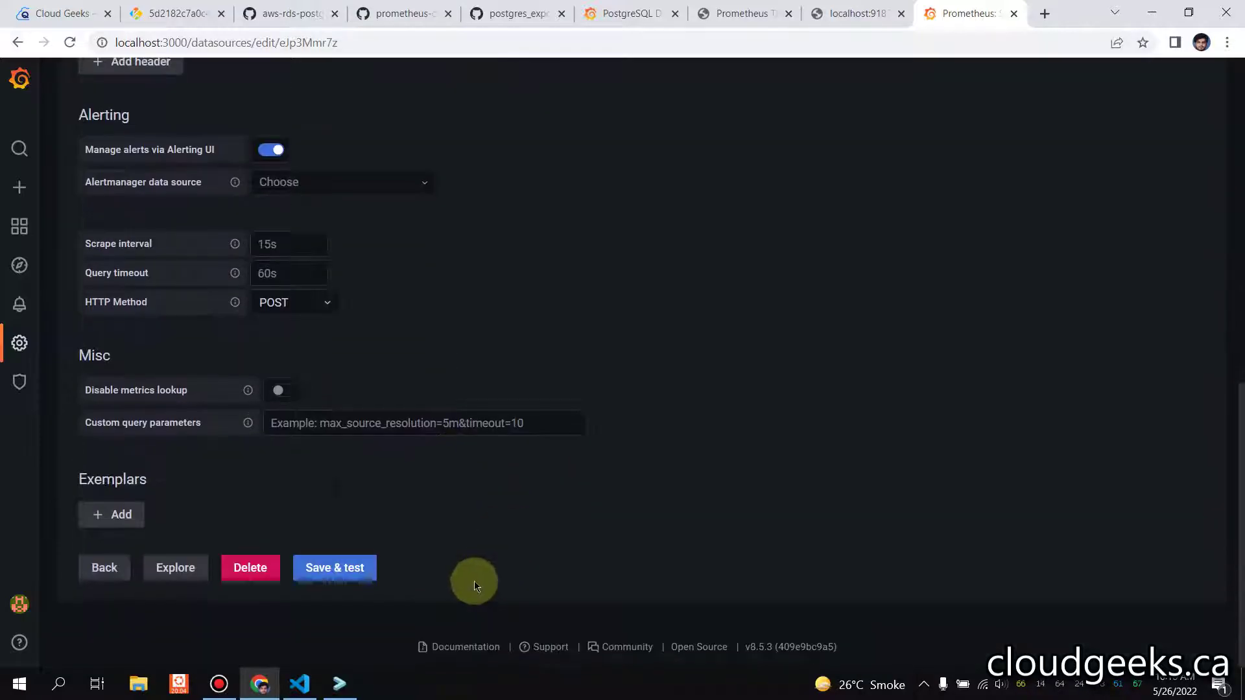
left_click(344, 568)
scroll(745, 334, "down", 2)
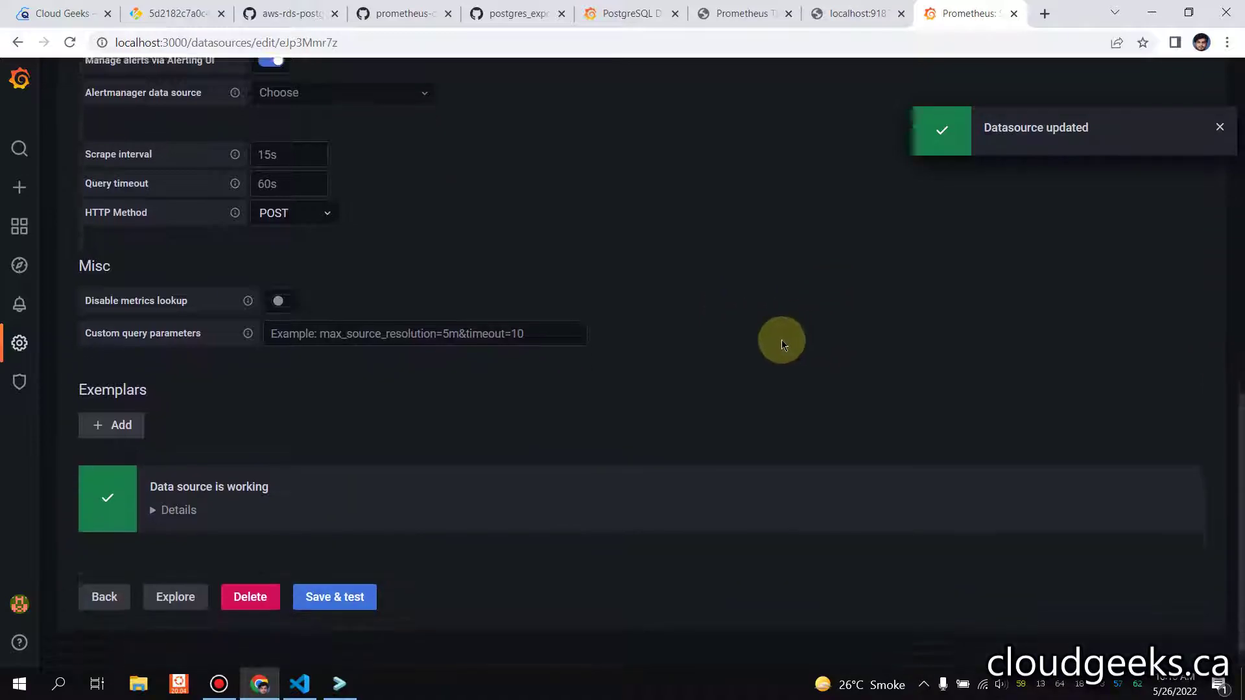
scroll(675, 208, "up", 5)
Load grafana.com dashboard 9628 on the Import page.
mouse_move(20, 191)
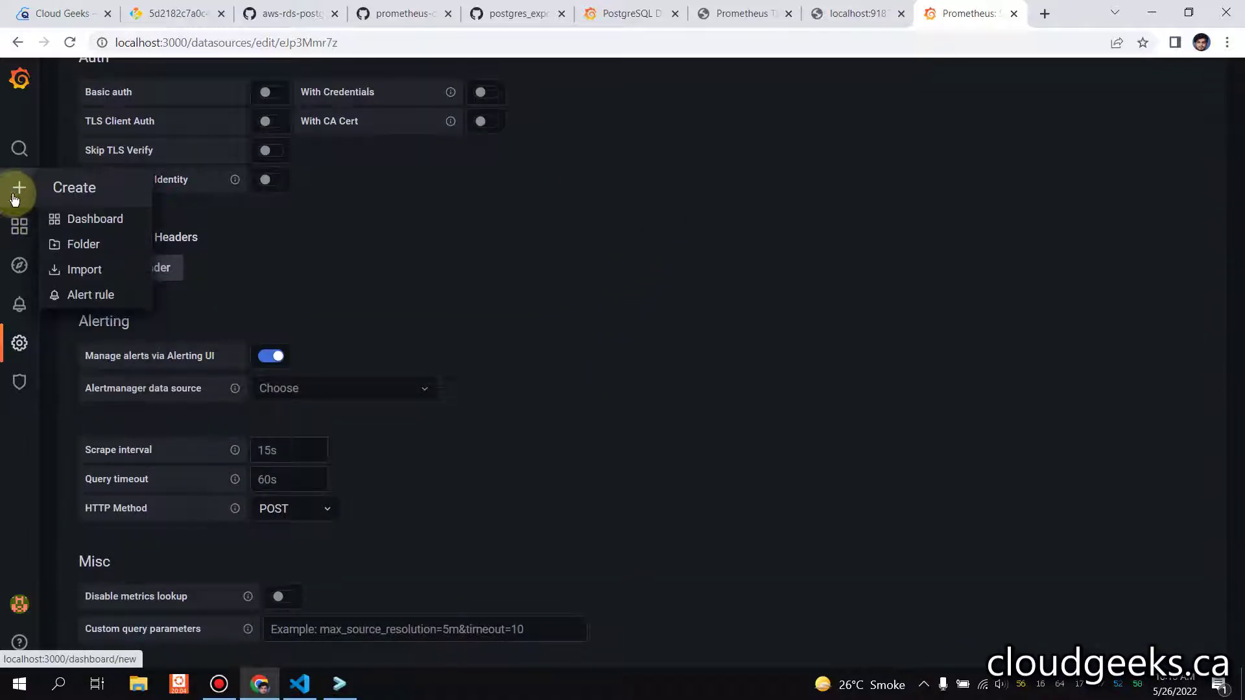
left_click(84, 270)
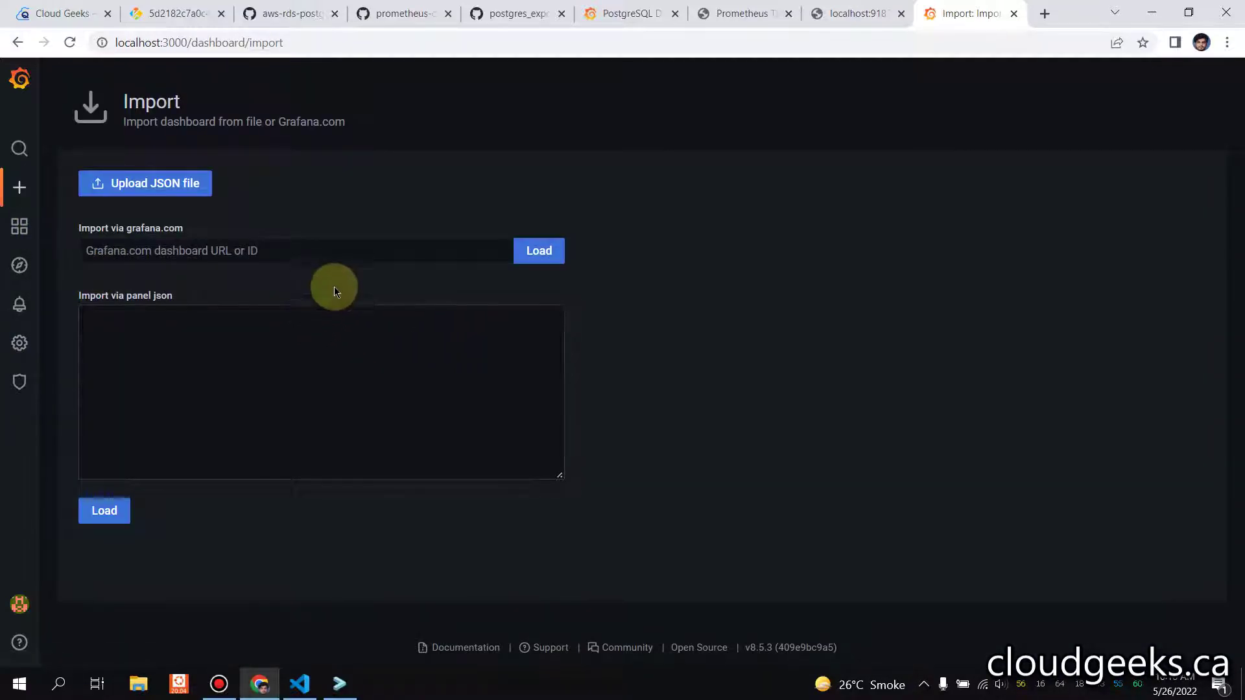
left_click(316, 257)
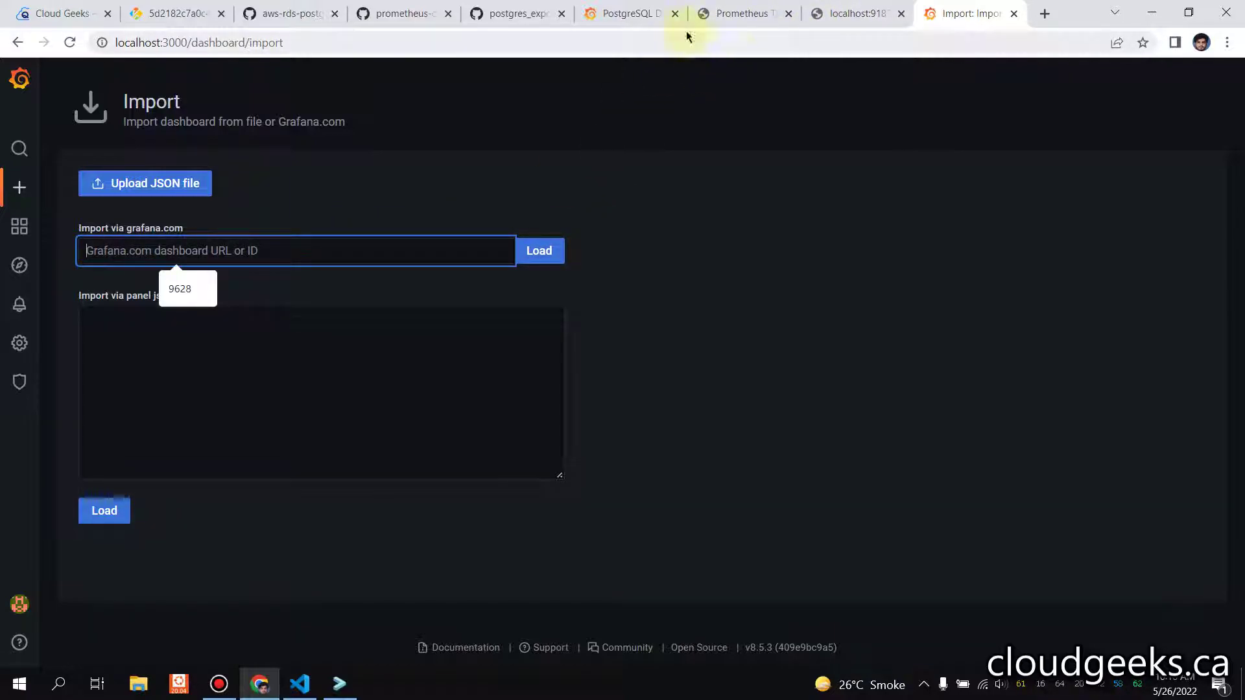
type("9628")
left_click(529, 252)
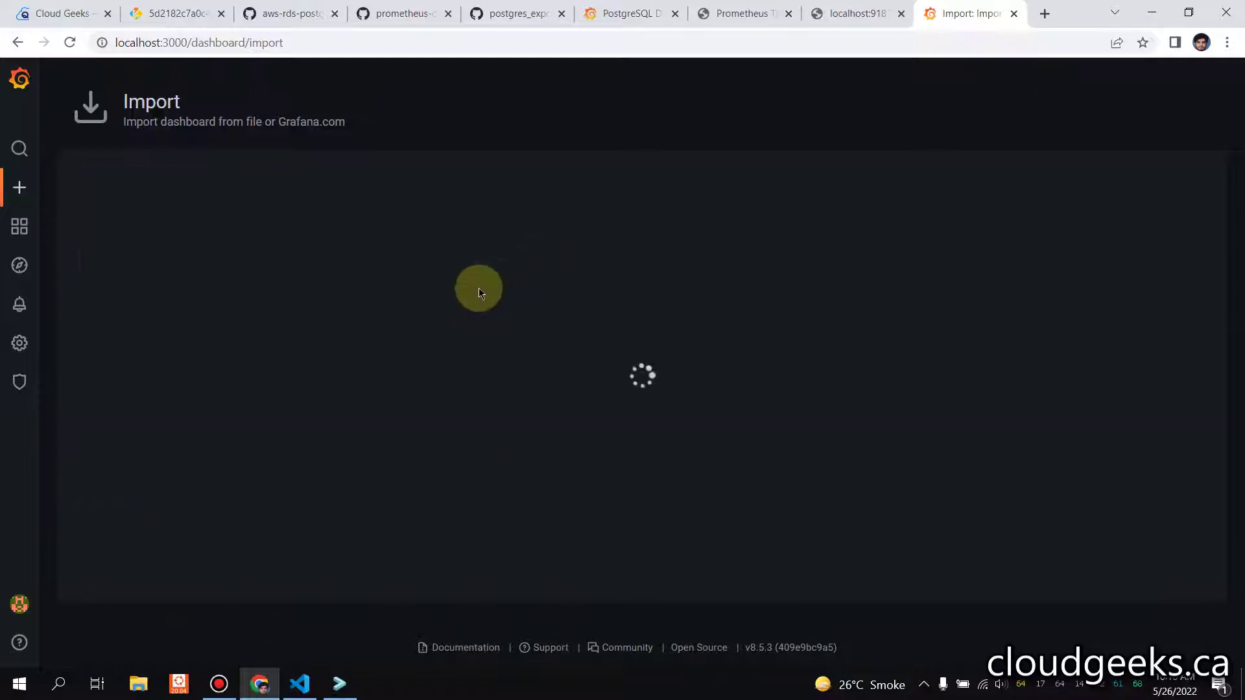
Change the UID to 9628, select Prometheus (default) for DS_PROMETHEUS, and import.
scroll(608, 342, "down", 1)
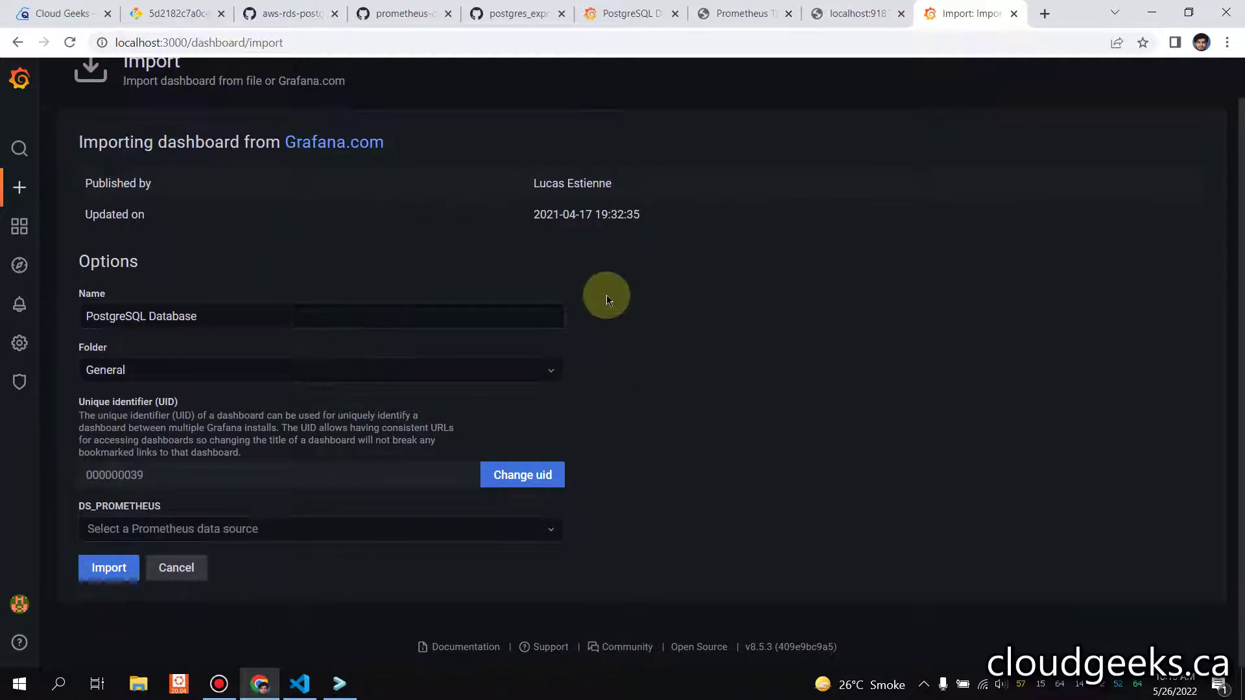
left_click(479, 475)
left_click_drag(386, 478, 77, 425)
key("BackSpace")
type("9628")
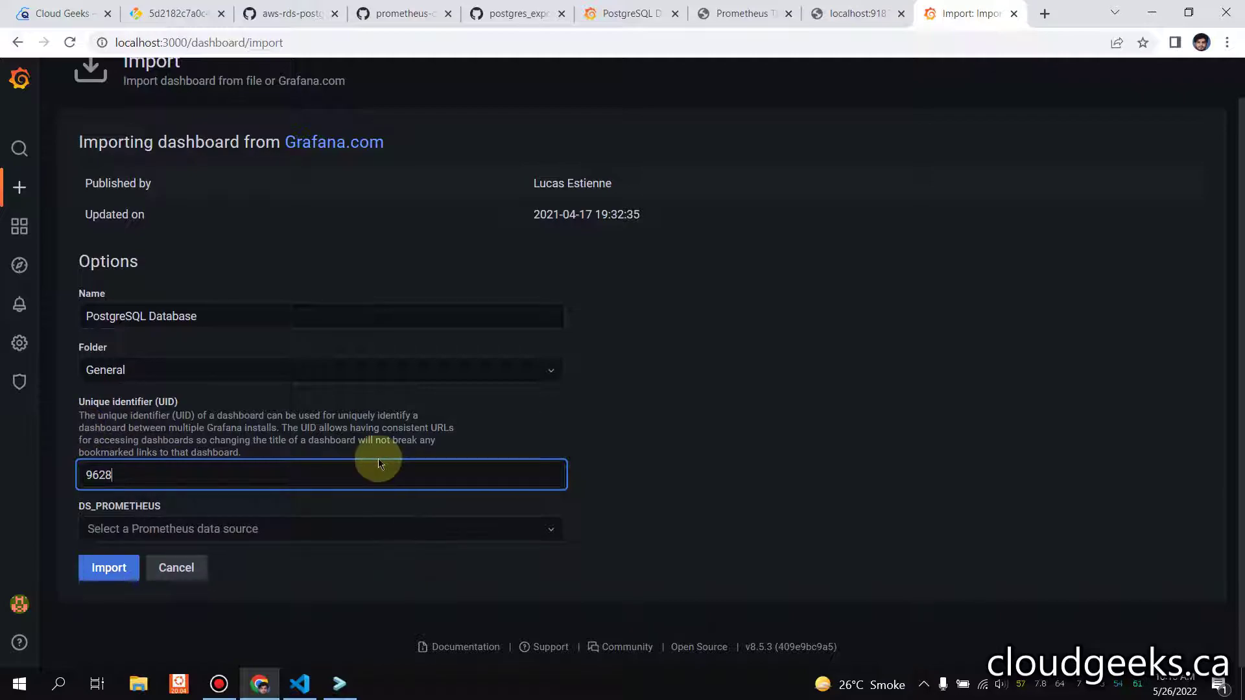
left_click(306, 524)
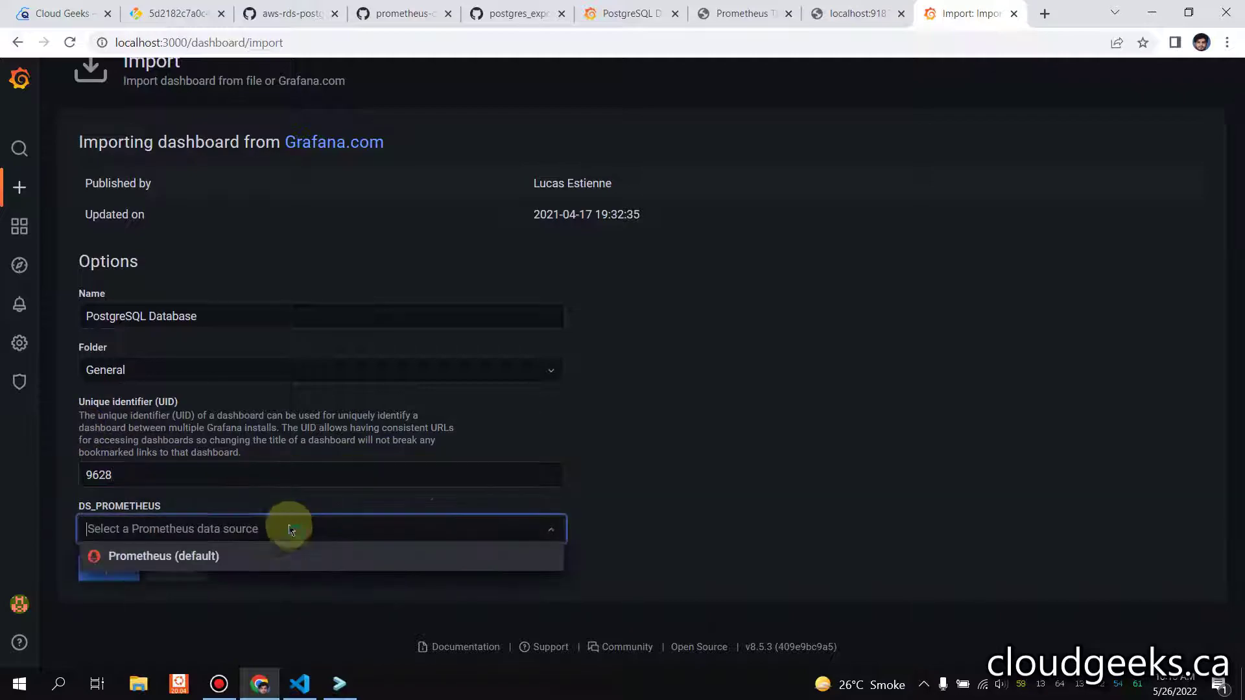
left_click(133, 555)
left_click(102, 567)
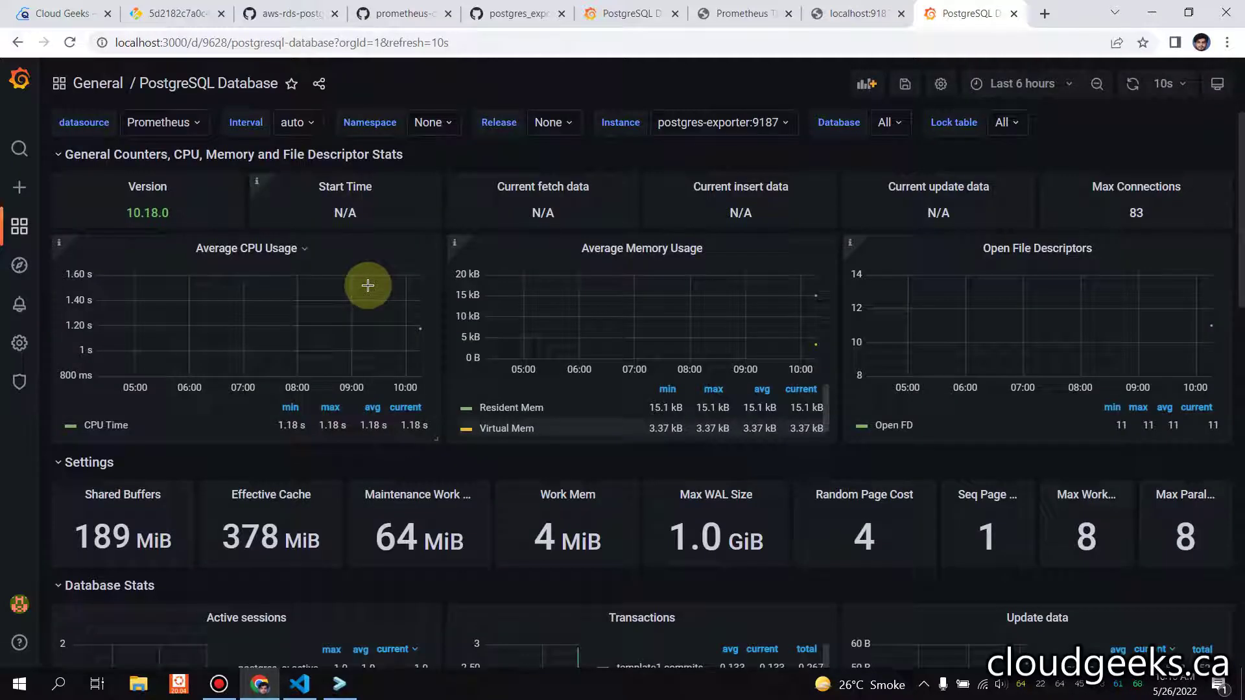
Set the time range to Last 5 minutes and scroll through the CPU, memory, session and transaction panels.
left_click(1037, 83)
left_click(982, 156)
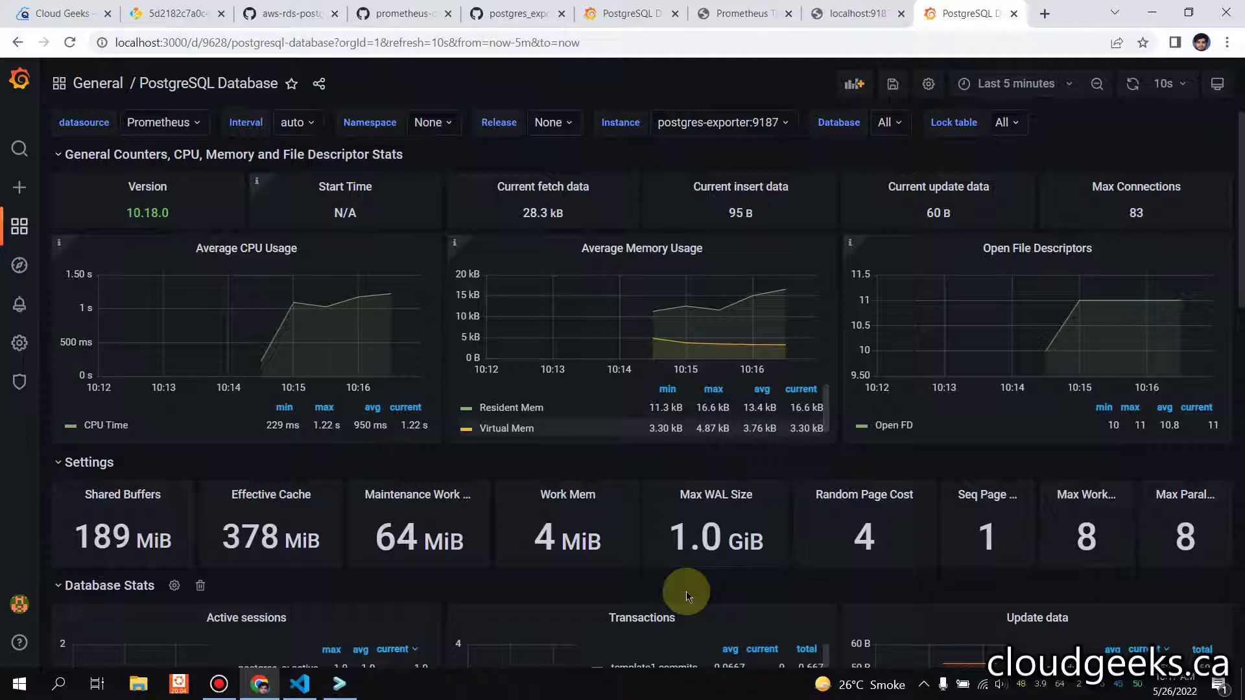
scroll(517, 527, "down", 4)
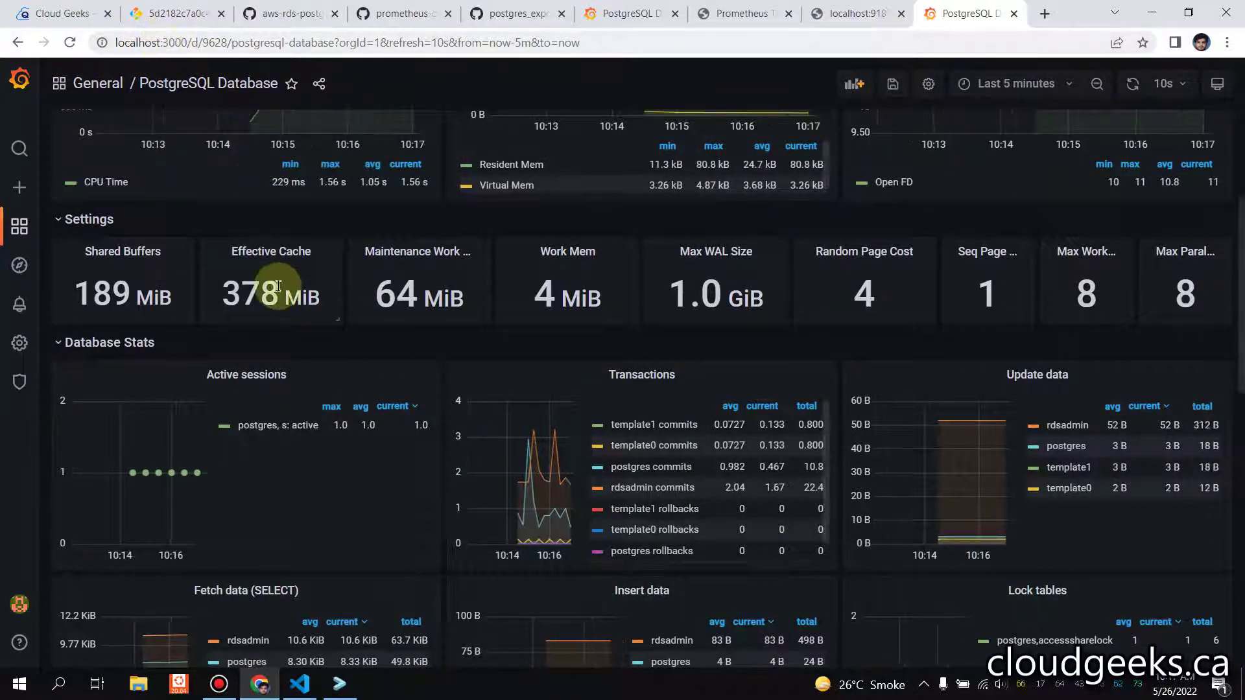
scroll(278, 363, "down", 4)
scroll(368, 569, "down", 3)
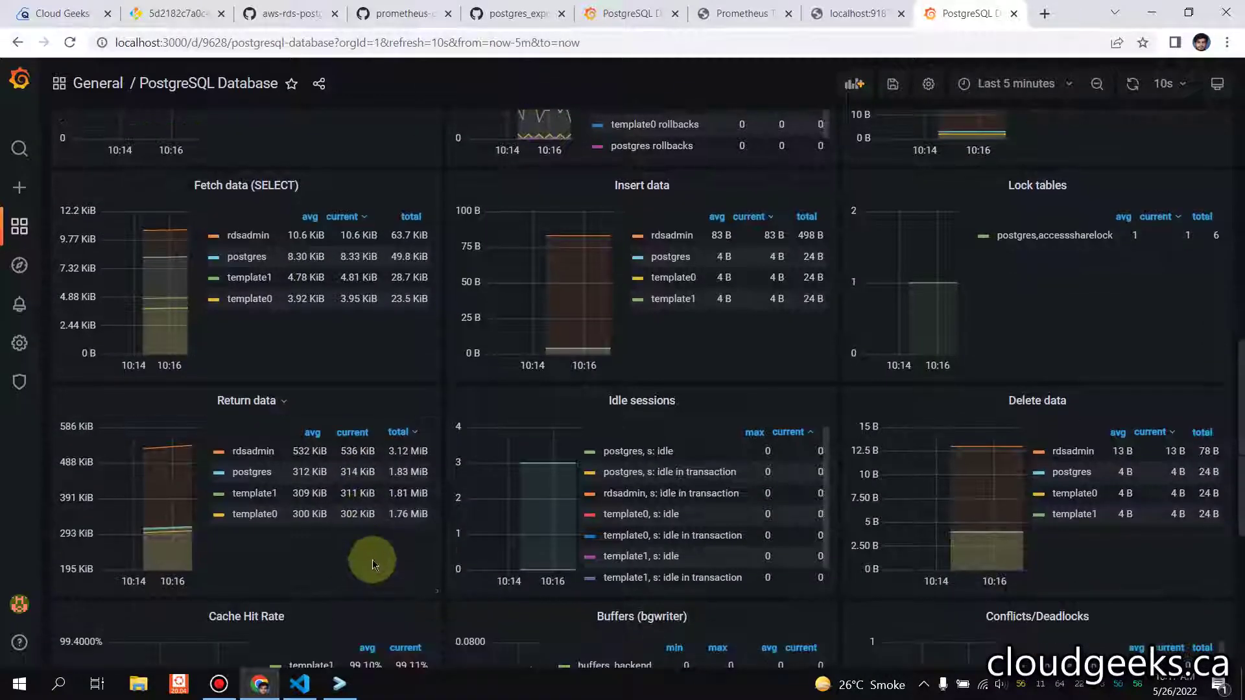
scroll(372, 559, "down", 2)
scroll(368, 532, "up", 6)
scroll(365, 483, "up", 6)
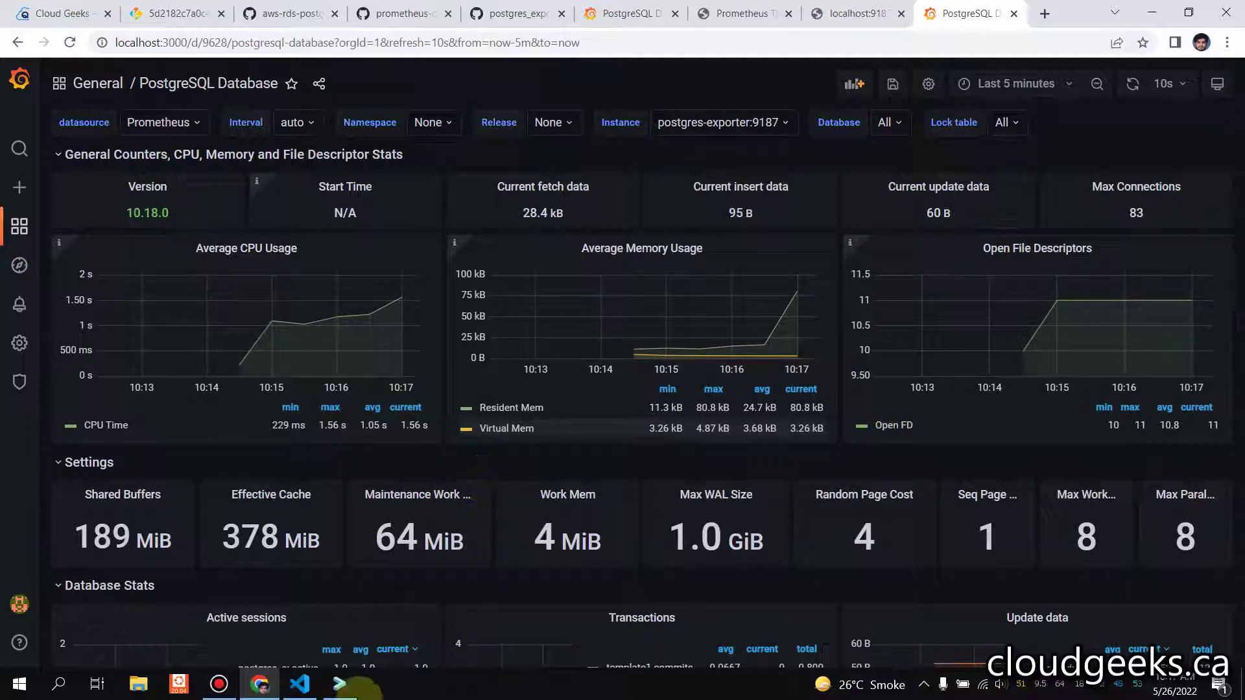
Stop the exporter log follow and rerun docker-compose ps showing all three containers running.
left_click(339, 684)
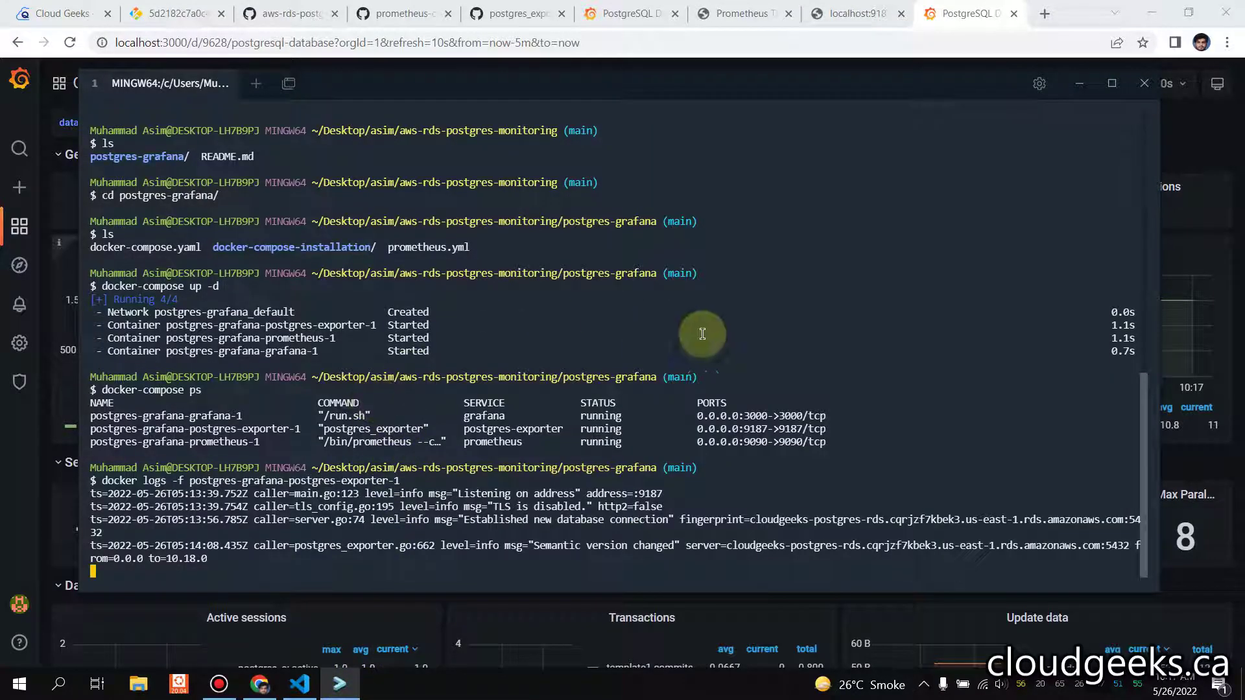
key("ctrl+c")
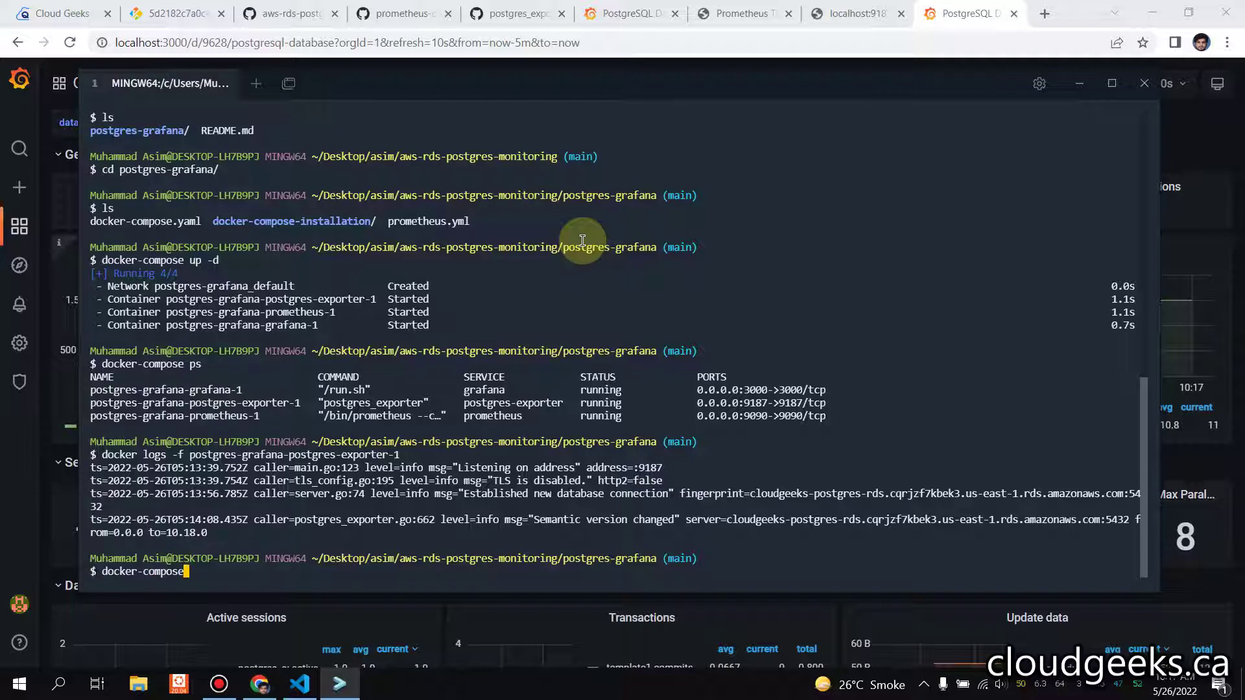
type("docker-compose ps")
key("Return")
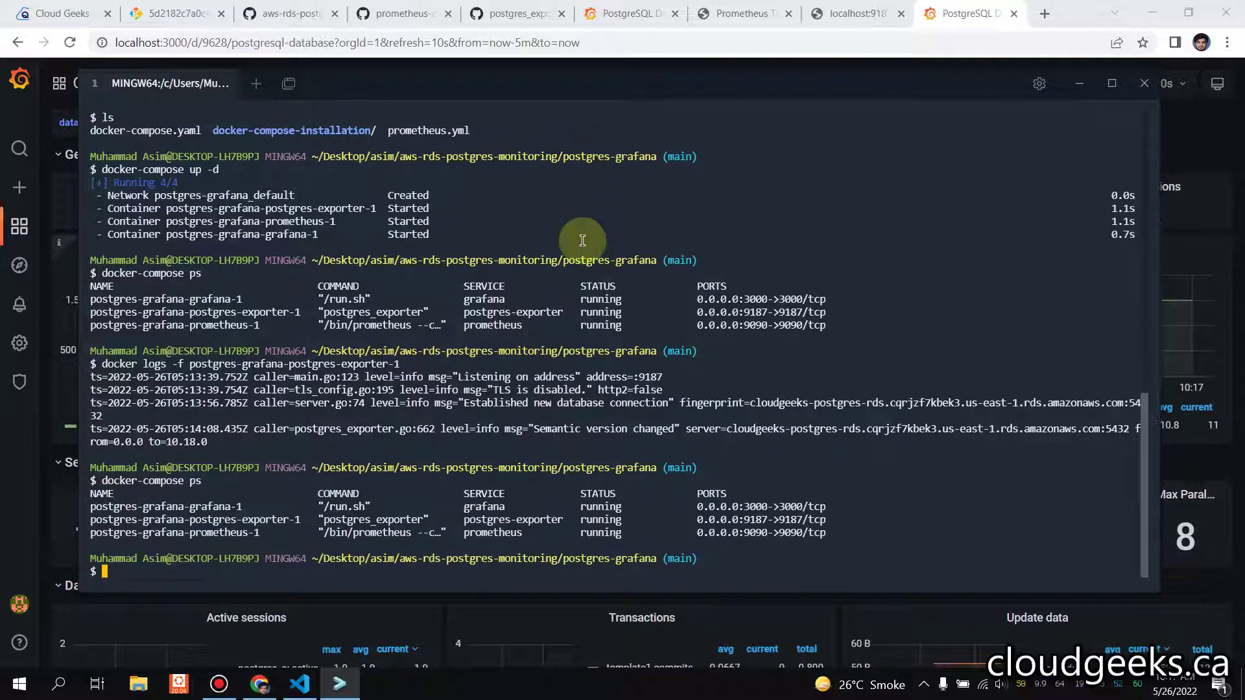
left_click(857, 13)
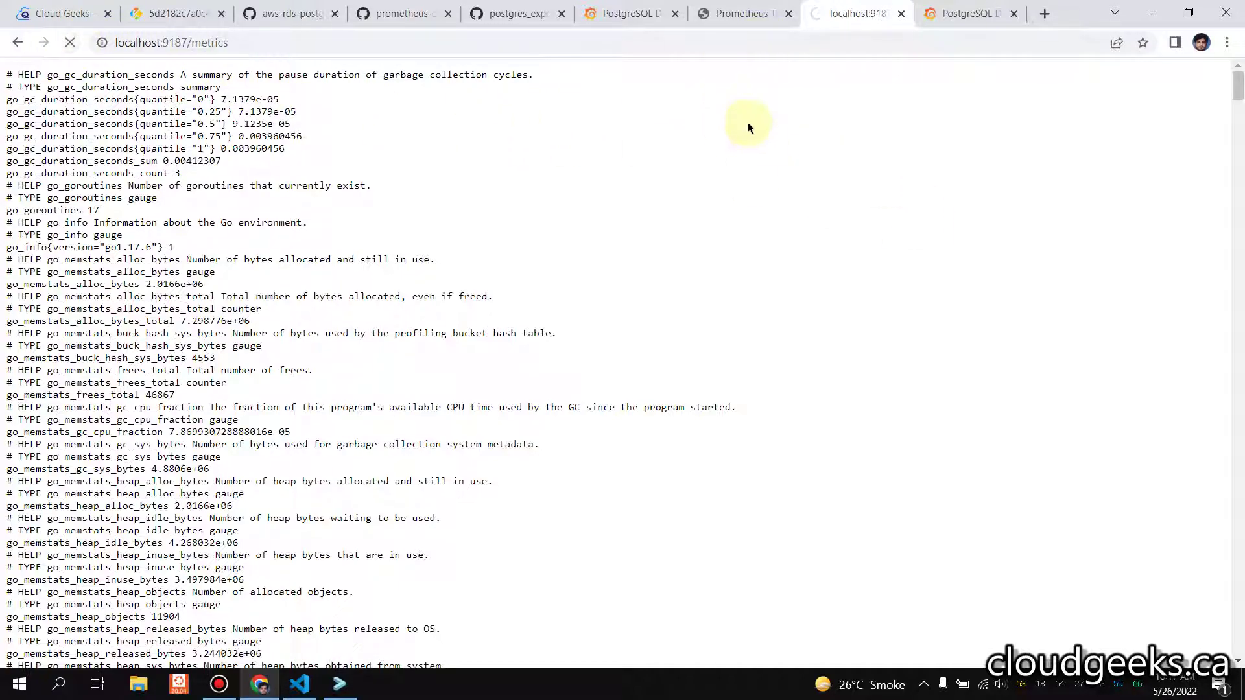
Reload Prometheus Targets to confirm postgres-exporter and prometheus are UP, then return to the Grafana dashboard.
left_click(733, 13)
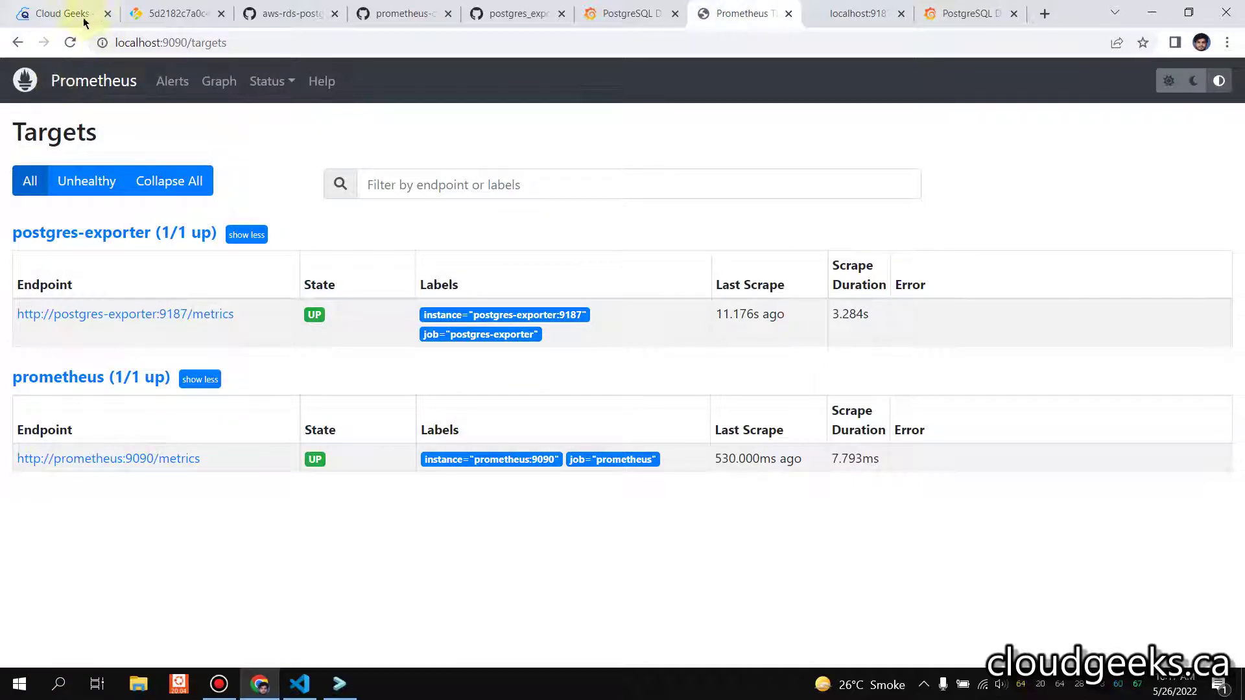
left_click(69, 42)
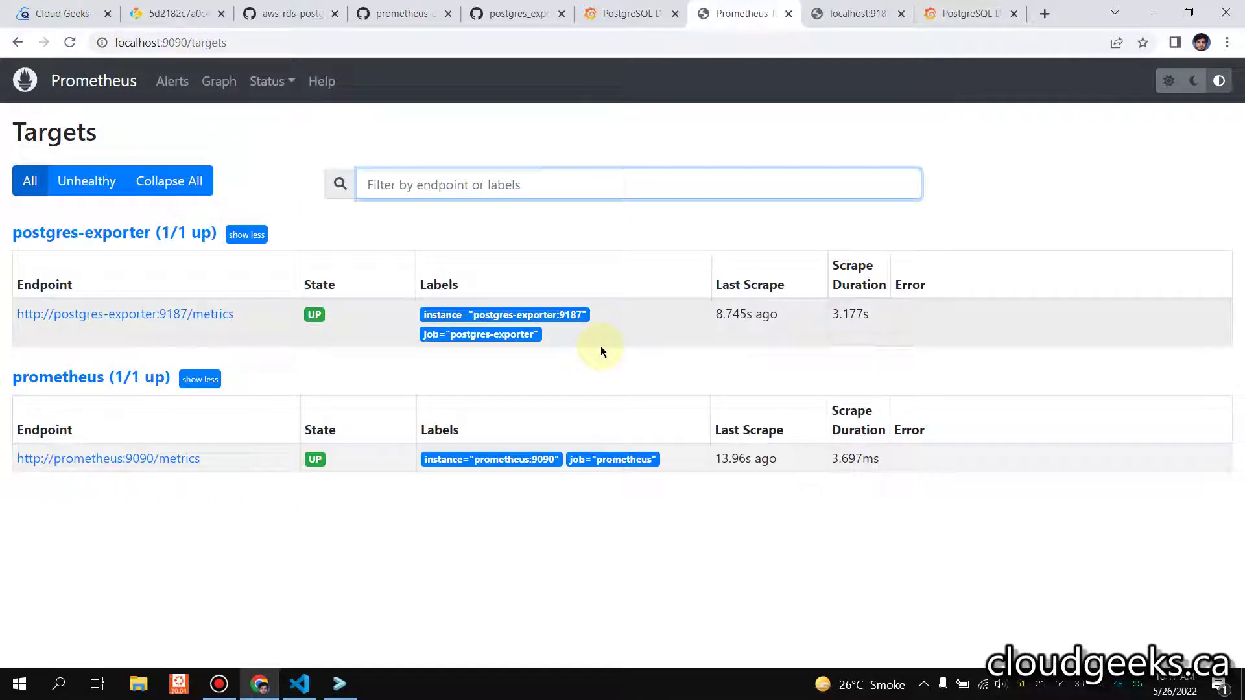
left_click(959, 13)
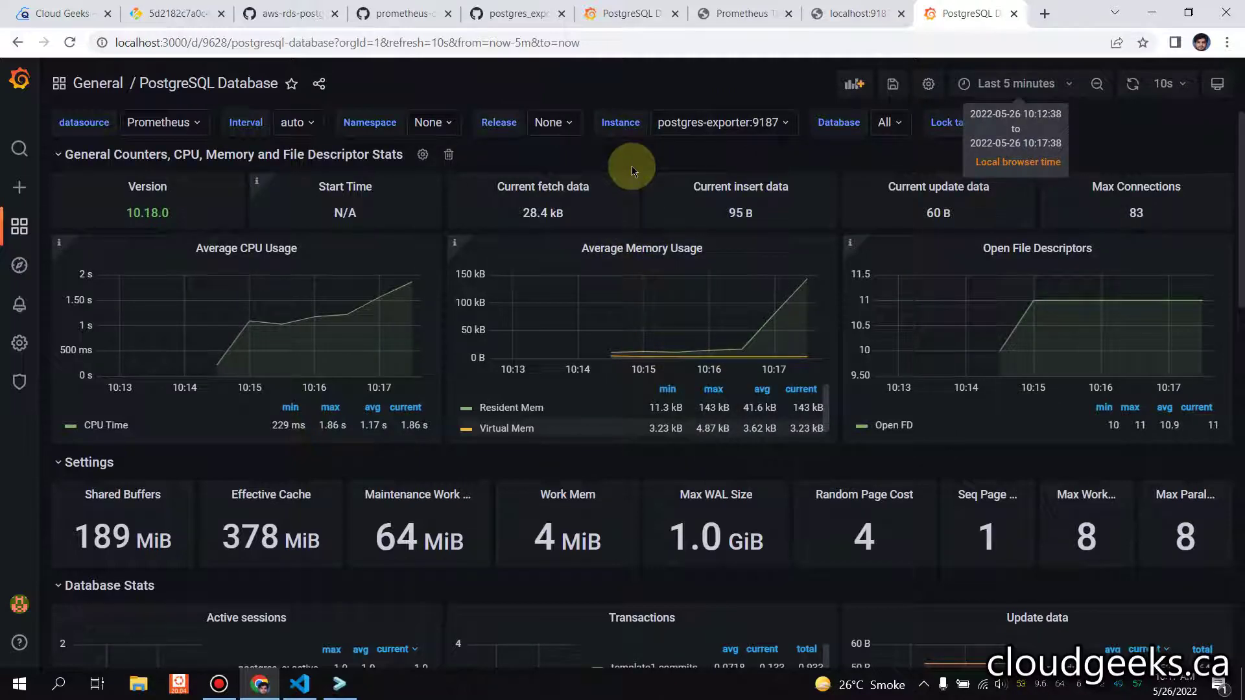
Match the DATA_SOURCE_NAME hostname on line 21 of docker-compose.yaml against the cloudgeeks-postgres-rds endpoint.
left_click(173, 14)
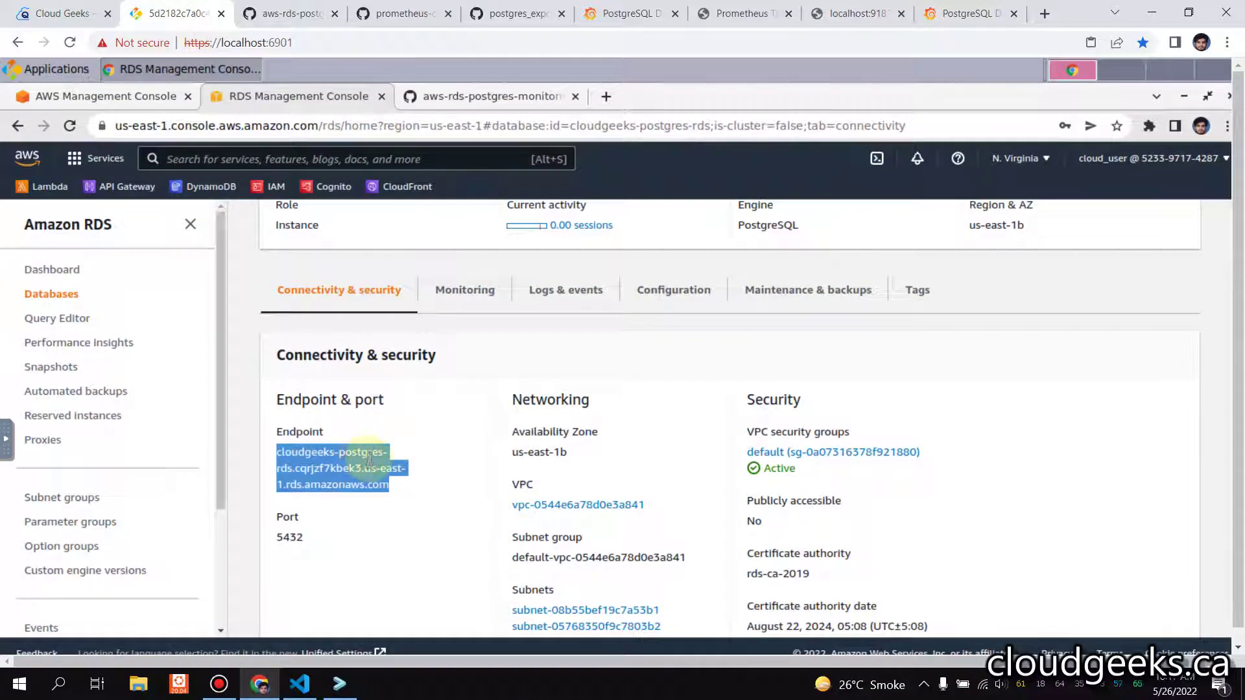
left_click(299, 684)
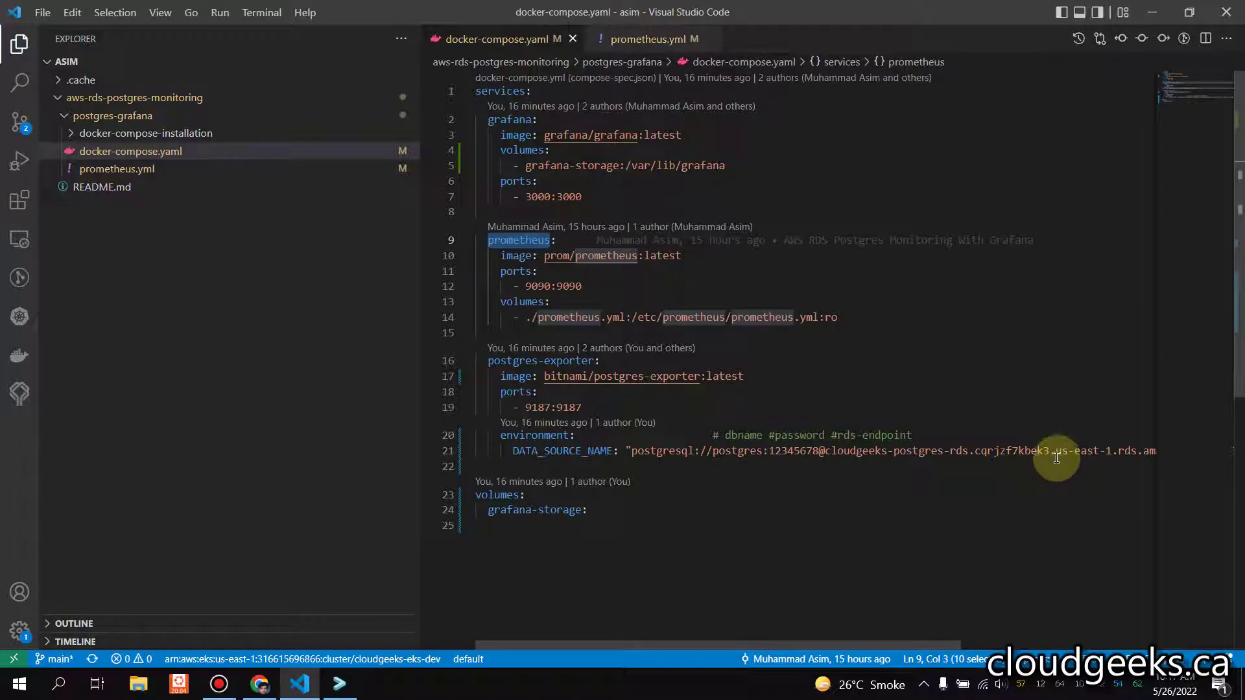
left_click_drag(1047, 455, 830, 454)
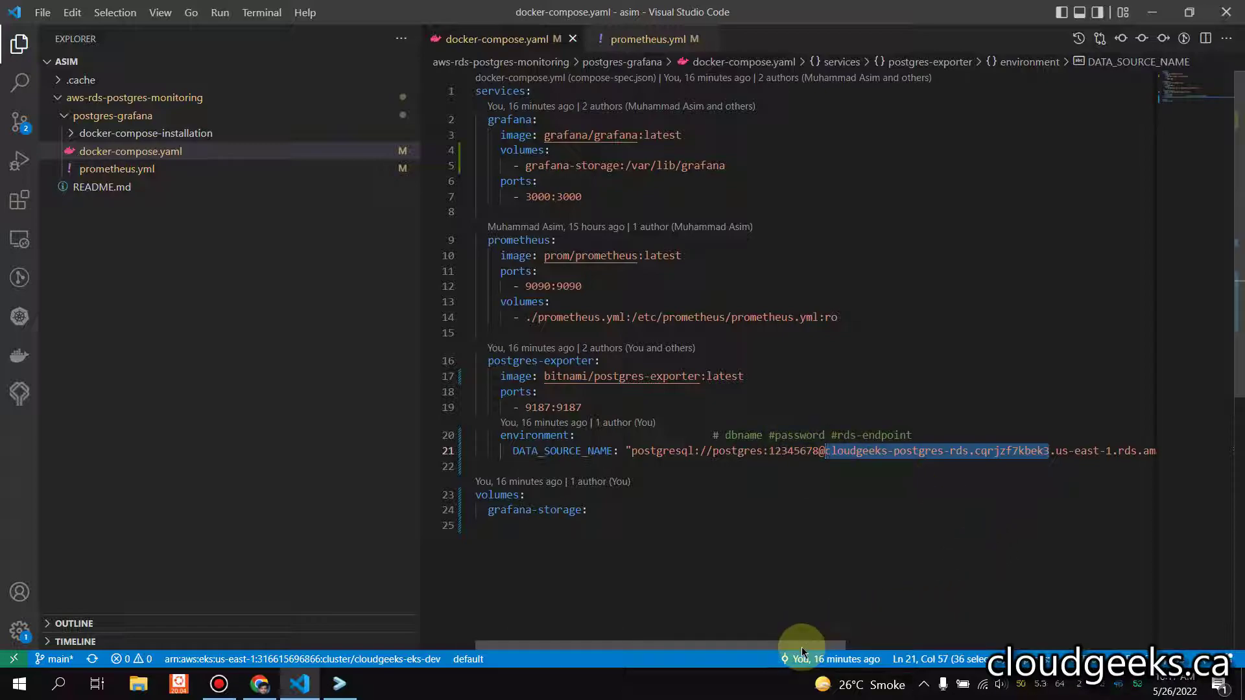
left_click(1152, 12)
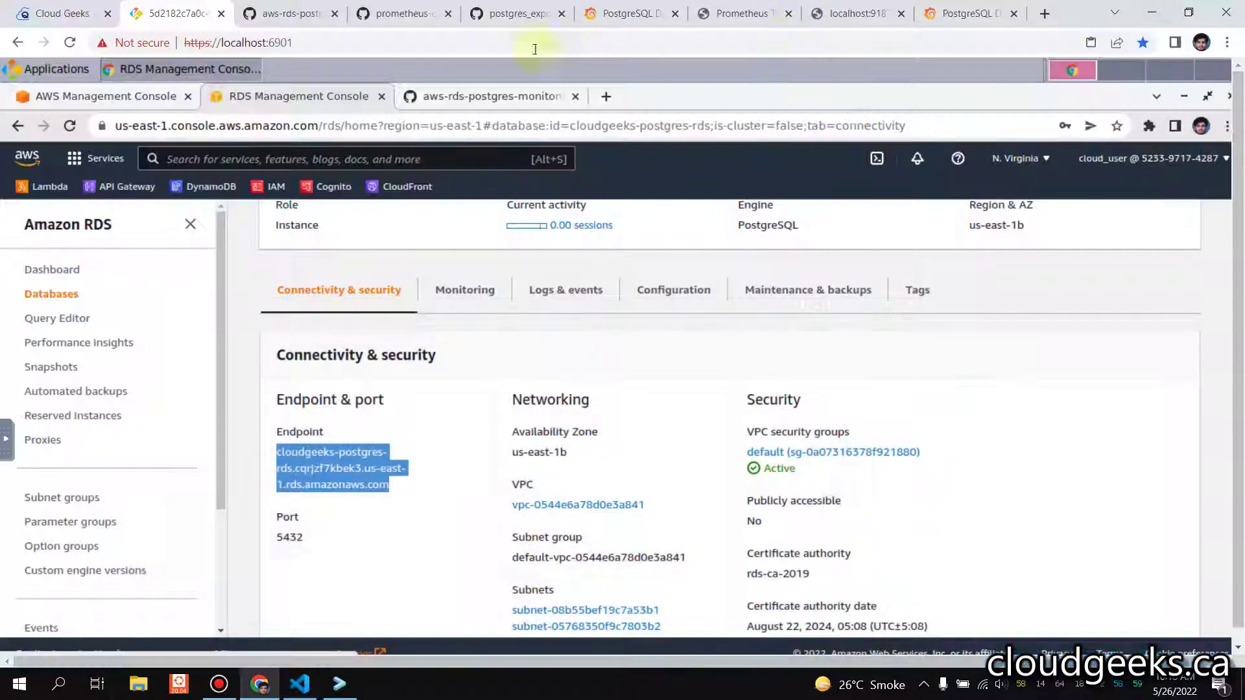
Reload cloudgeeks-postgres-rds to confirm status Available and publicly accessible Yes, then return to Grafana.
left_click(1016, 424)
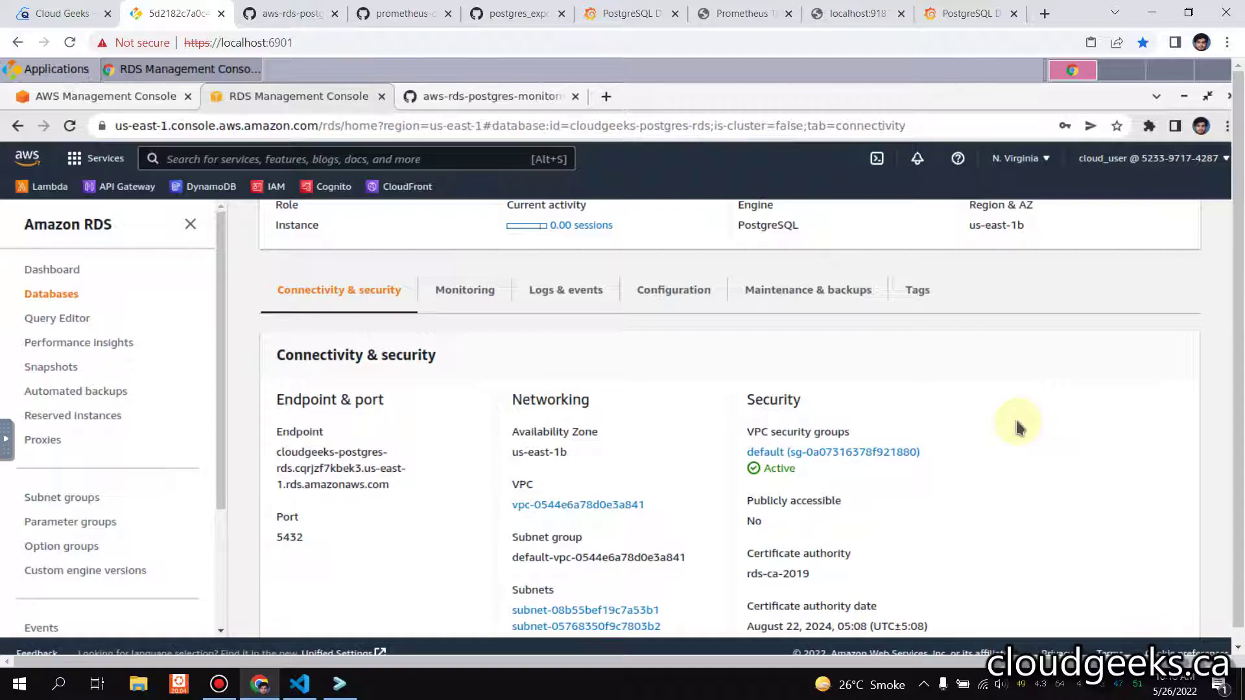
left_click(69, 125)
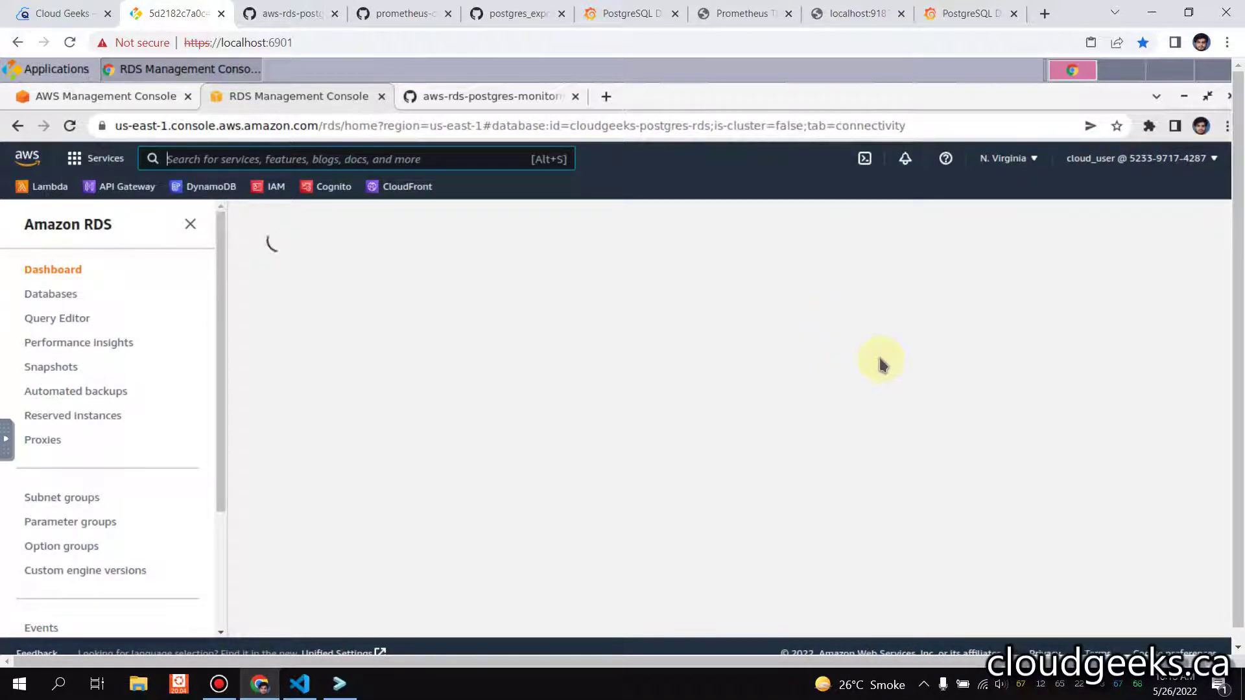
scroll(879, 365, "down", 3)
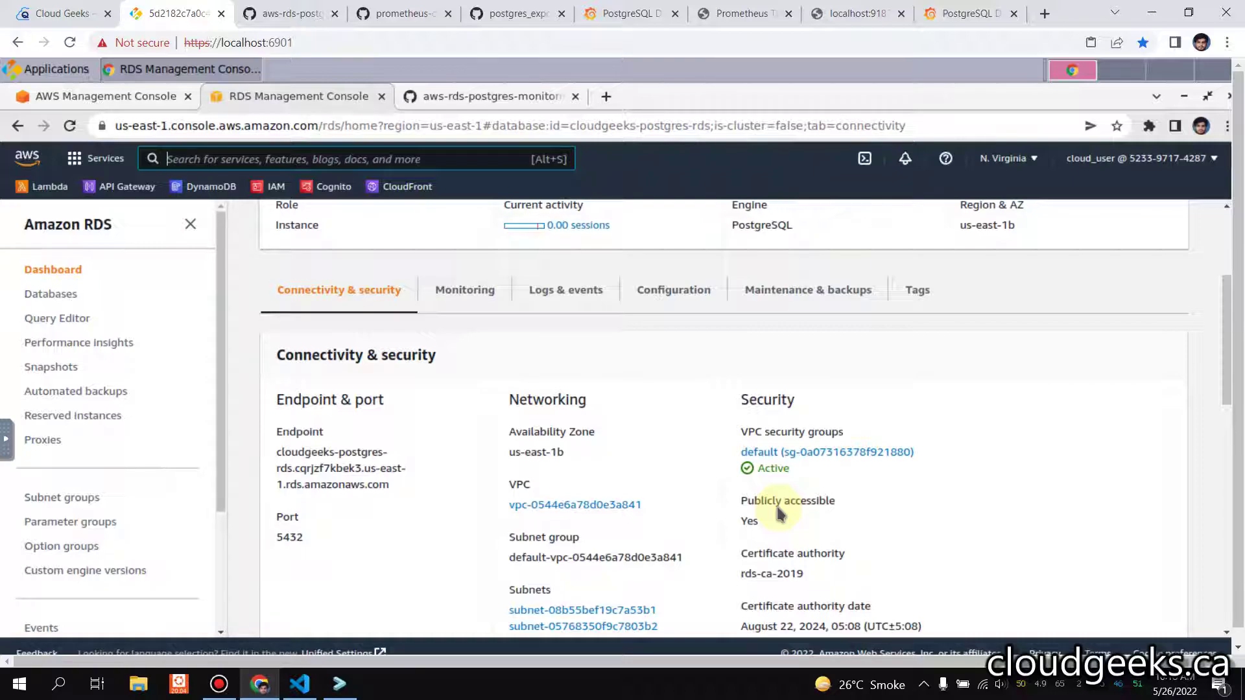
scroll(787, 506, "up", 4)
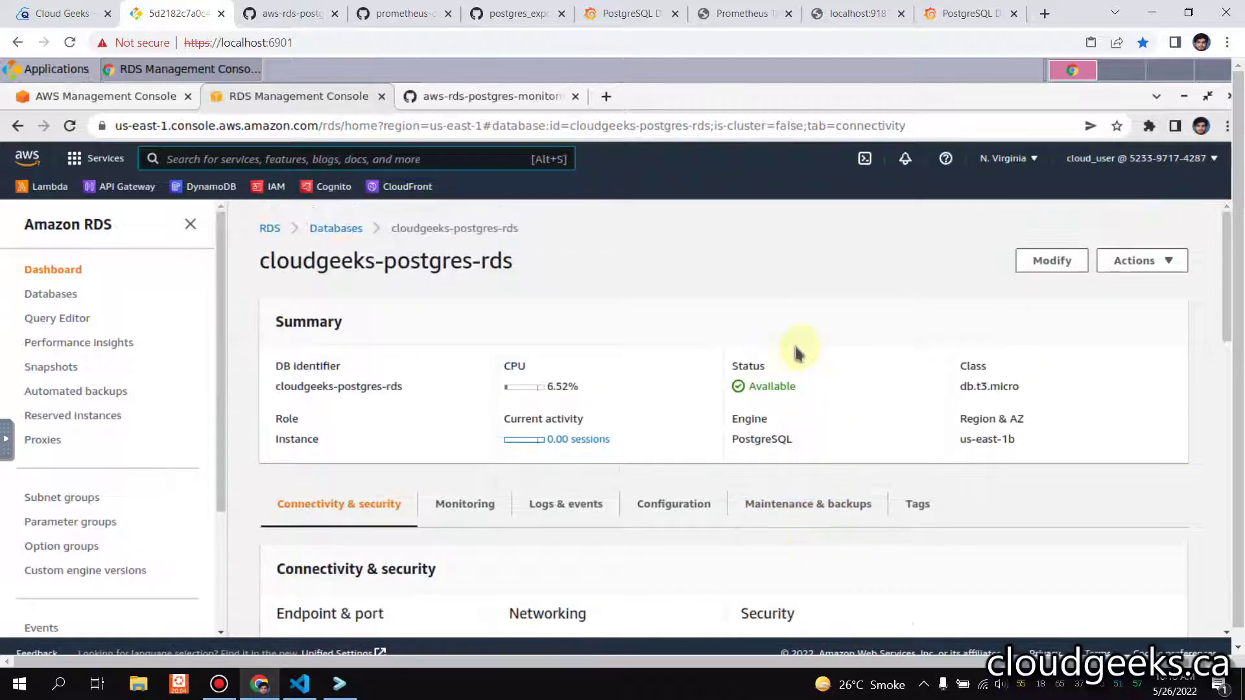
left_click(963, 6)
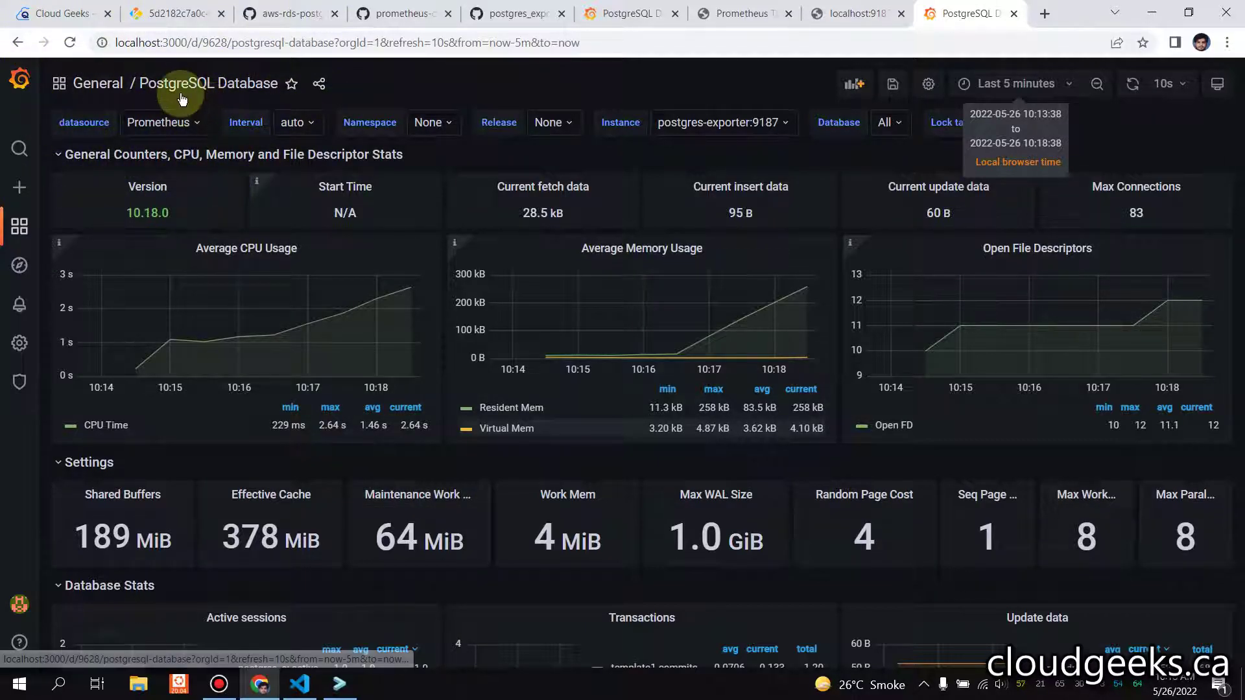
Highlight the grafana-storage:/var/lib/grafana volume entry on line 5 of docker-compose.yaml.
left_click(339, 683)
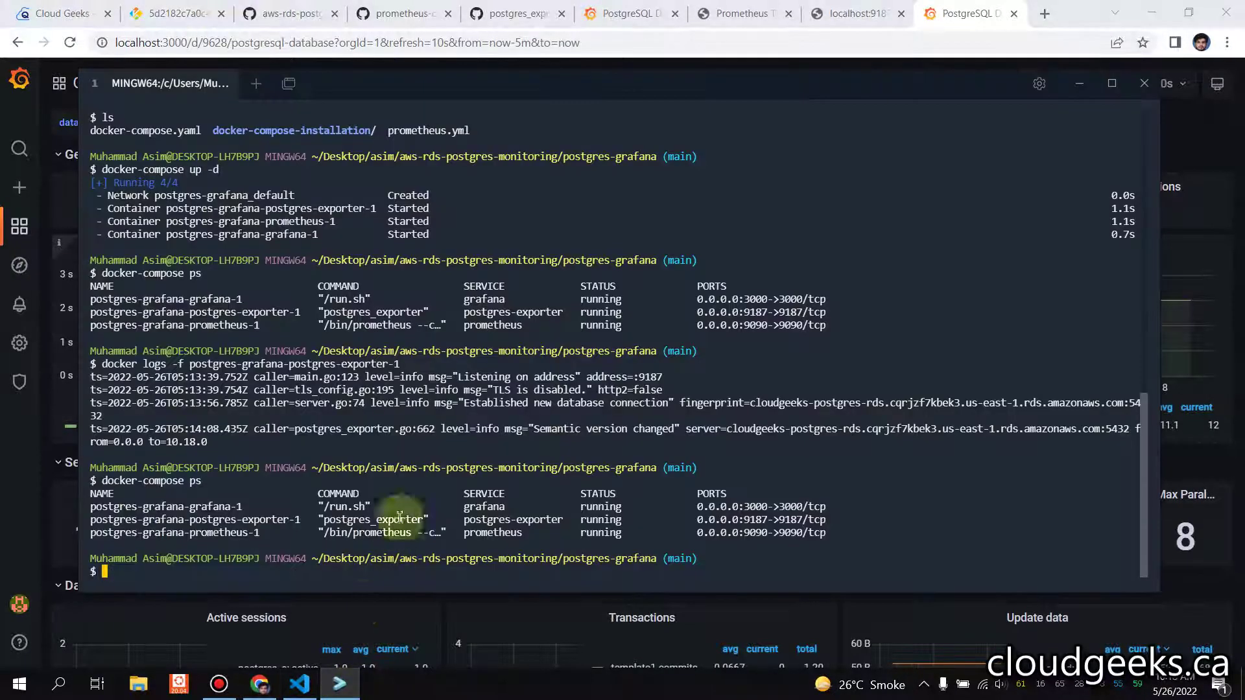
left_click(298, 684)
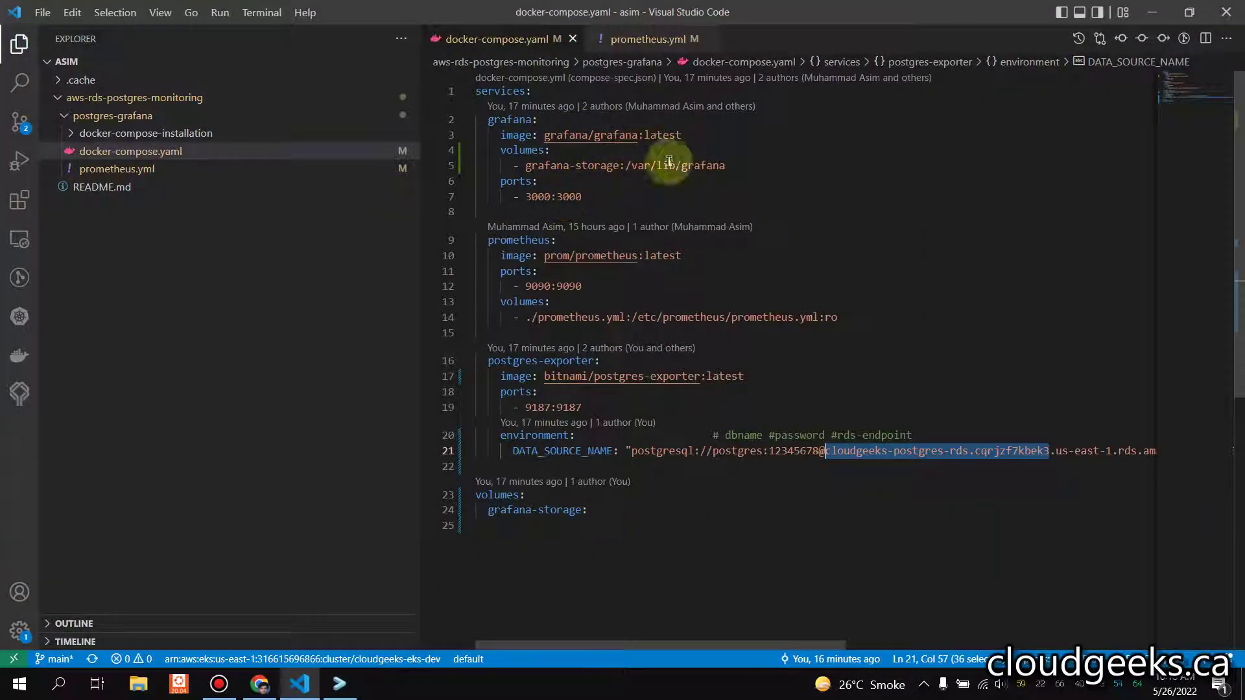
left_click_drag(743, 165, 505, 164)
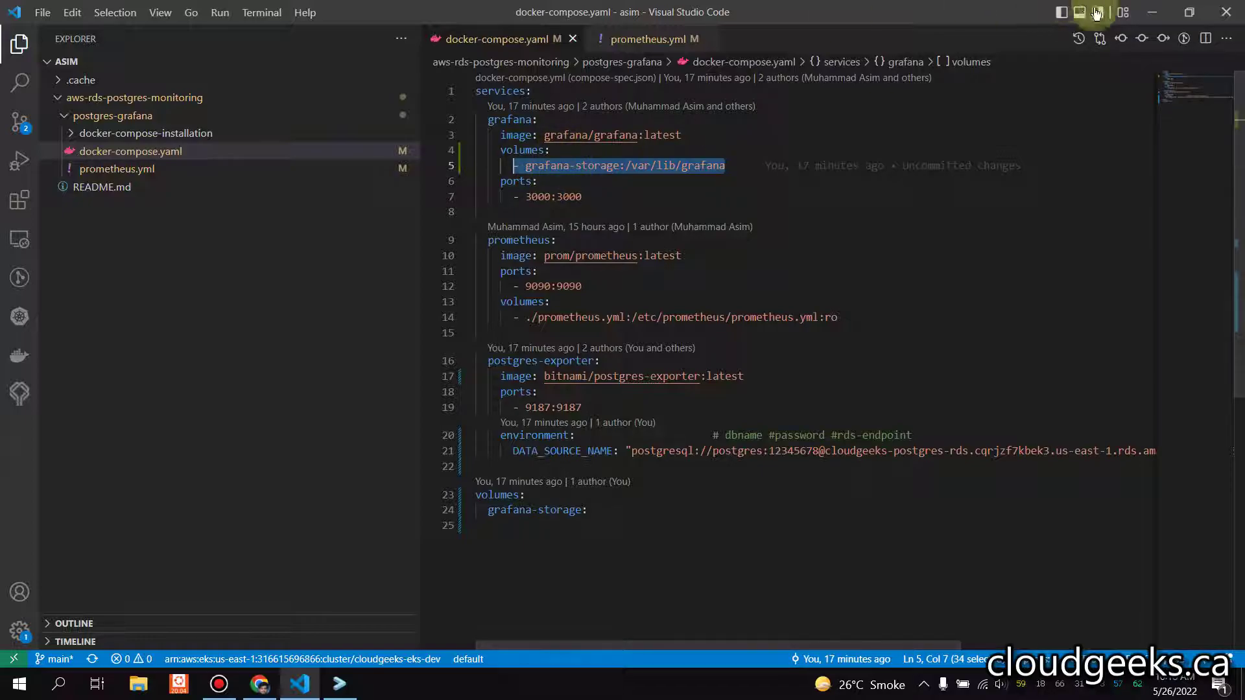
left_click(1151, 12)
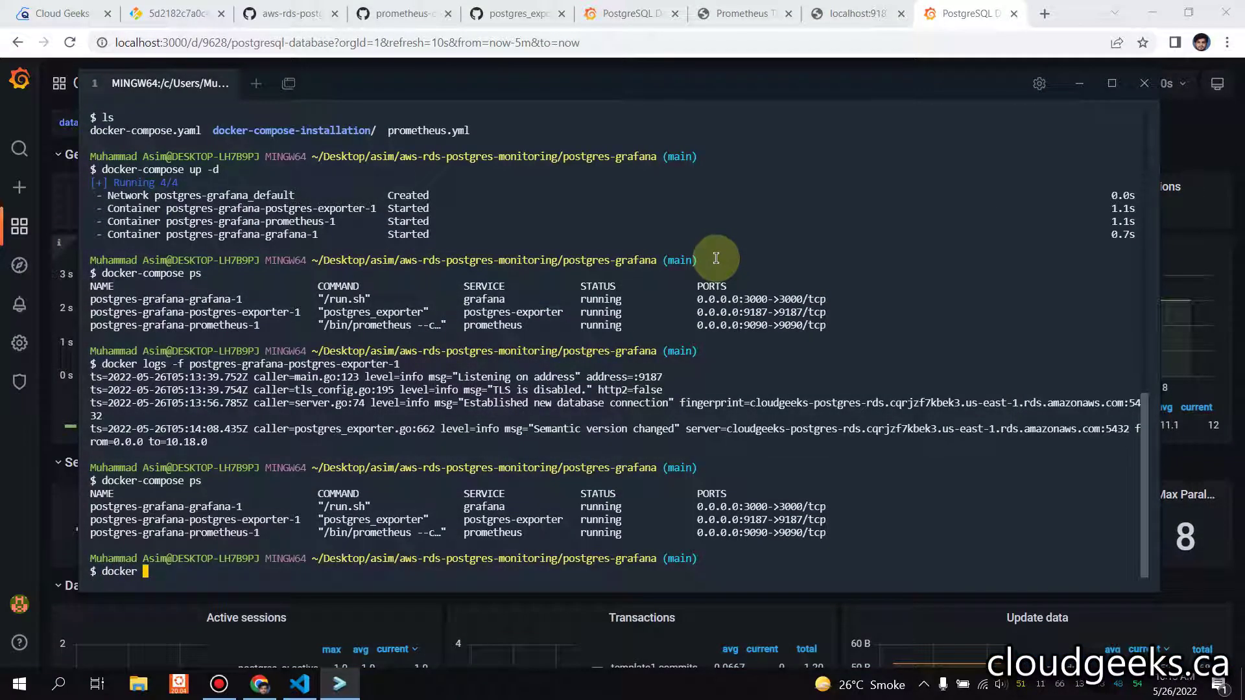
Enlarge the terminal font and run docker volume ls to list local volumes.
scroll(716, 257, "up", 10)
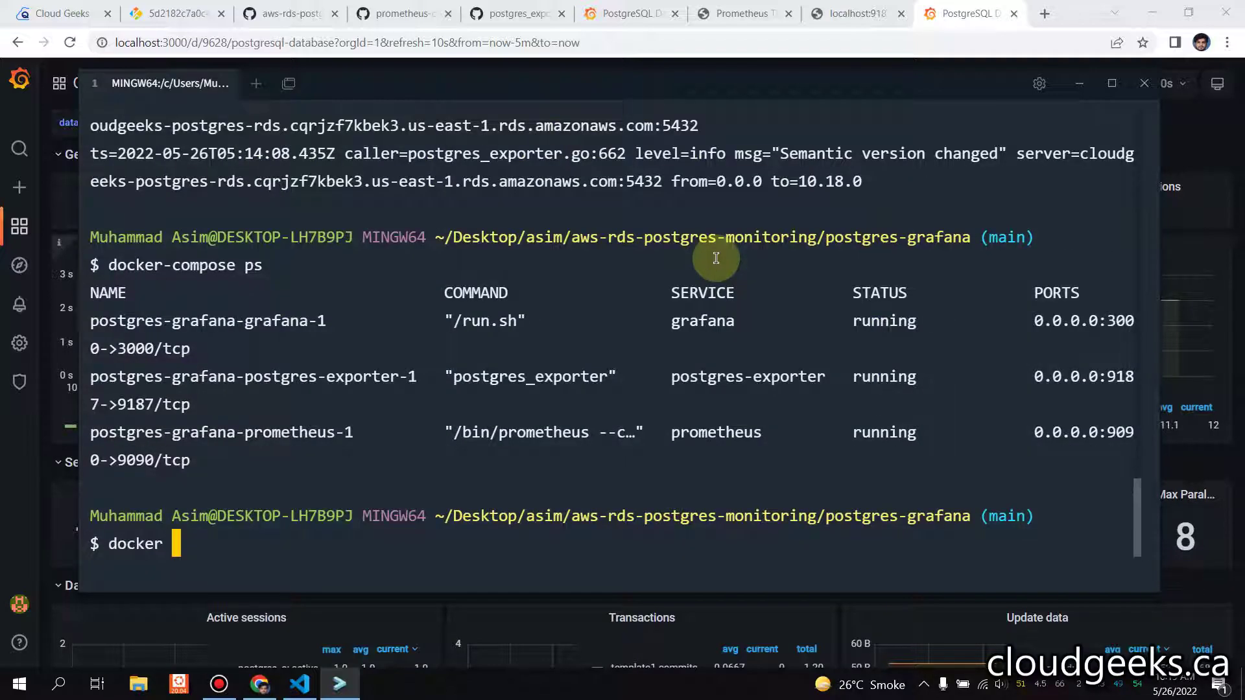
type("volume ls")
key("Return")
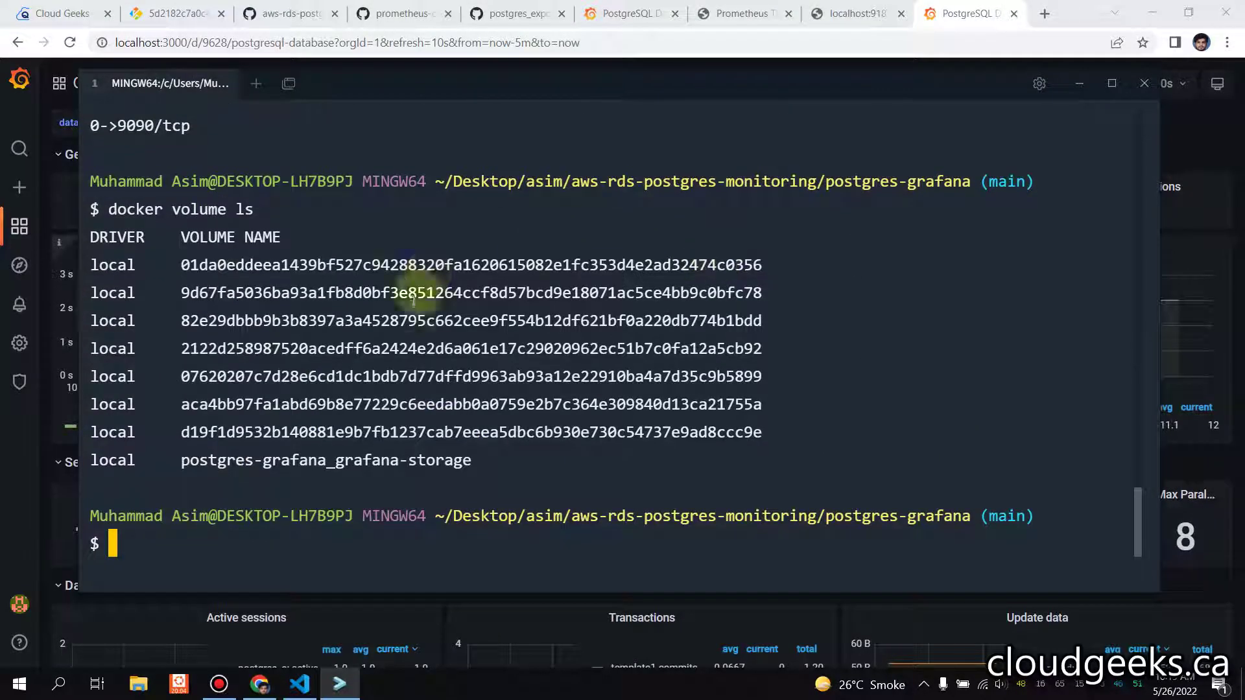
Highlight the postgres-grafana_grafana-storage volume and compare it with the compose file's grafana-storage entry.
left_click_drag(444, 461, 339, 461)
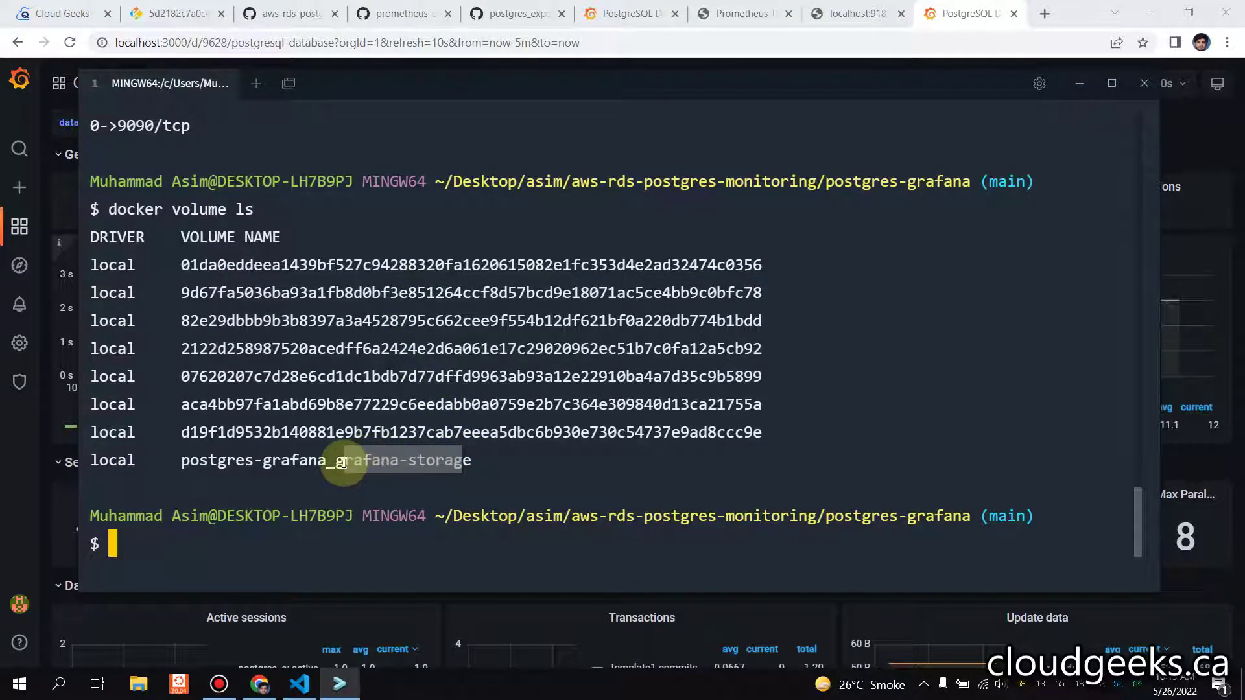
double_click(341, 462)
left_click(341, 462)
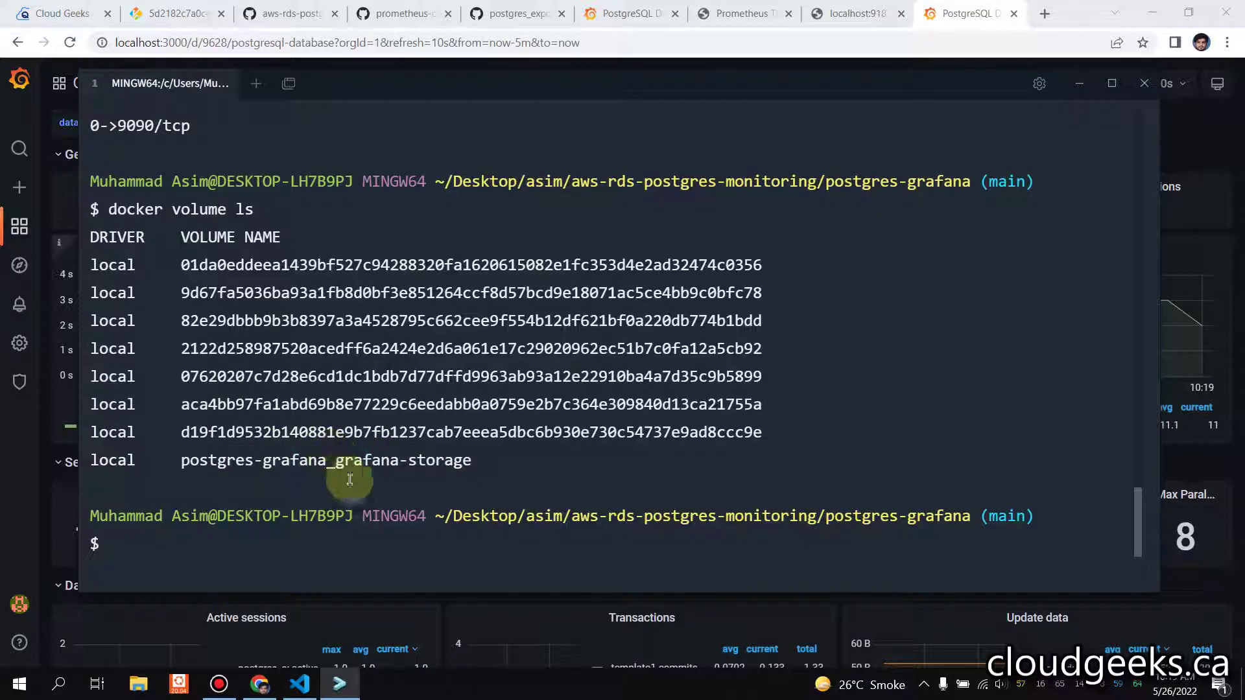
left_click_drag(338, 461, 472, 462)
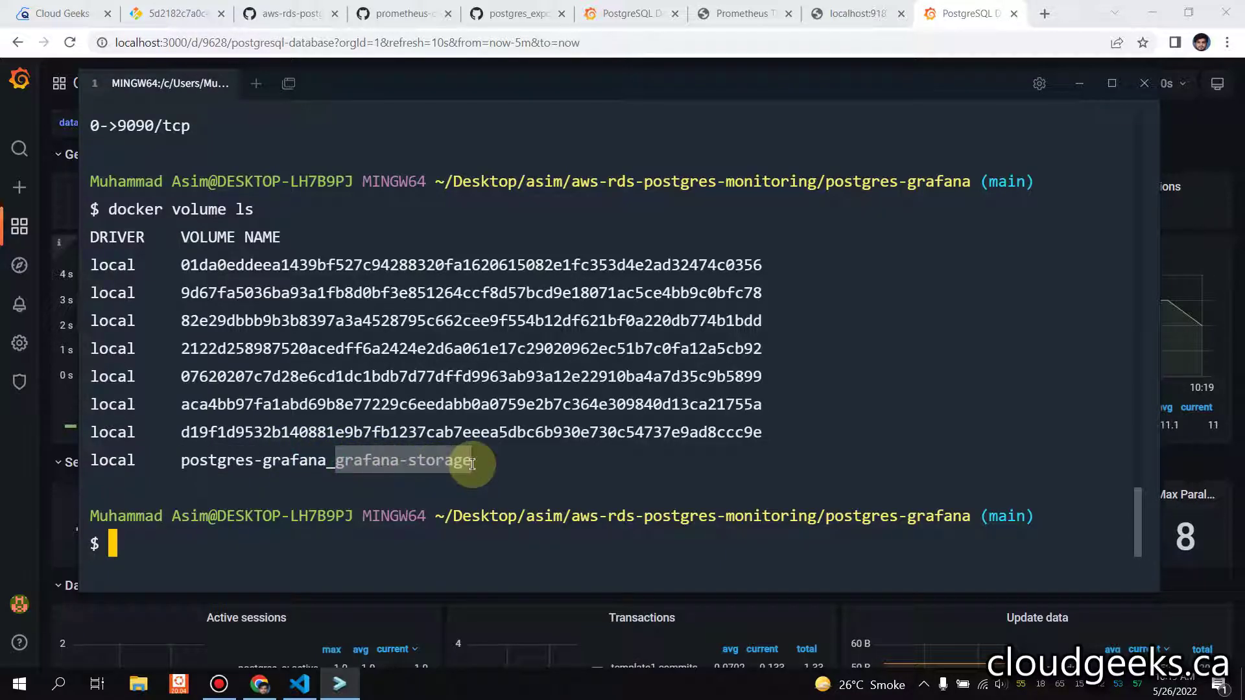
left_click(300, 684)
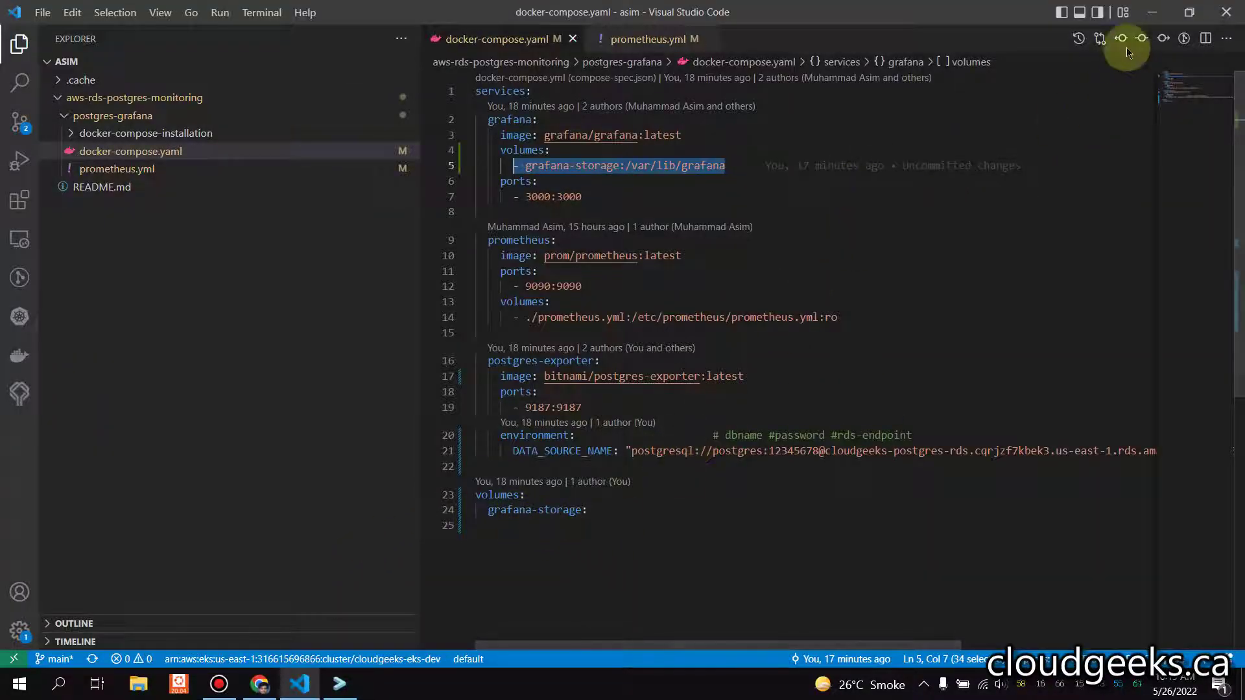
left_click(1151, 12)
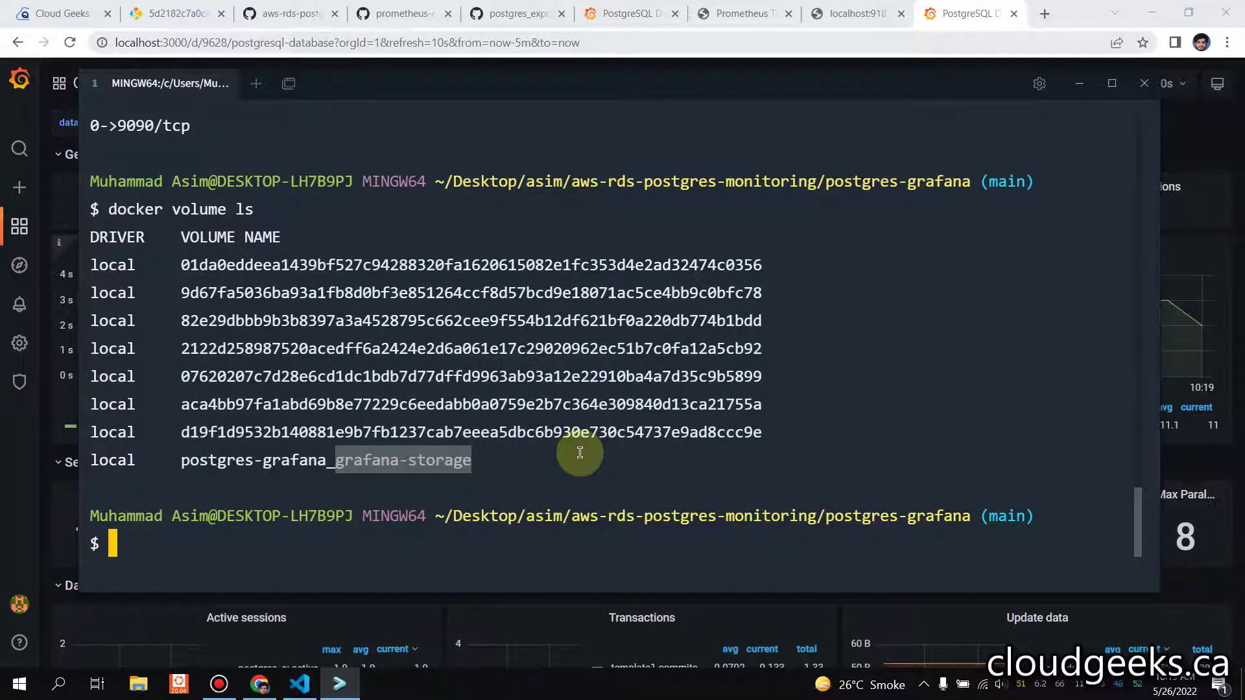